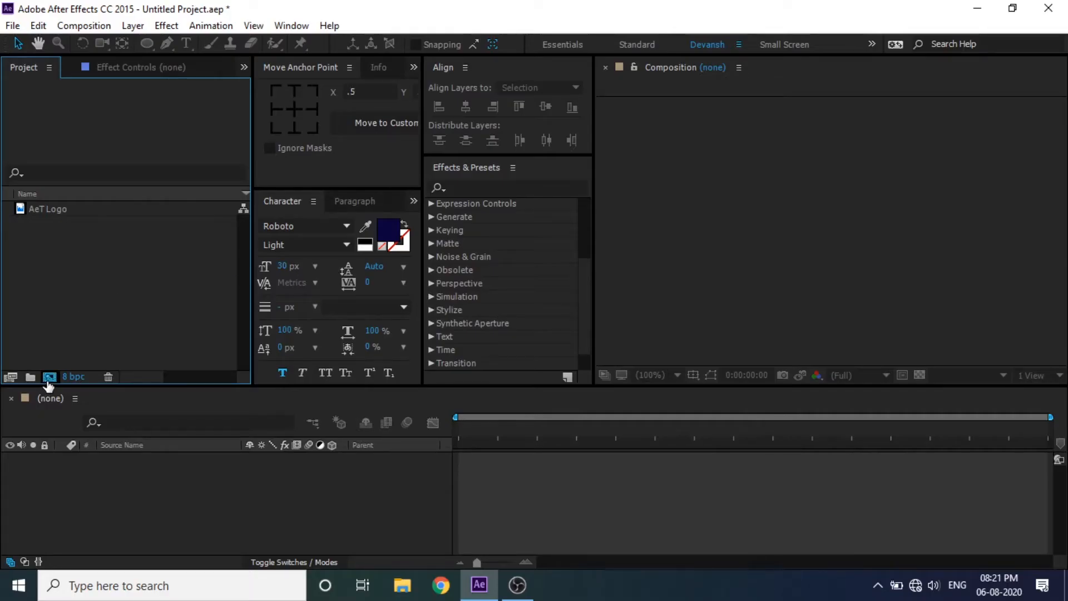
# Step: Create a 1920 x 1080, 29.97 fps composition named Minimal Intro with a duration of 6 seconds
pyautogui.click(49, 380)
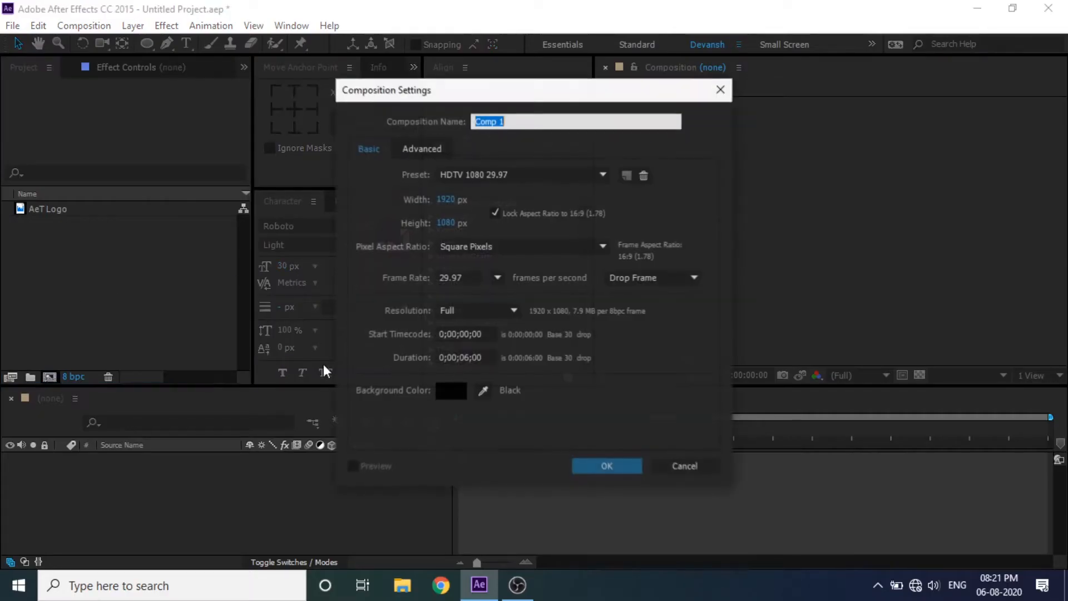
pyautogui.press('BackSpace')
pyautogui.write('Mi')
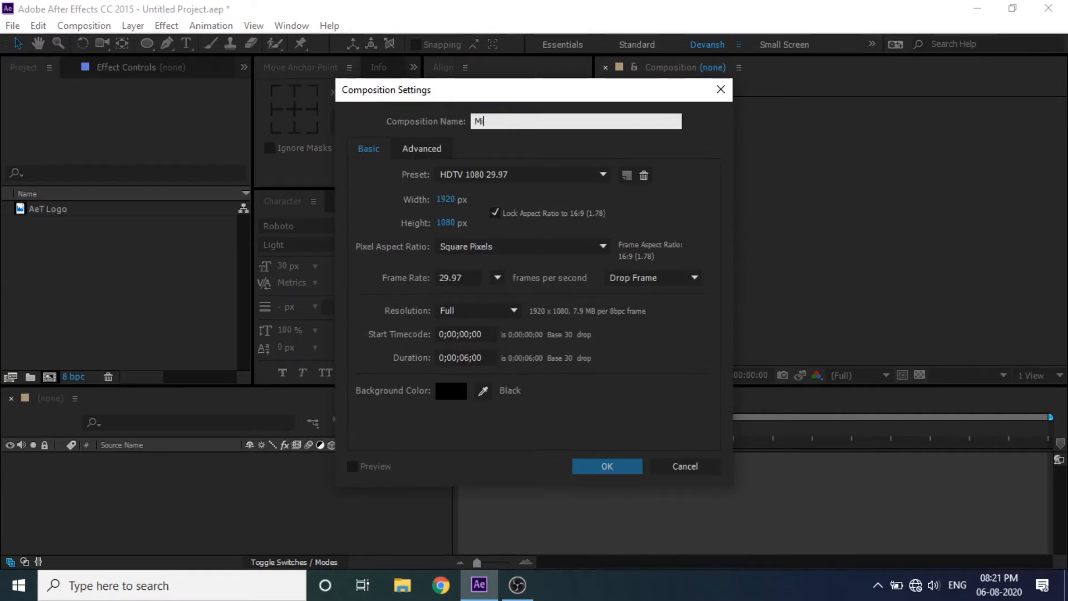
pyautogui.write('nimal Intro')
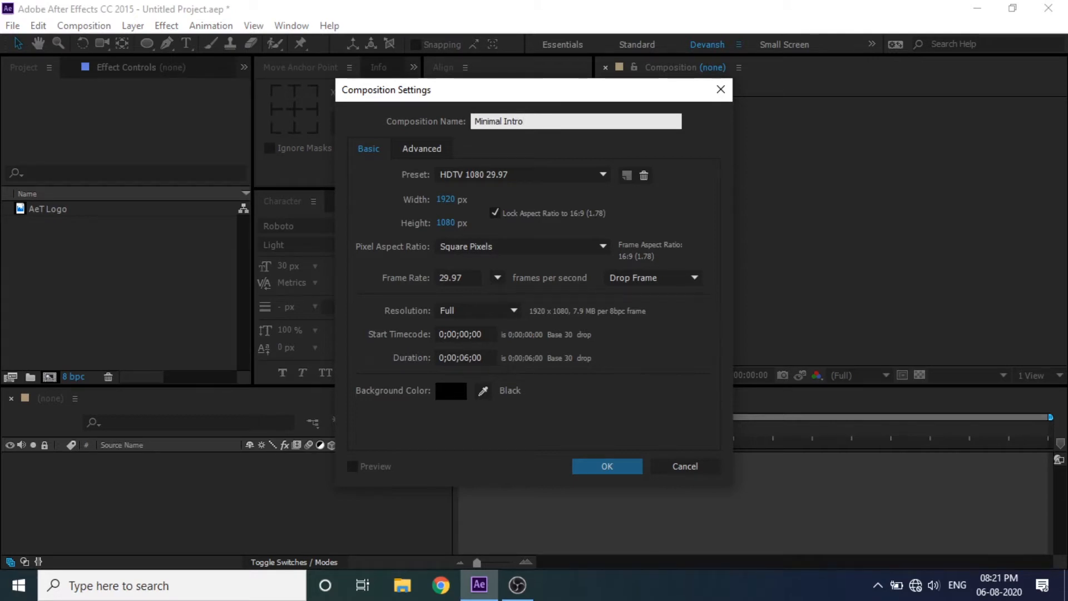
pyautogui.press('Return')
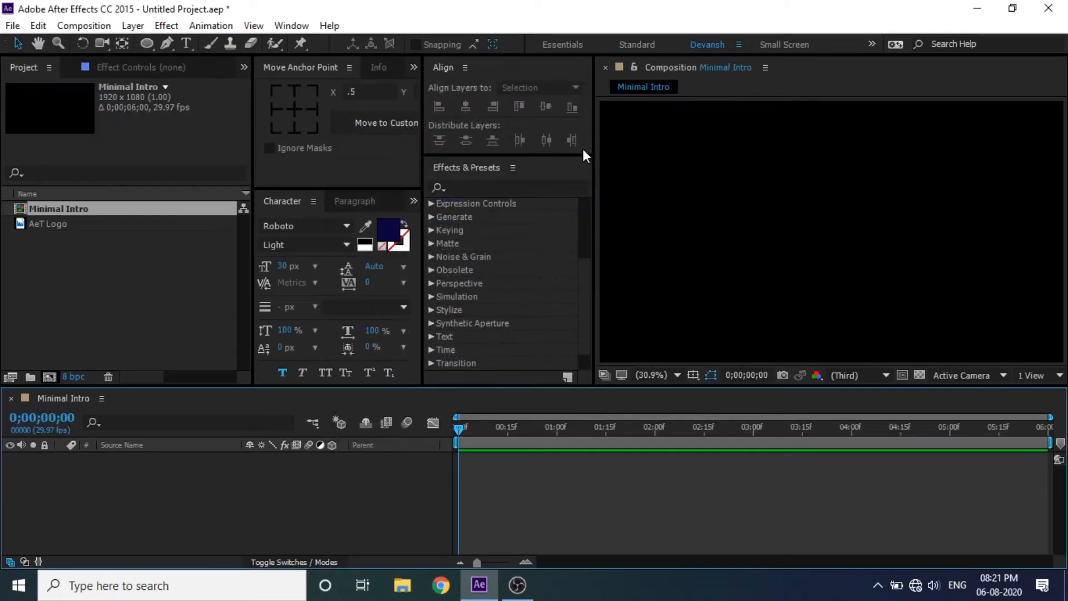
# Step: Add a white 1920 x 1080 px solid named BG Solid and lock its layer
pyautogui.rightClick(99, 493)
pyautogui.moveTo(169, 345)
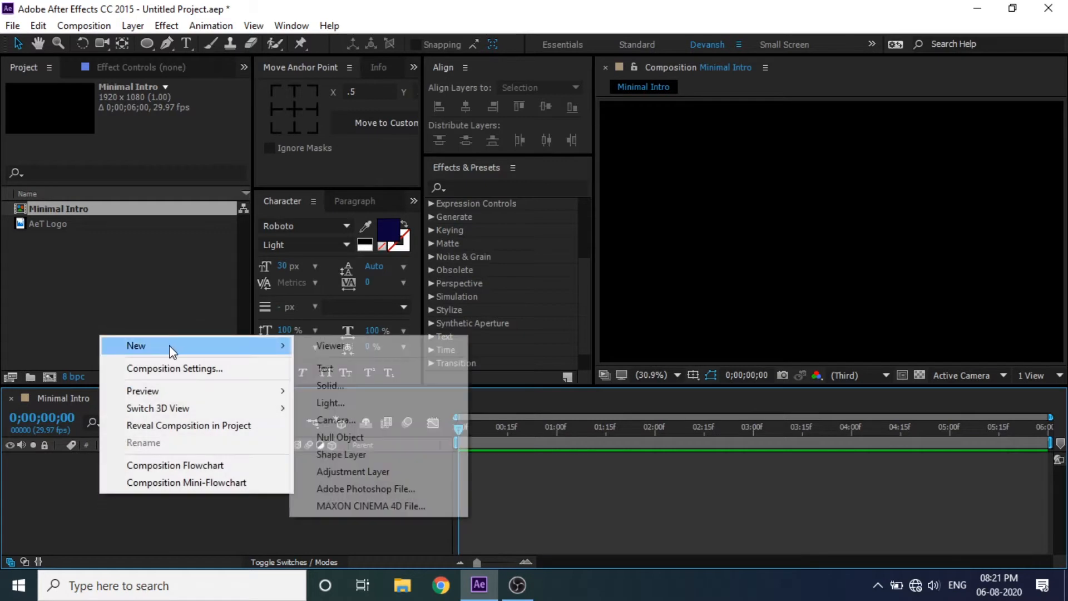
pyautogui.click(328, 386)
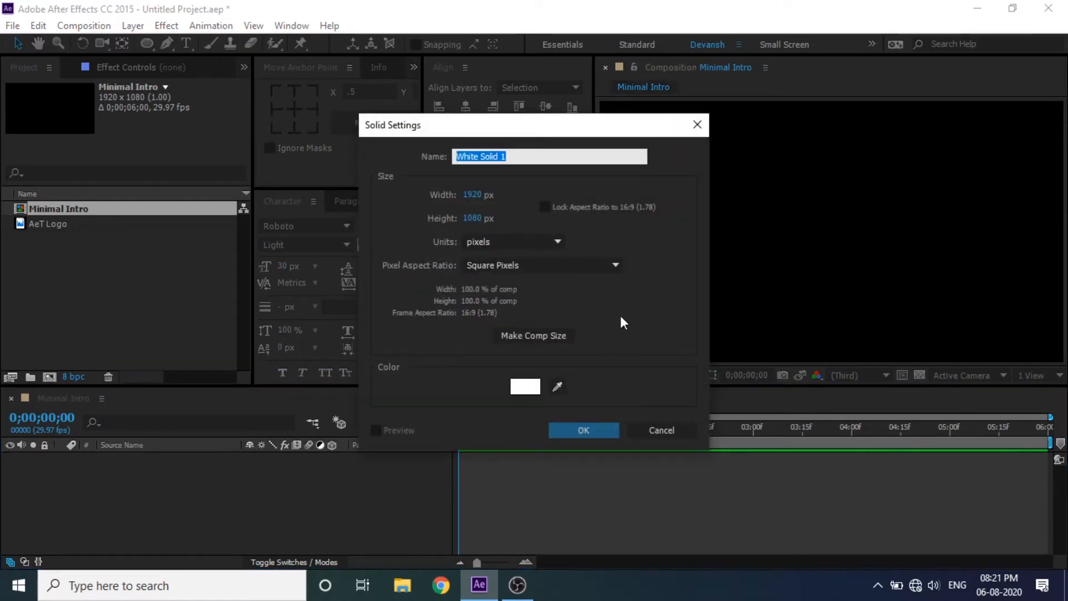
pyautogui.press('BackSpace')
pyautogui.write('Bg')
pyautogui.press('BackSpace')
pyautogui.press('BackSpace')
pyautogui.write('G ')
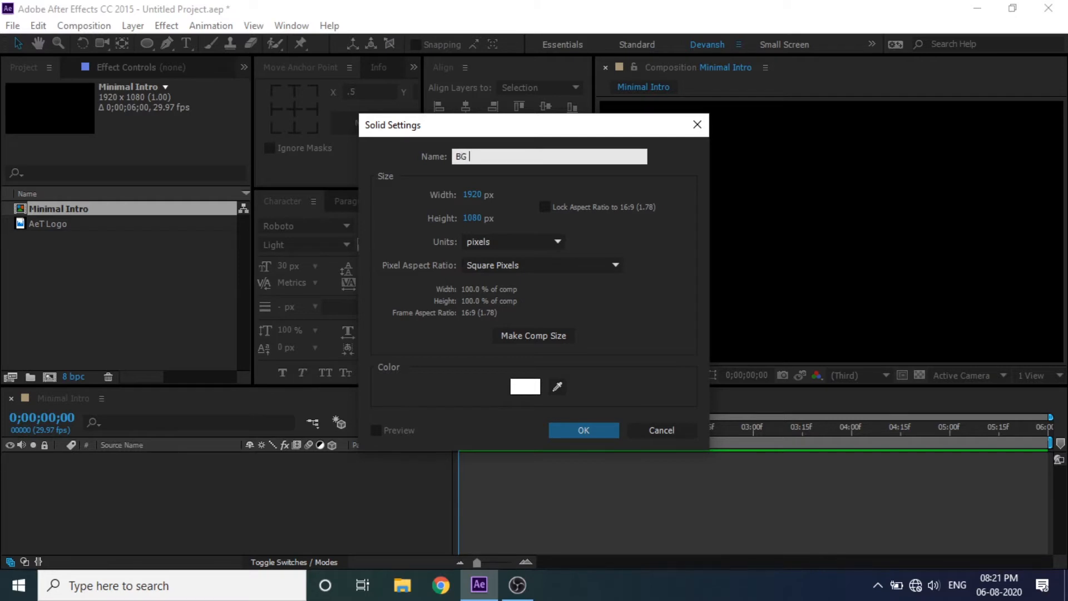
pyautogui.write('Solid')
pyautogui.click(525, 387)
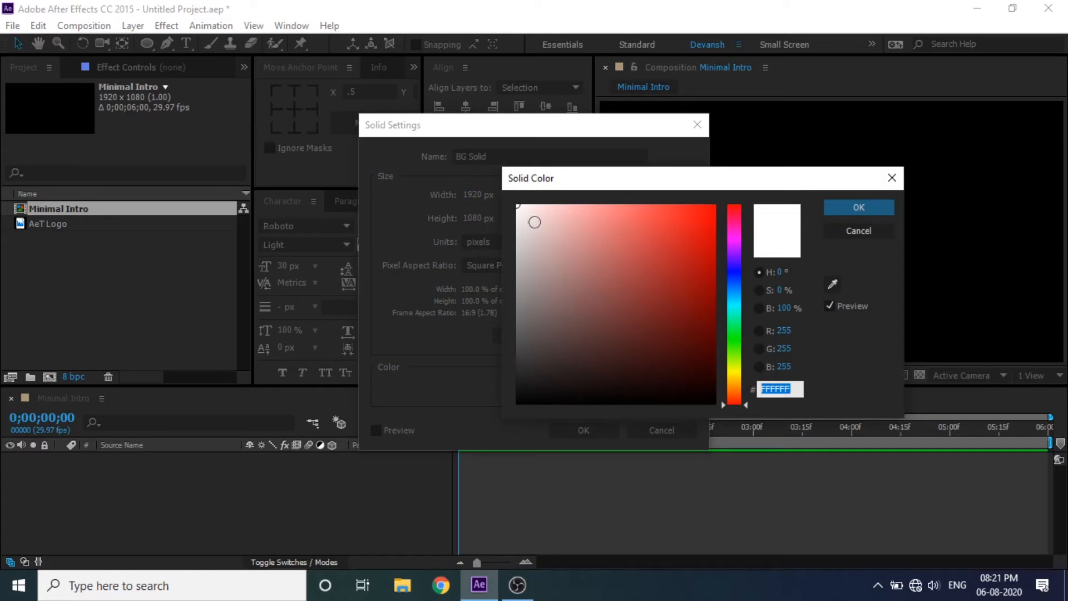
pyautogui.click(854, 207)
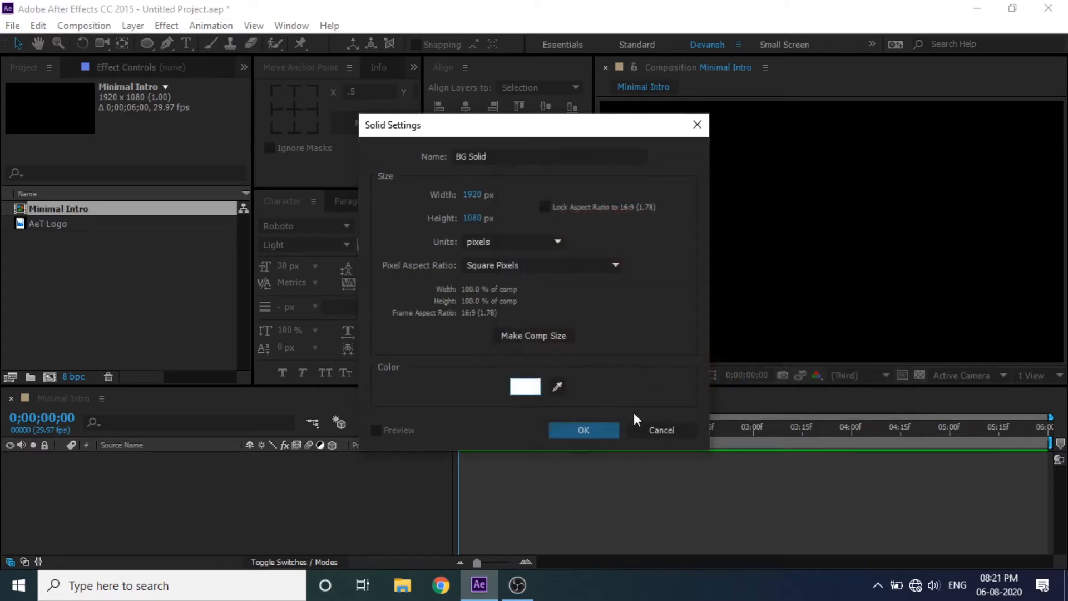
pyautogui.click(575, 432)
pyautogui.click(44, 459)
# Step: Choose the Ellipse tool and set the shape fill to a solid colour and the stroke to None
pyautogui.moveTo(146, 45); pyautogui.dragTo(201, 79)
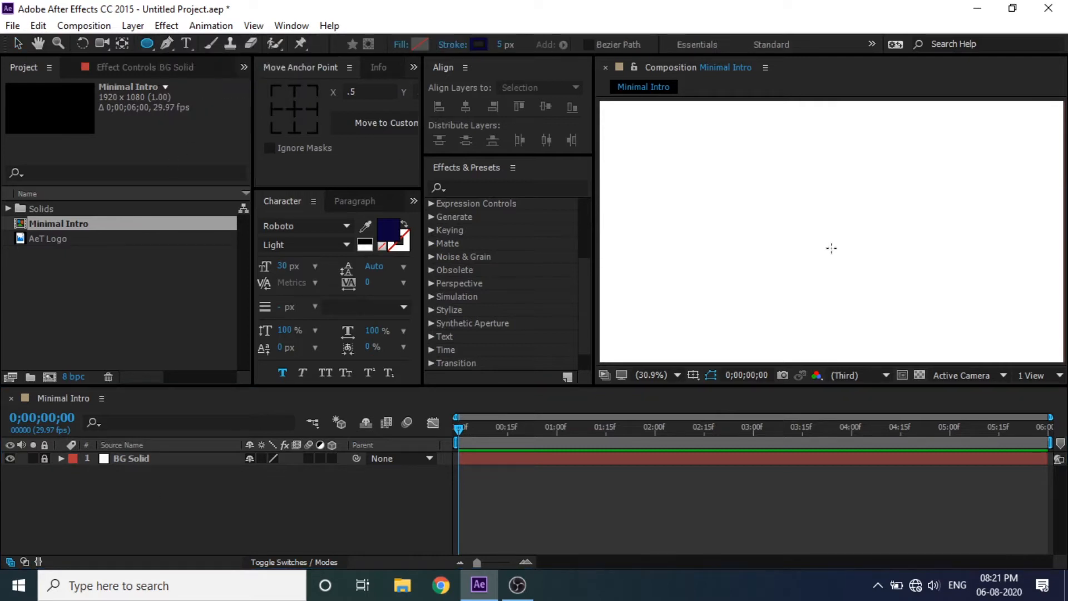
pyautogui.click(401, 45)
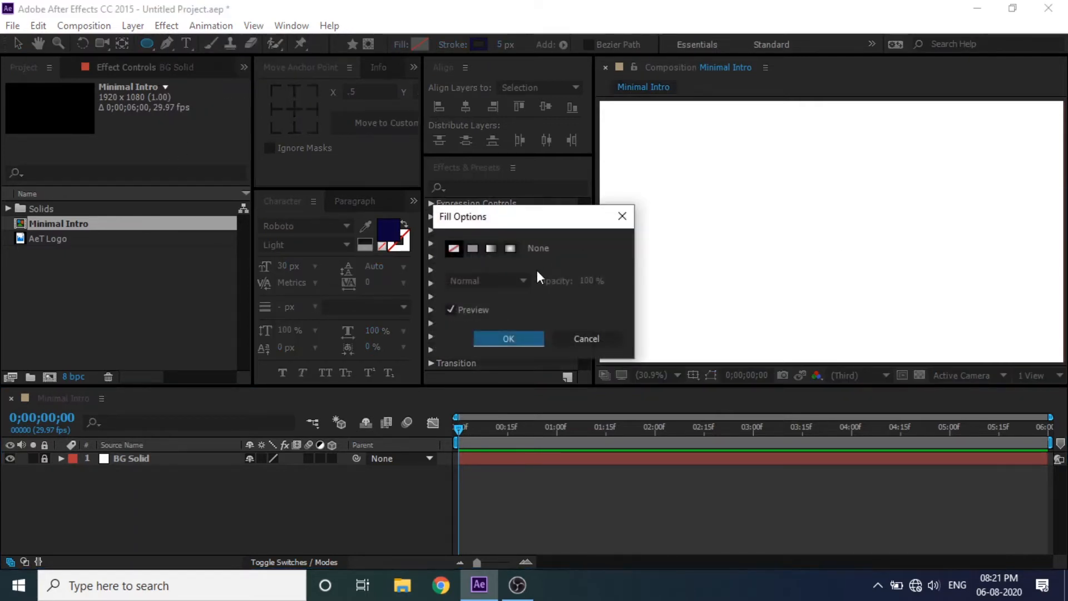
pyautogui.click(472, 249)
pyautogui.click(497, 337)
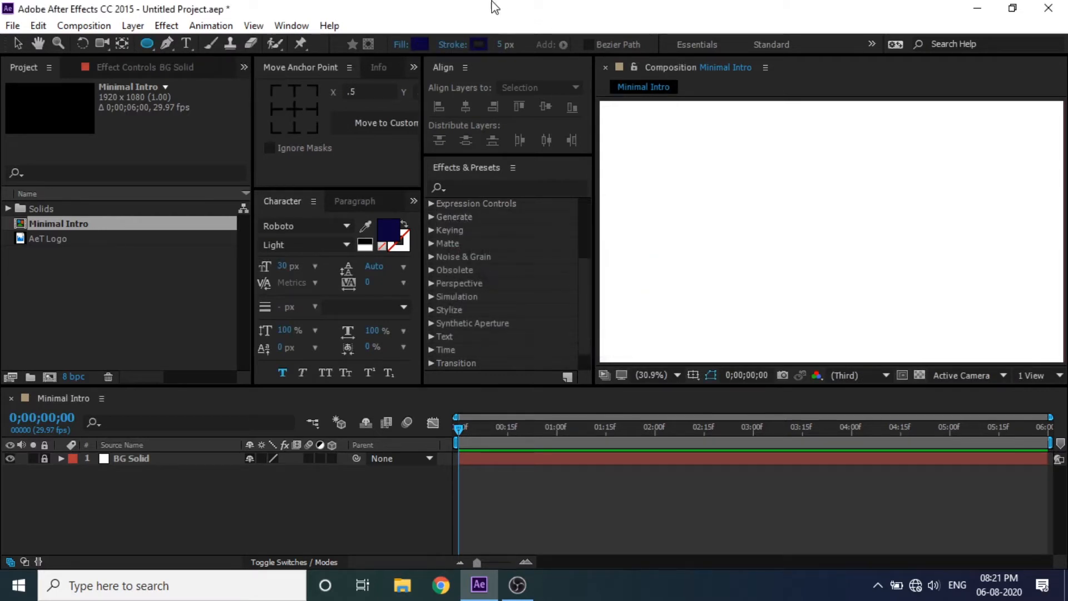
pyautogui.click(456, 45)
pyautogui.click(453, 248)
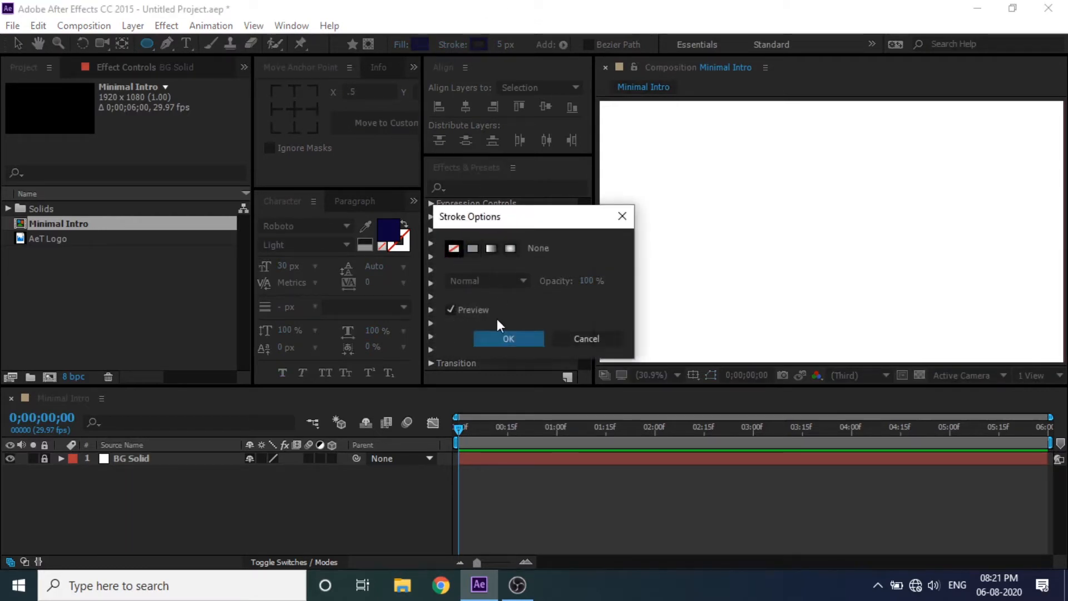
pyautogui.click(505, 340)
# Step: Draw a circle about 58 px wide, centre its anchor point and align it to the centre of the composition
pyautogui.moveTo(731, 225); pyautogui.dragTo(750, 244)
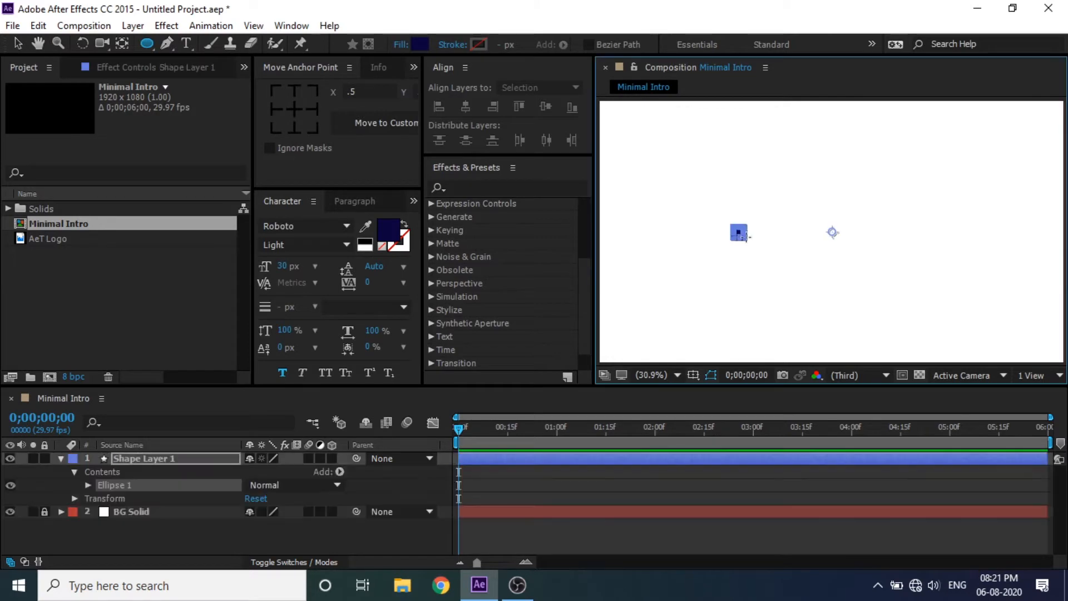
pyautogui.click(299, 103)
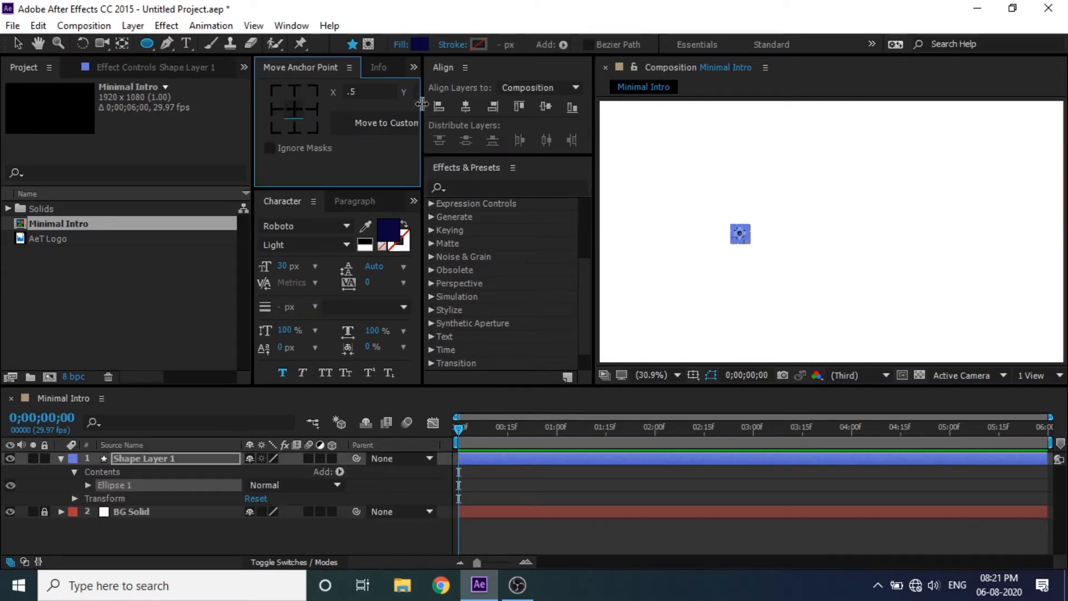
pyautogui.click(465, 107)
pyautogui.click(545, 106)
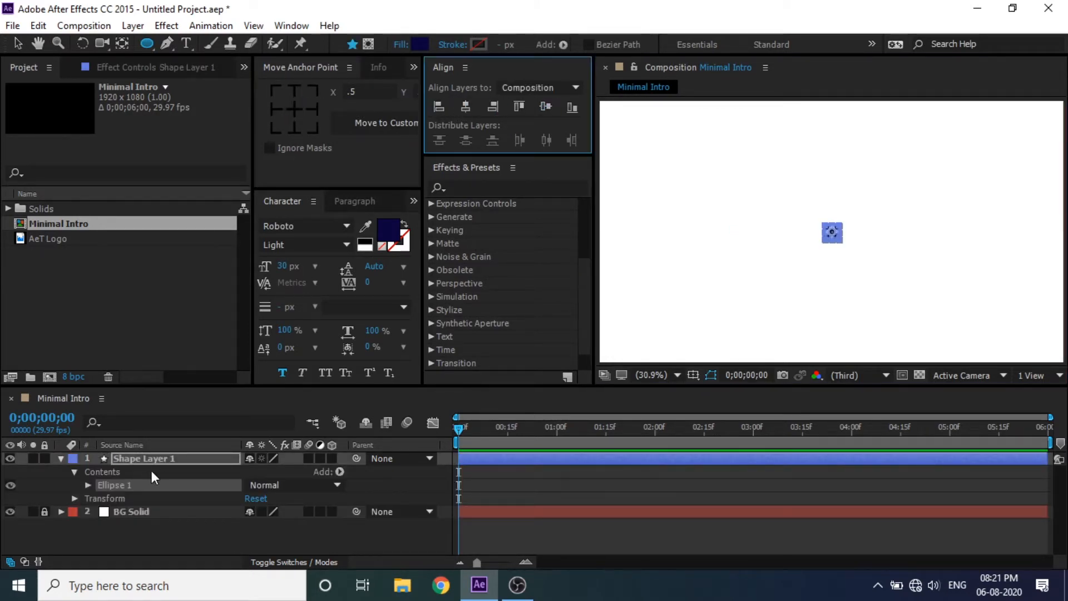
# Step: Set the circle's Ellipse Path size to 30 x 30
pyautogui.click(105, 487)
pyautogui.click(88, 485)
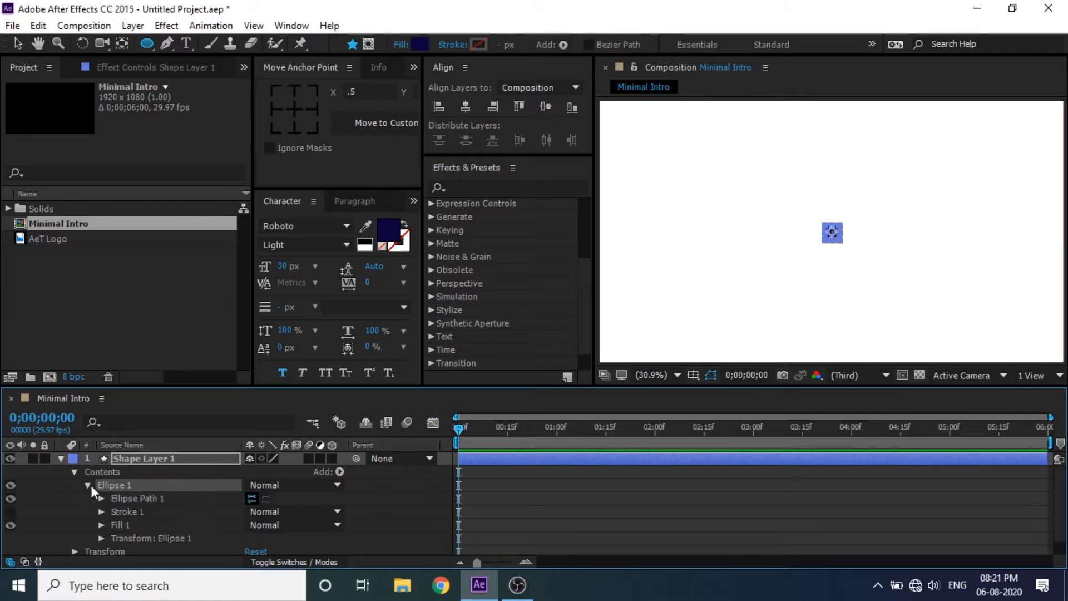
pyautogui.click(153, 498)
pyautogui.click(101, 497)
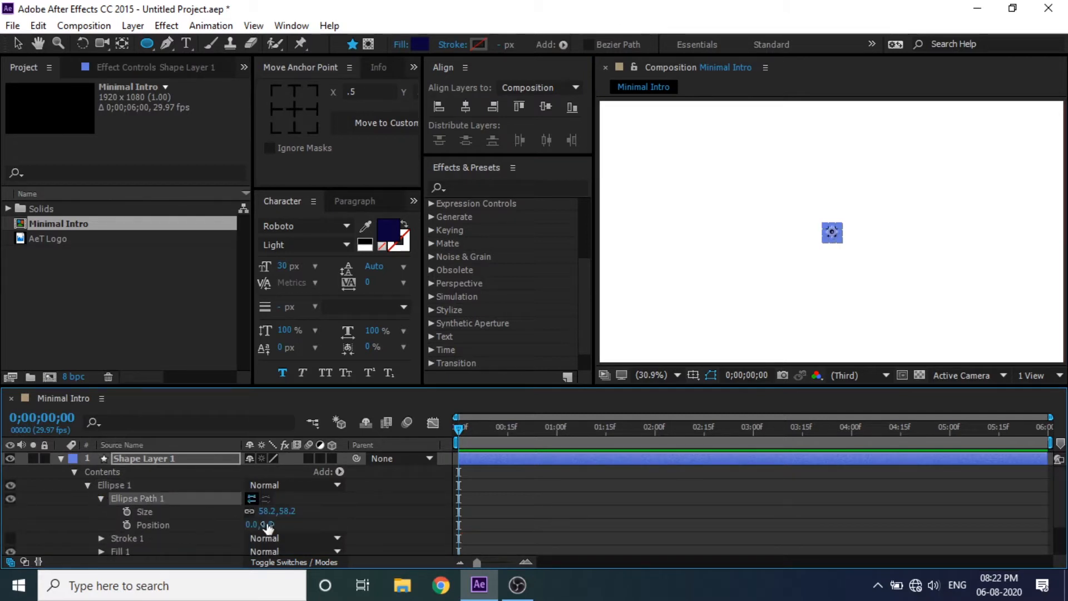
pyautogui.click(287, 511)
pyautogui.write('30')
pyautogui.press('Return')
pyautogui.click(649, 511)
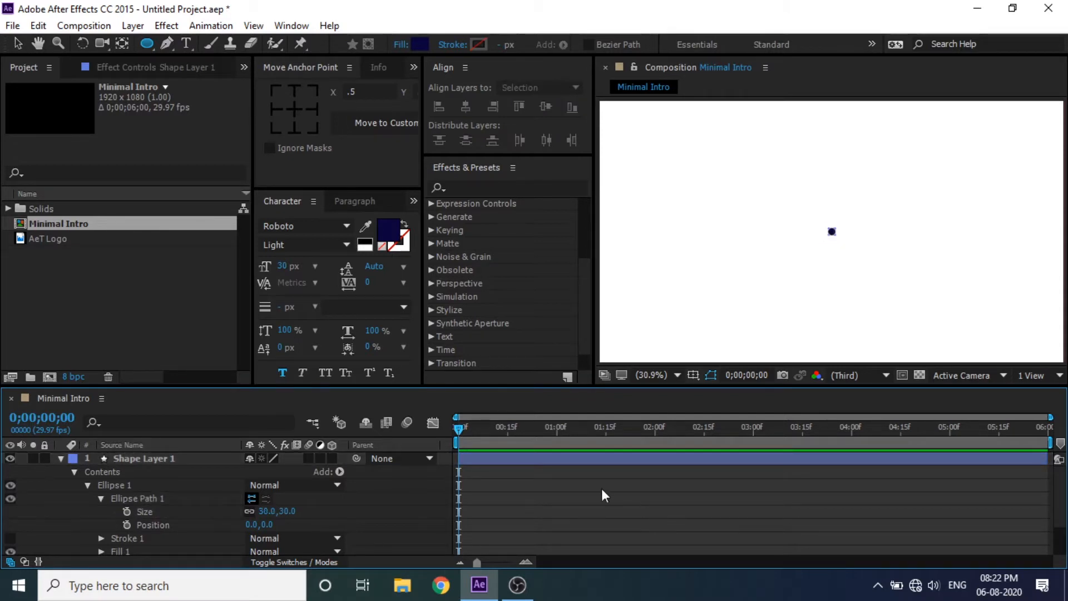
# Step: Go to 1 second in the timeline, duplicate Shape Layer 1 twice and collapse its properties
pyautogui.moveTo(579, 437); pyautogui.dragTo(557, 445)
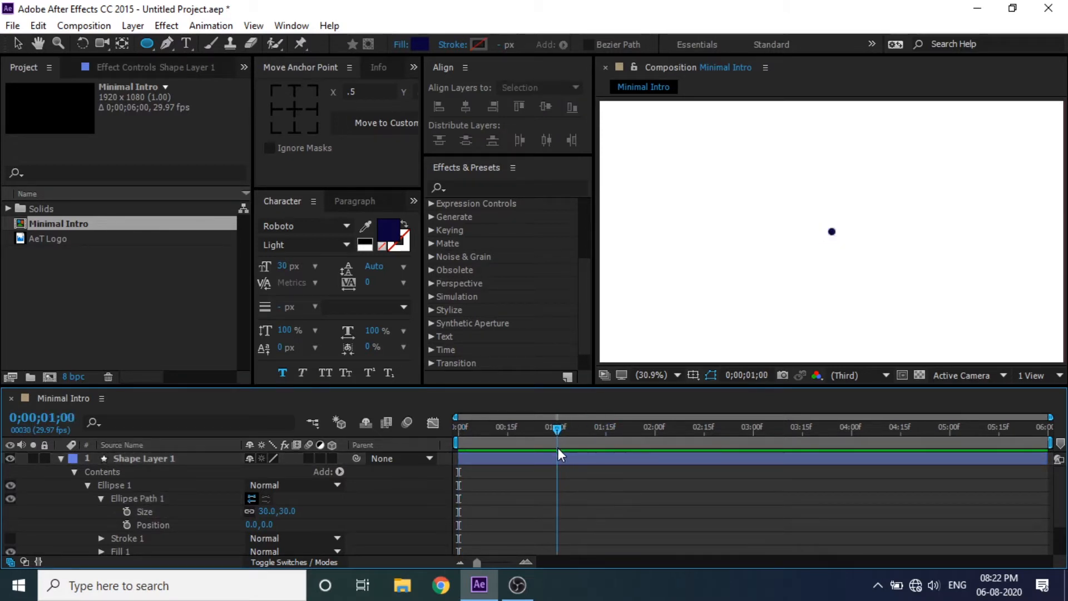
pyautogui.click(569, 461)
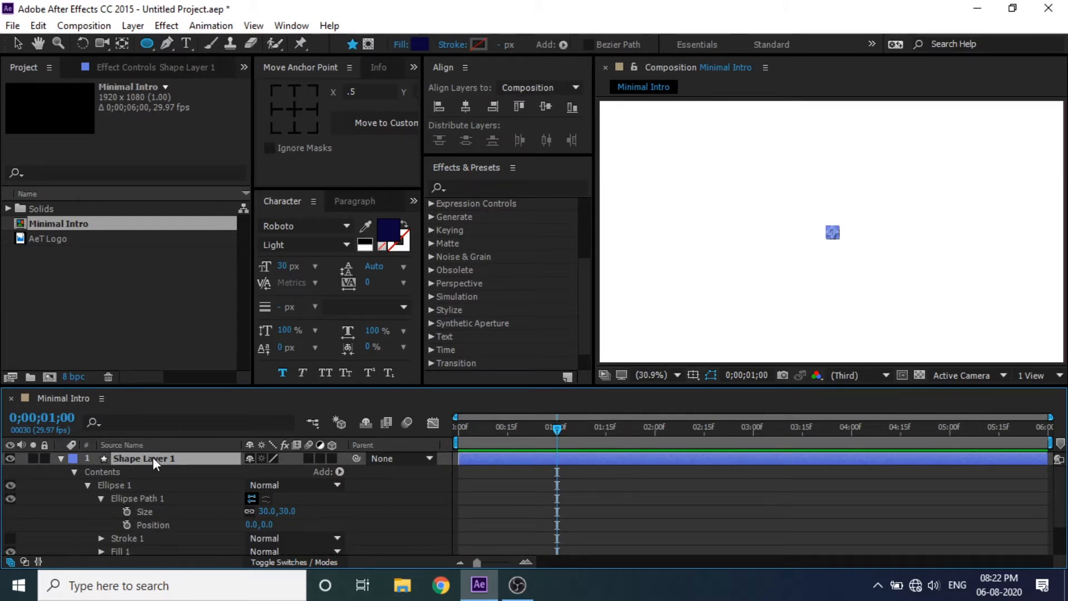
pyautogui.hotkey('ctrl', 'd')
pyautogui.hotkey('ctrl', 'd')
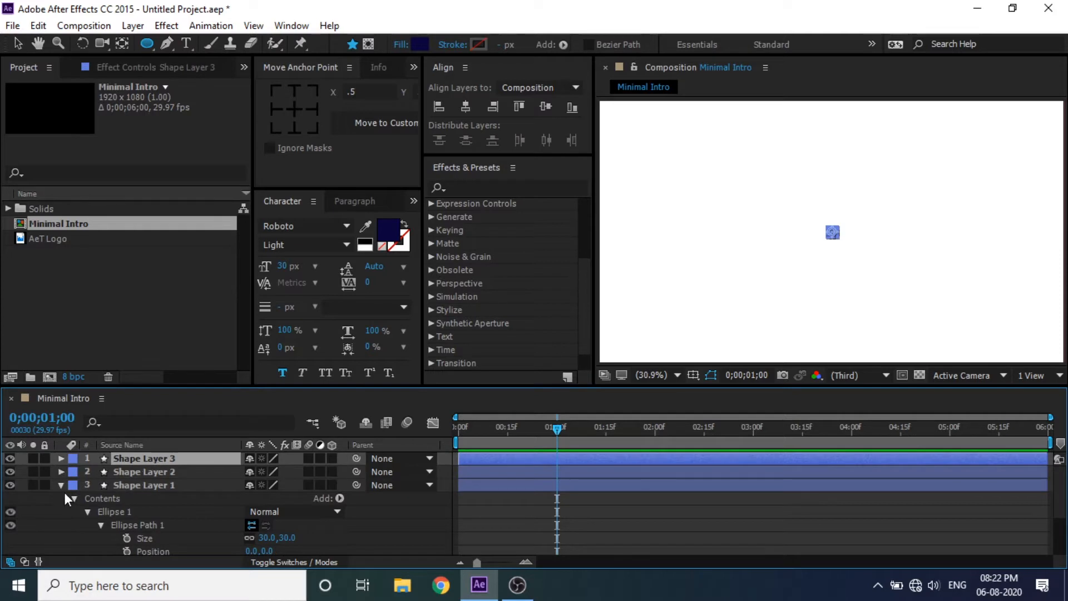
pyautogui.click(68, 483)
pyautogui.click(55, 493)
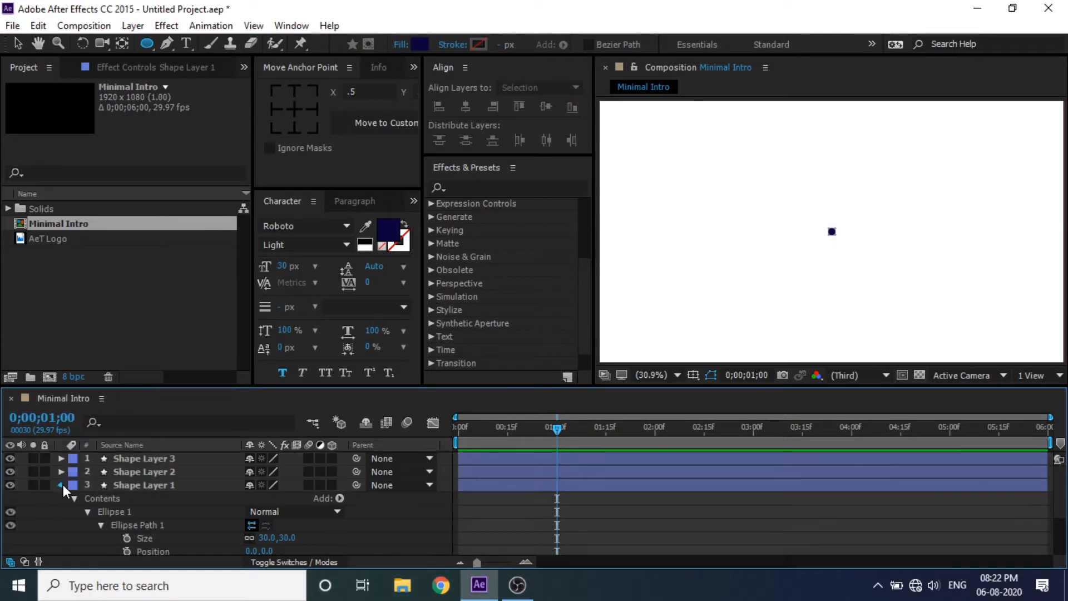
pyautogui.click(60, 485)
# Step: Reveal the Position property of all layers and shift Shape Layer 1's X position by -150 px to 810
pyautogui.click(118, 483)
pyautogui.click(154, 471)
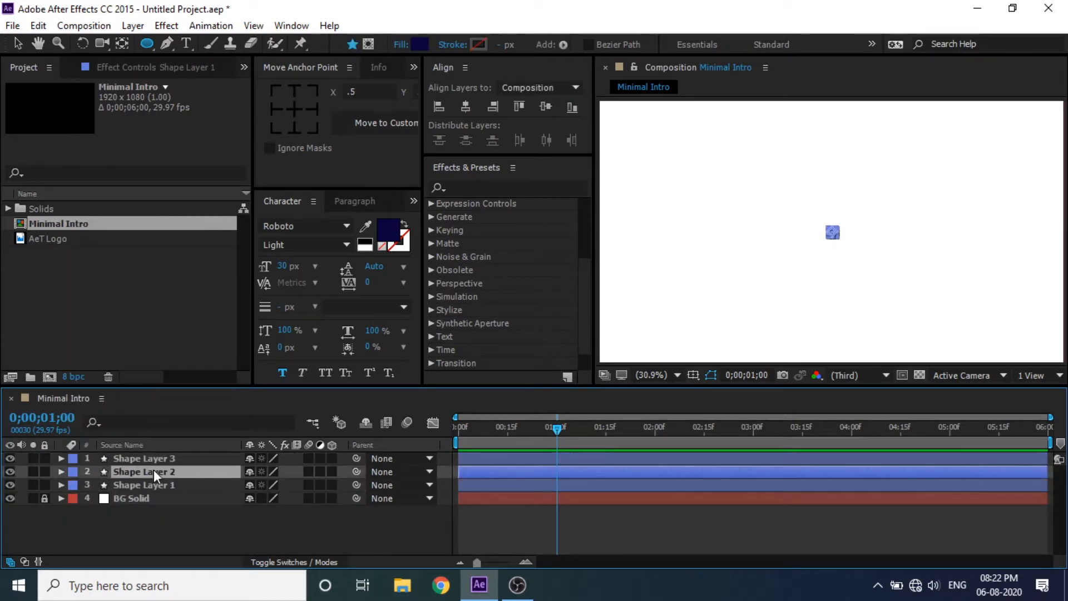
pyautogui.keyDown('ctrl'); pyautogui.click(156, 457); pyautogui.keyUp('ctrl')
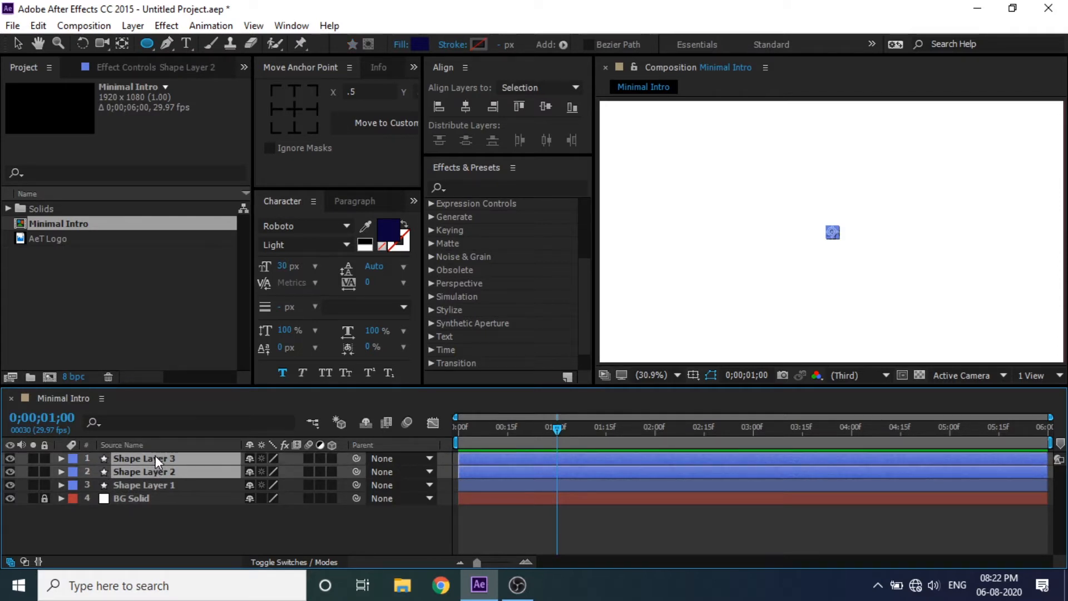
pyautogui.click(169, 539)
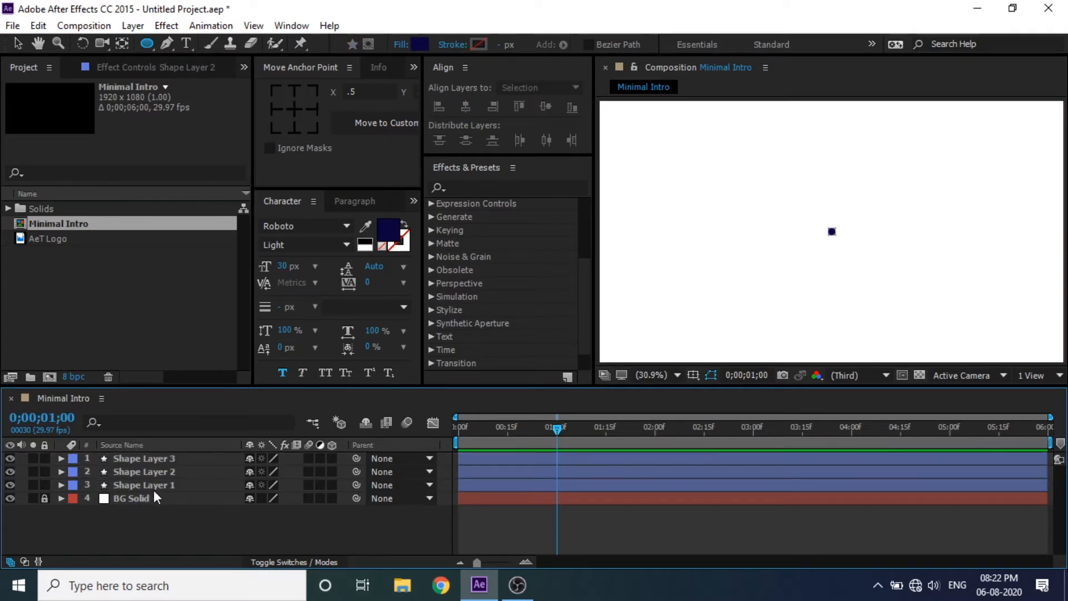
pyautogui.press('p')
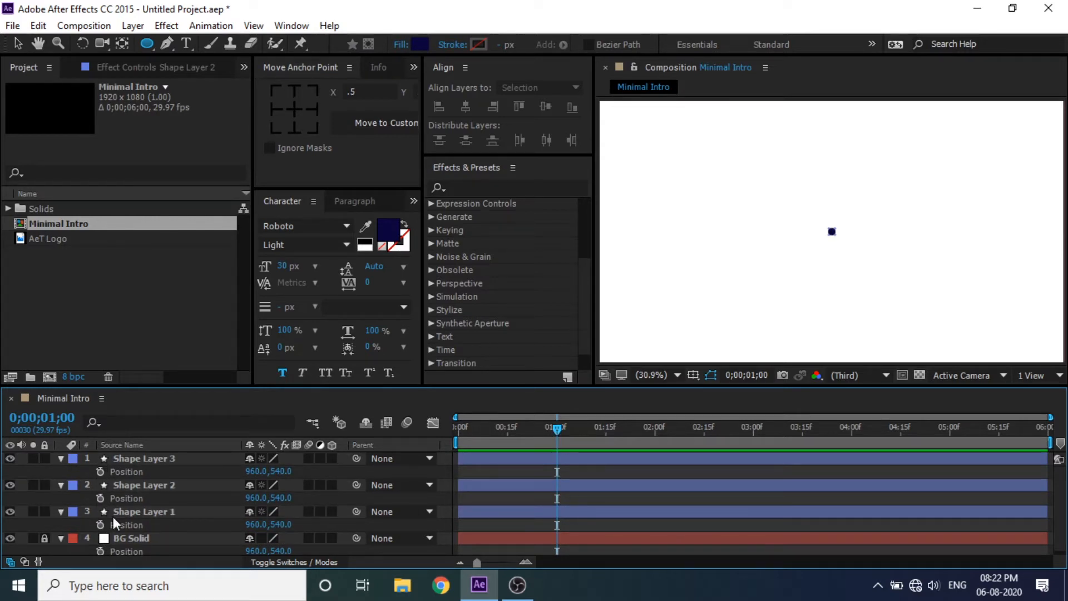
pyautogui.click(131, 512)
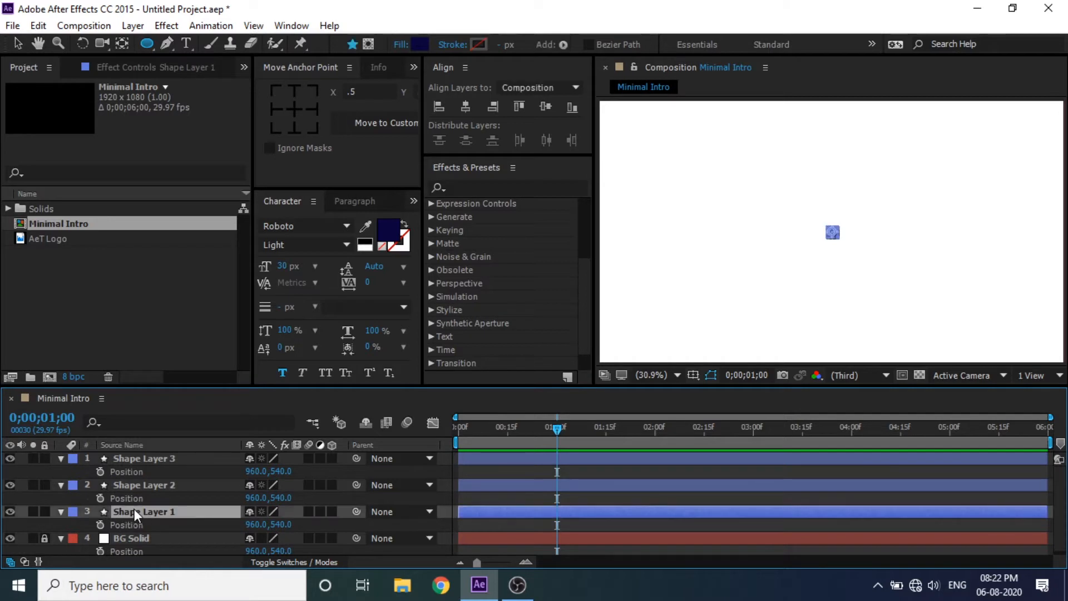
pyautogui.click(256, 524)
pyautogui.press('Right')
pyautogui.write('-150')
pyautogui.press('Return')
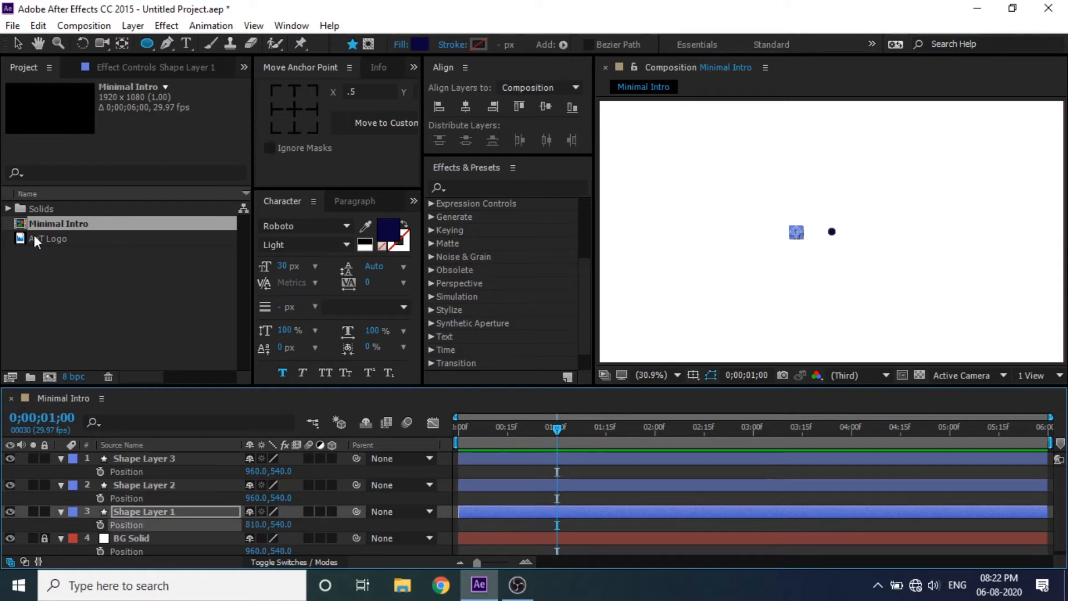
# Step: Shift Shape Layer 3's X position by +150 px to 1110
pyautogui.click(250, 473)
pyautogui.write('+150')
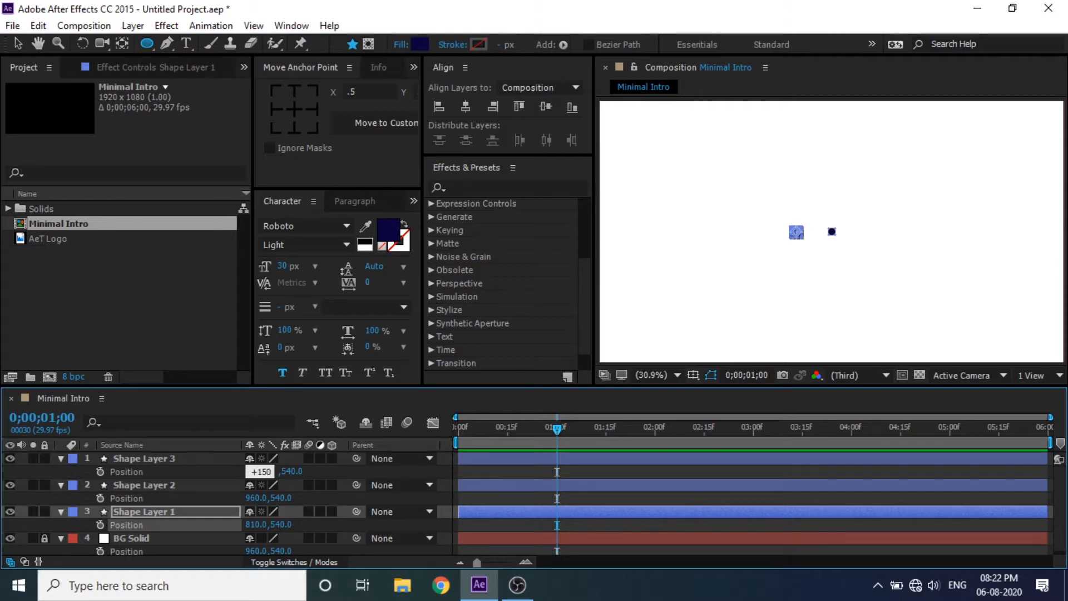
pyautogui.press('Return')
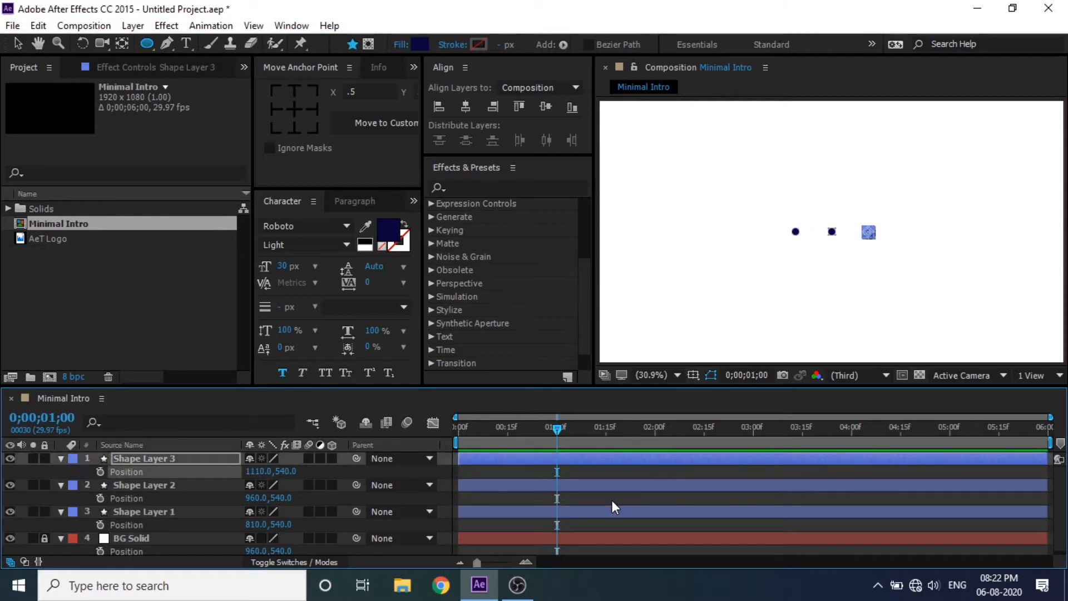
pyautogui.click(611, 500)
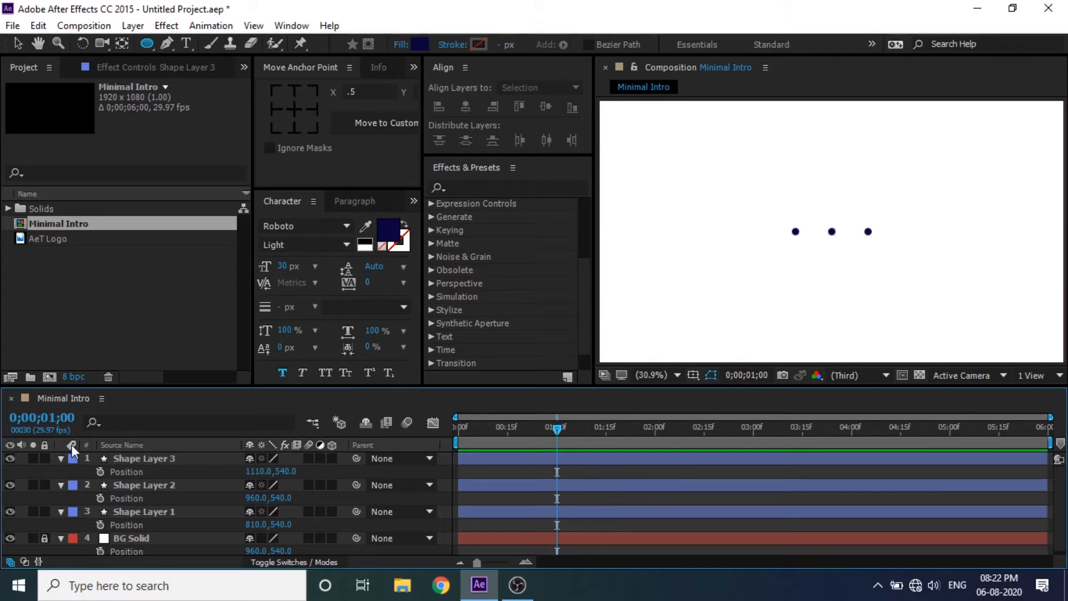
# Step: Enable Position keyframes at 1 second on all three shape layers and select the three layers together
pyautogui.click(101, 471)
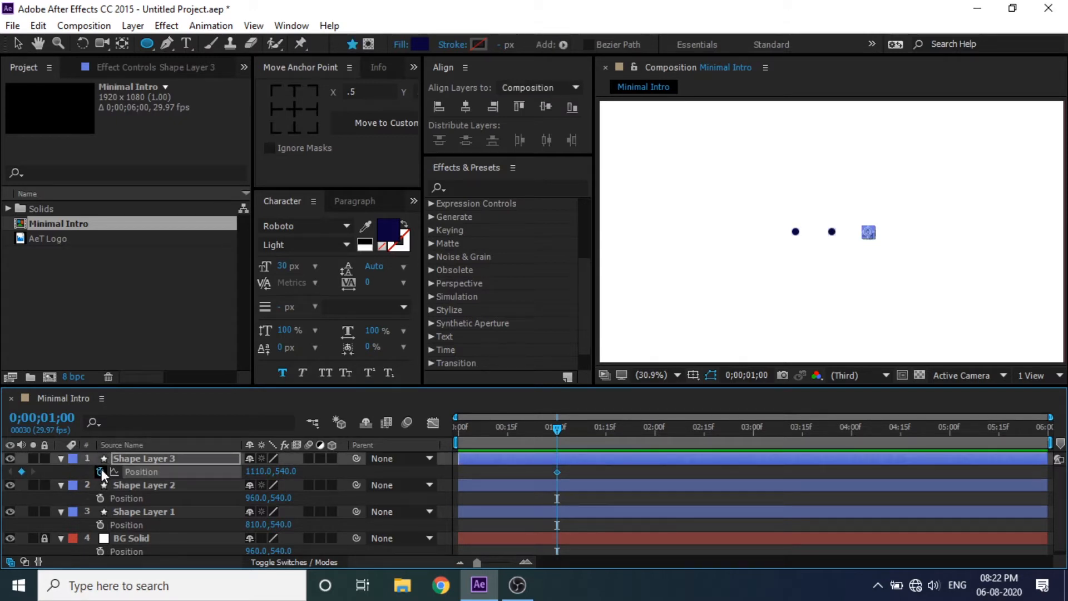
pyautogui.click(100, 498)
pyautogui.click(100, 524)
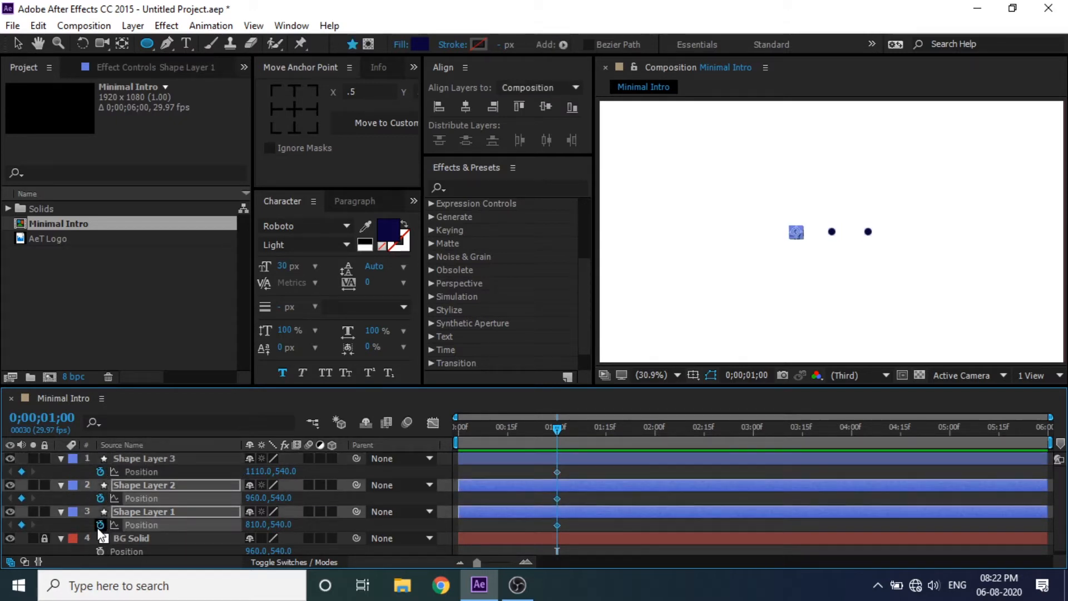
pyautogui.click(179, 458)
pyautogui.keyDown('shift'); pyautogui.click(153, 514); pyautogui.keyUp('shift')
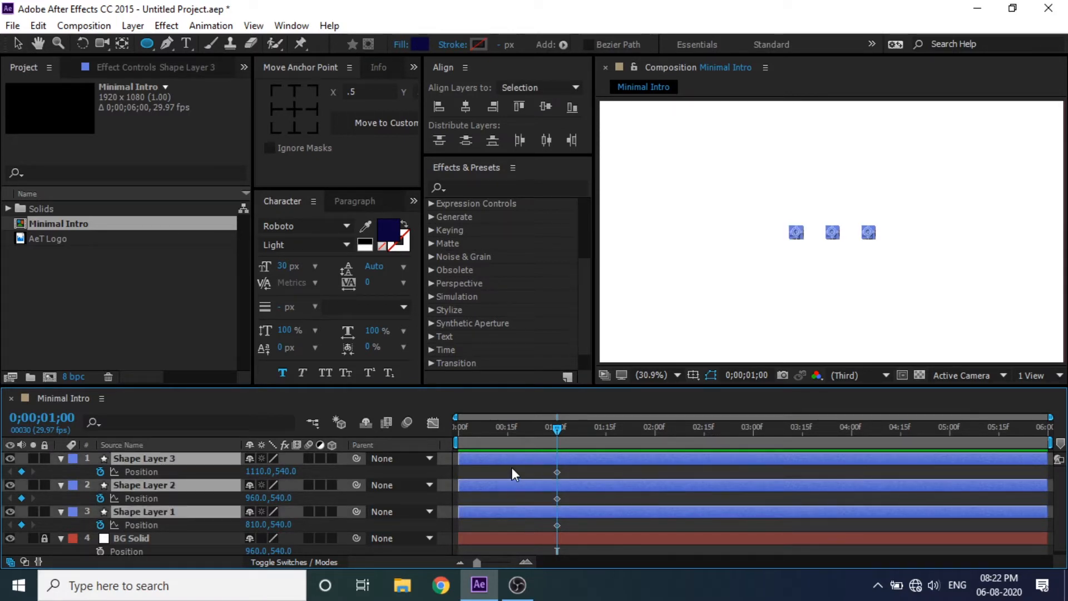
# Step: Go to the start of the timeline and set Shape Layer 1's Y position to 690
pyautogui.moveTo(553, 435); pyautogui.dragTo(429, 449)
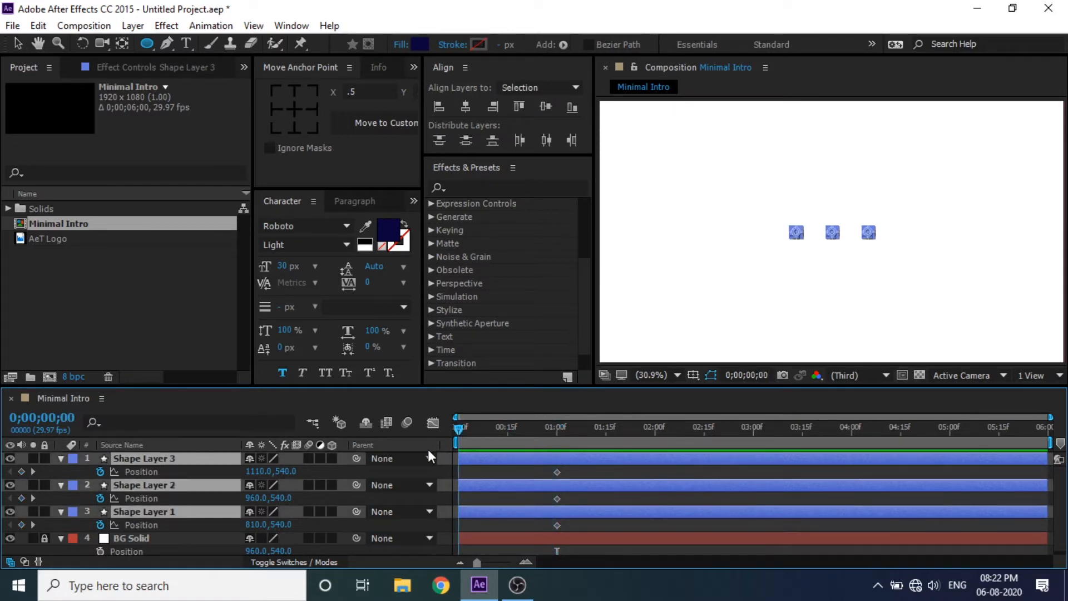
pyautogui.click(494, 471)
pyautogui.click(494, 482)
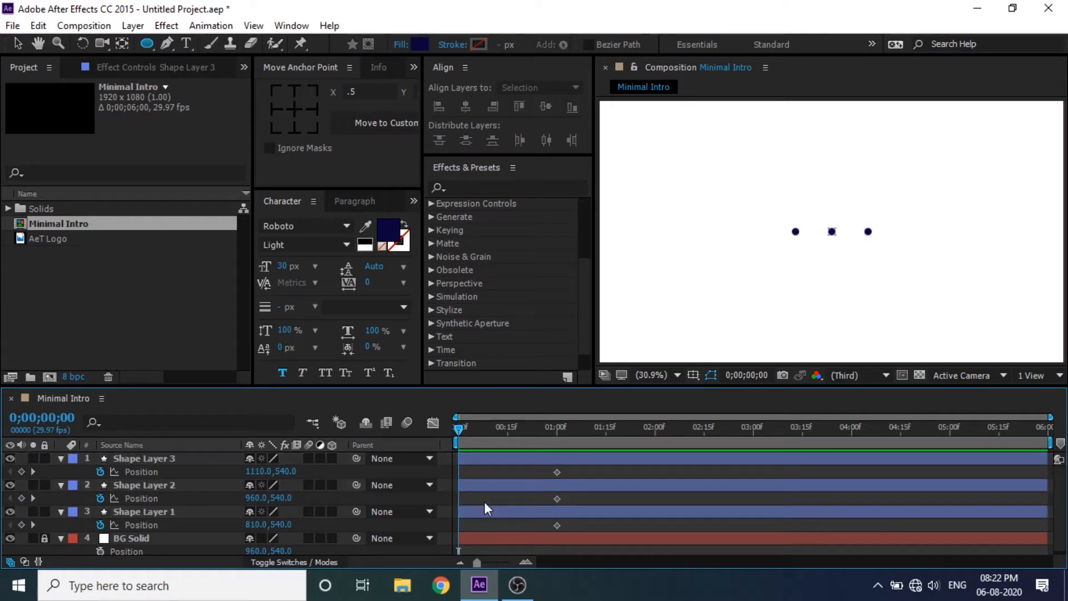
pyautogui.click(190, 511)
pyautogui.click(282, 525)
pyautogui.press('Right')
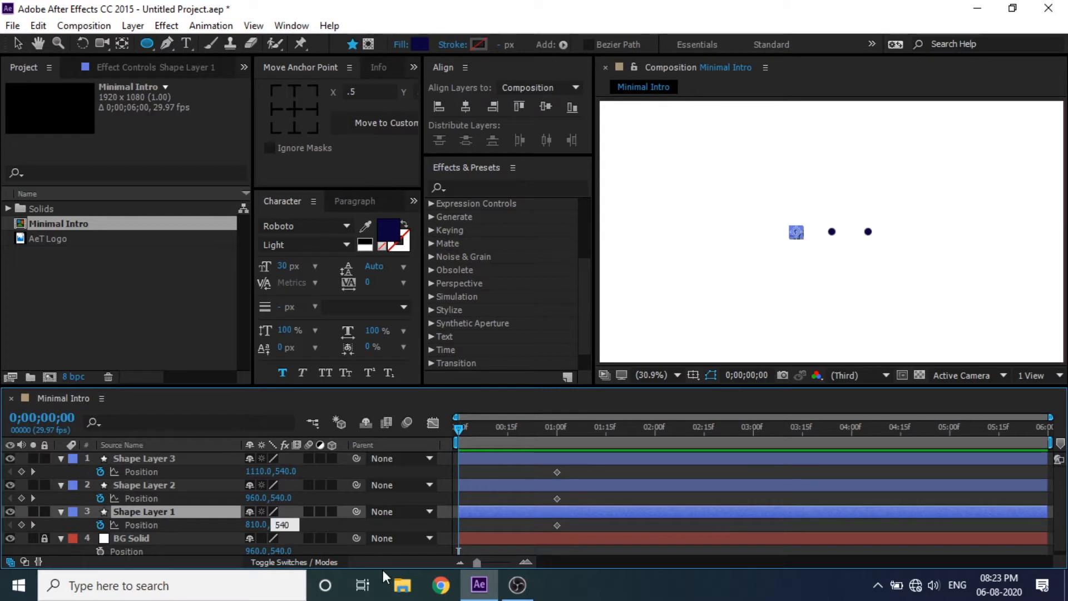
pyautogui.press('BackSpace')
pyautogui.press('BackSpace')
pyautogui.press('BackSpace')
pyautogui.write('690')
pyautogui.press('Return')
# Step: Set the Y position of Shape Layer 2 and Shape Layer 3 to 690 at the start, and preview the motion
pyautogui.click(283, 498)
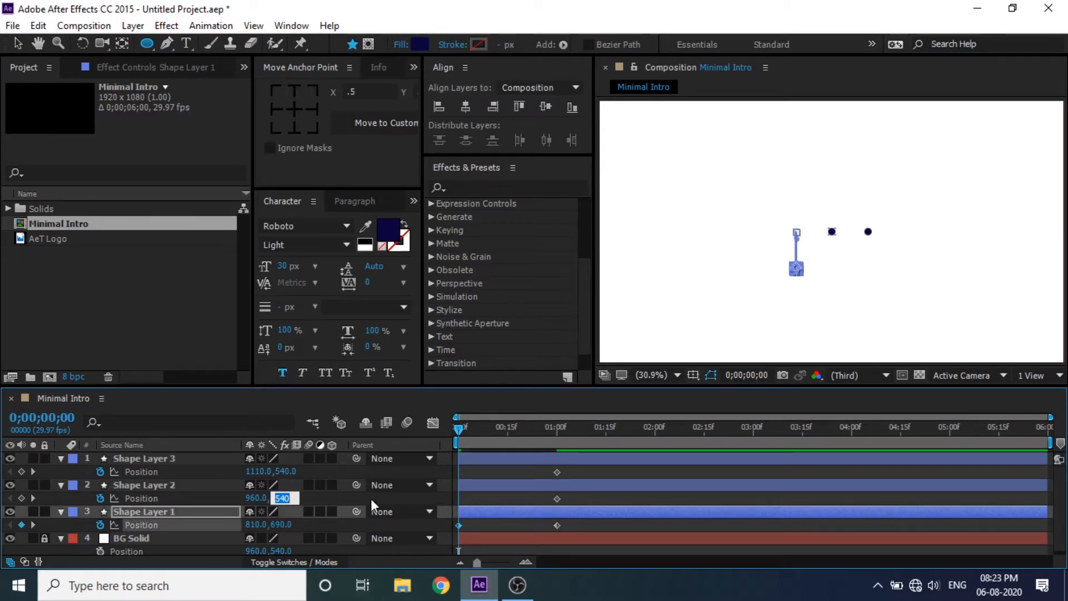
pyautogui.write('690')
pyautogui.press('Return')
pyautogui.click(288, 471)
pyautogui.write('690')
pyautogui.press('Return')
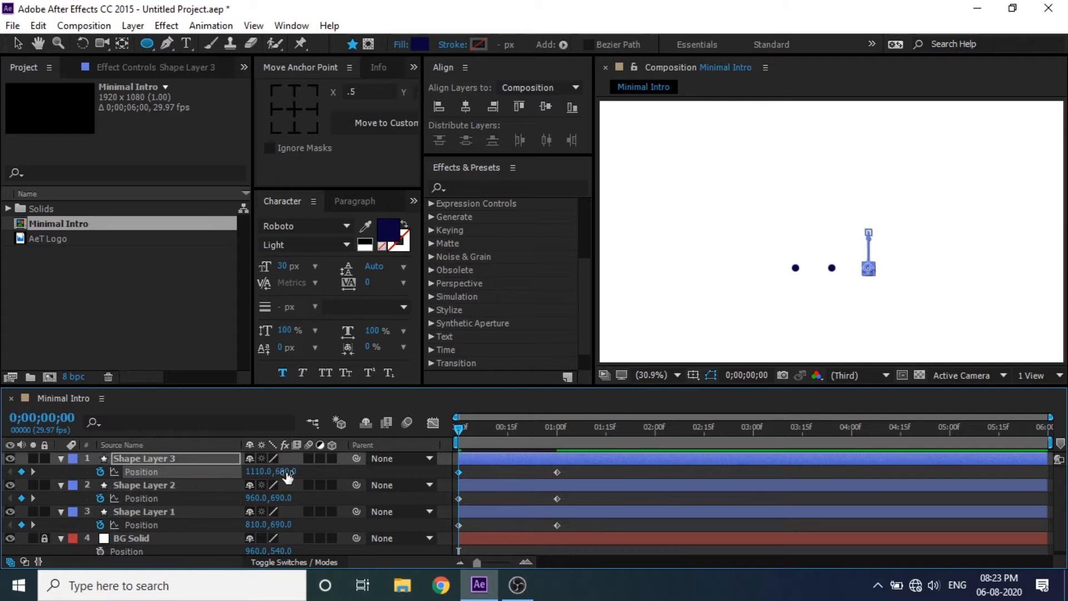
pyautogui.click(524, 472)
pyautogui.press('space')
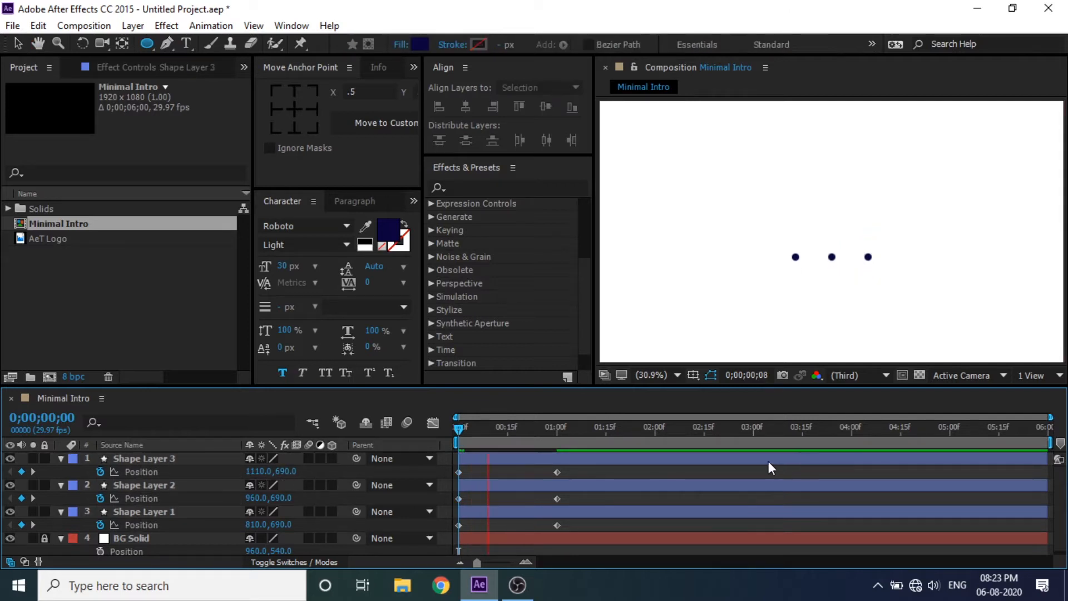
# Step: At 1 second, reveal the layers' Opacity property and enable Opacity keyframes on all three shape layers
pyautogui.moveTo(593, 433); pyautogui.dragTo(566, 443)
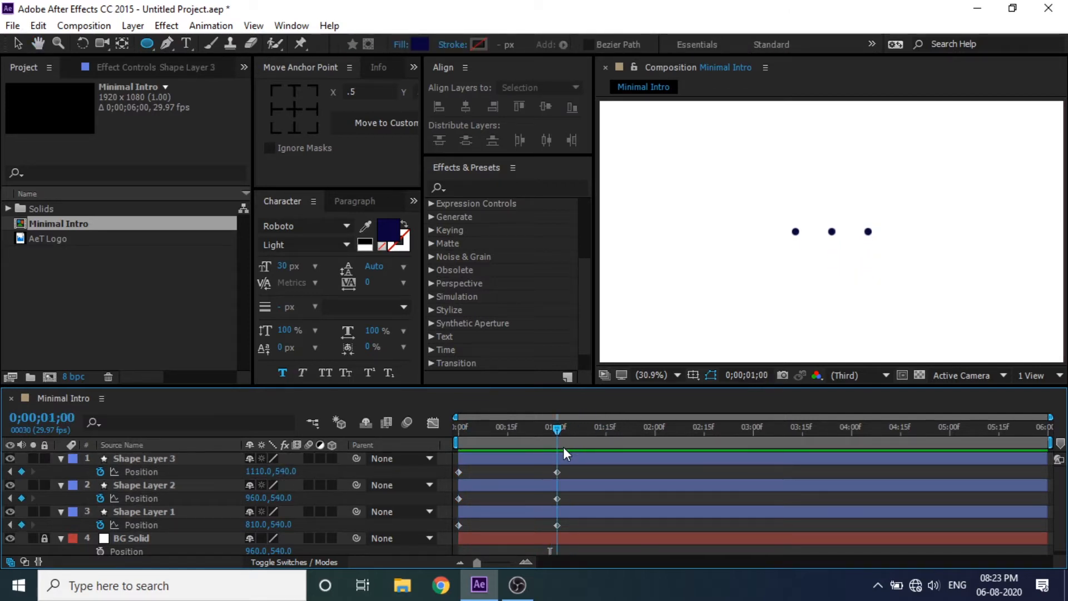
pyautogui.press('p')
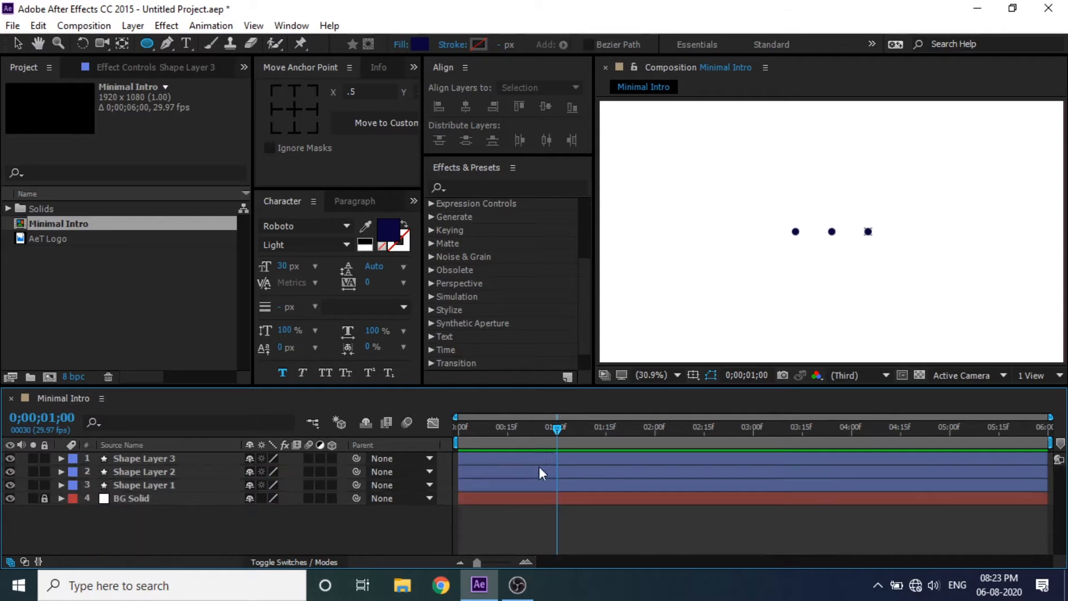
pyautogui.press('t')
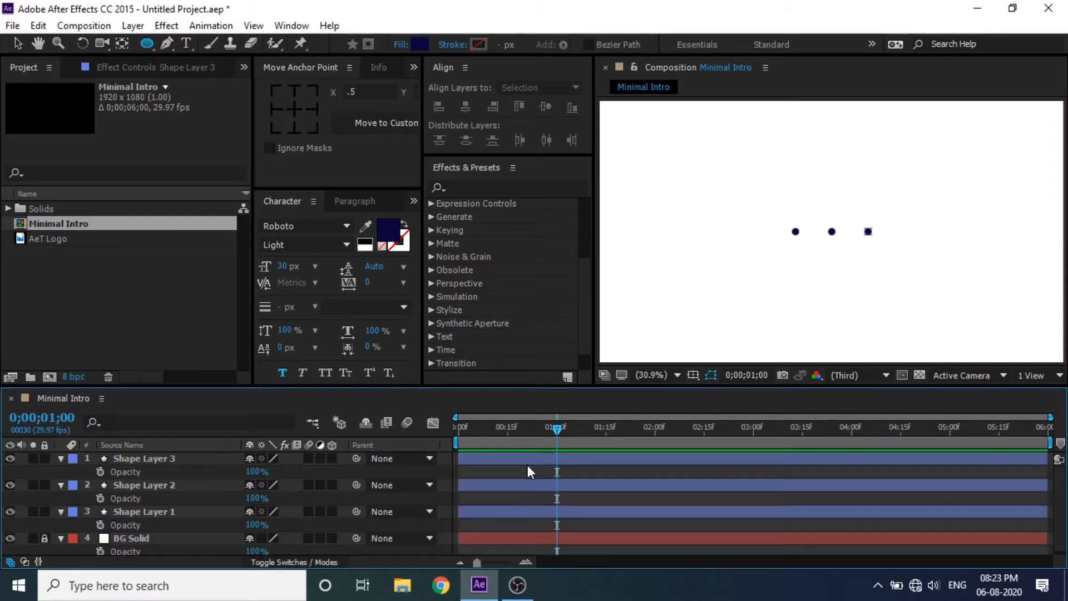
pyautogui.click(99, 471)
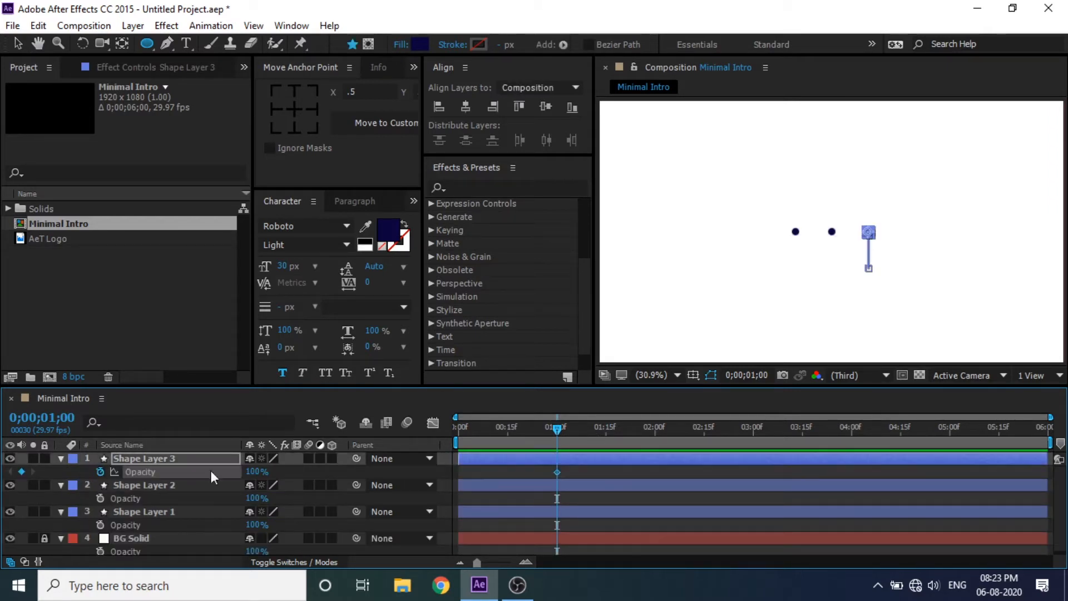
pyautogui.click(99, 497)
pyautogui.click(100, 525)
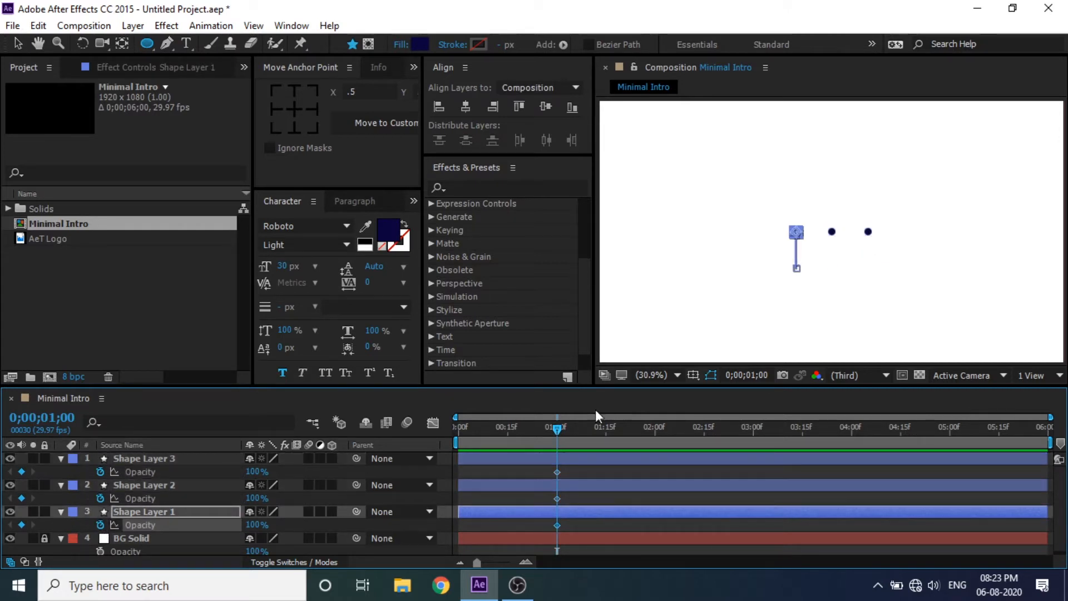
# Step: Set the Opacity of all three shape layers to 0% at the start of the timeline and preview the fade-in
pyautogui.moveTo(559, 433); pyautogui.dragTo(359, 456)
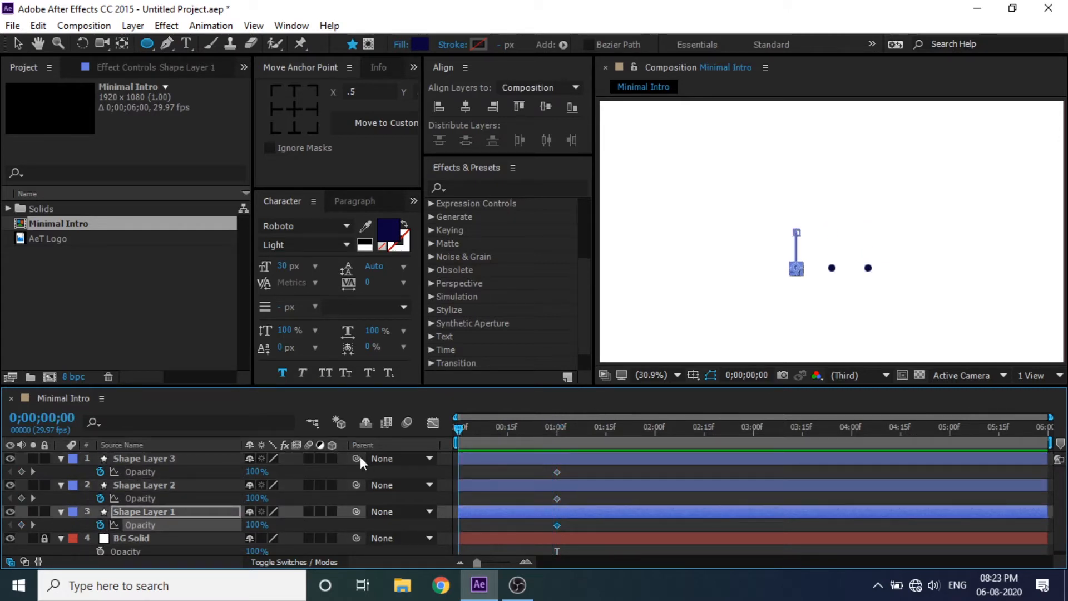
pyautogui.click(256, 524)
pyautogui.press('Return')
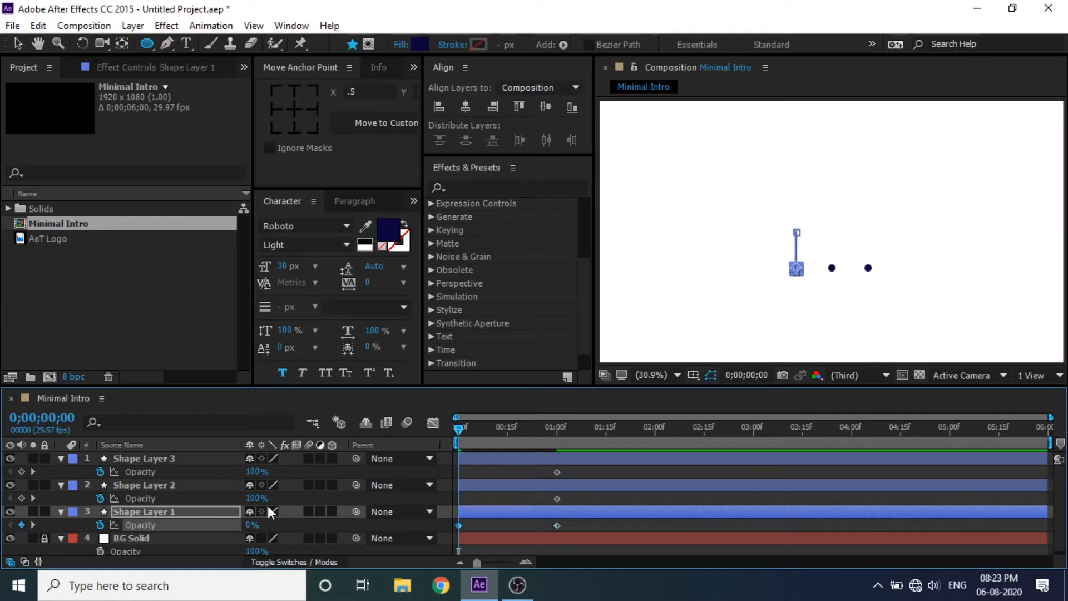
pyautogui.click(255, 497)
pyautogui.write('0')
pyautogui.press('Return')
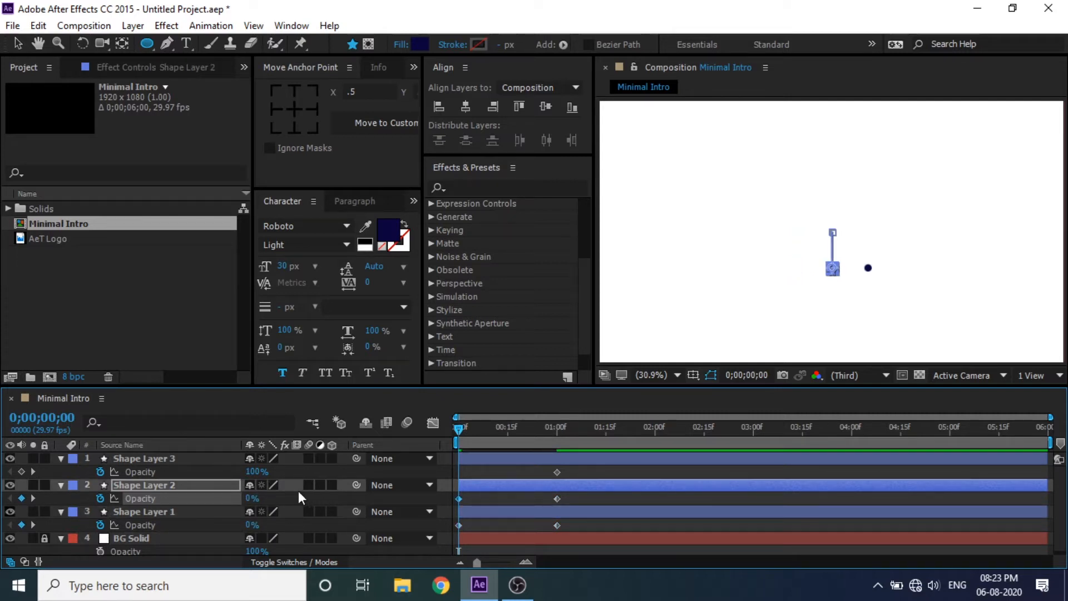
pyautogui.click(256, 471)
pyautogui.write('0')
pyautogui.press('Return')
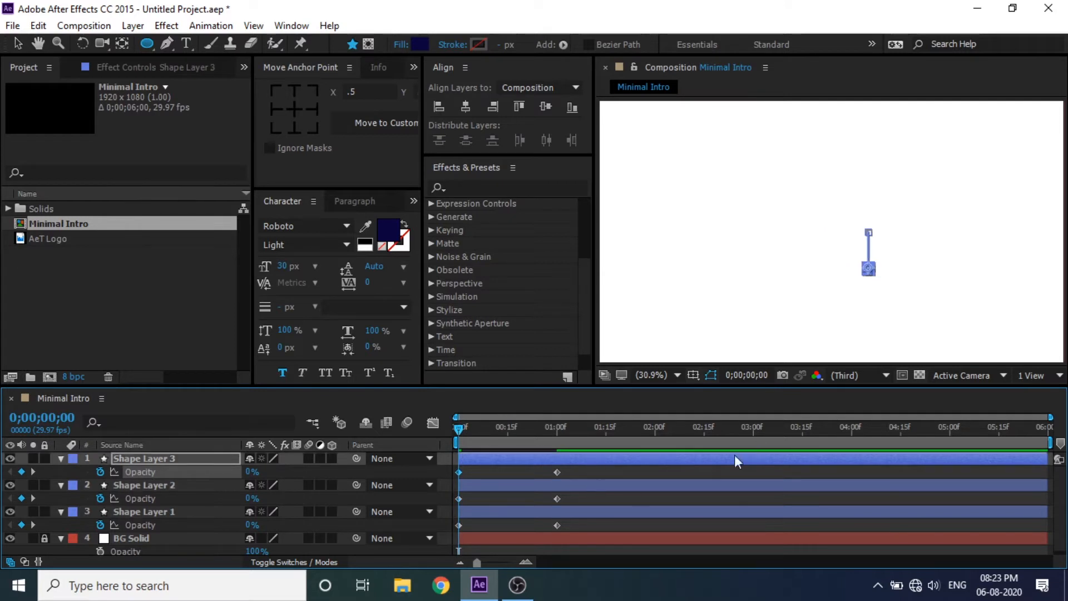
pyautogui.click(599, 468)
pyautogui.press('space')
# Step: Stagger the layers in time so Shape Layer 2 starts at frame 3 and Shape Layer 3 at frame 6
pyautogui.moveTo(605, 427); pyautogui.dragTo(562, 445)
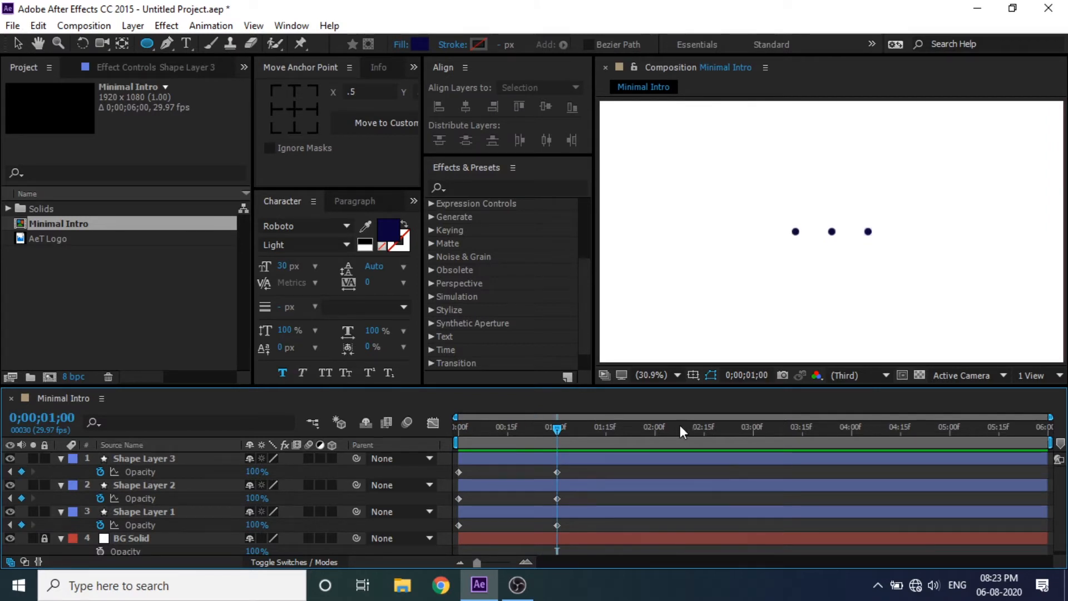
pyautogui.moveTo(1049, 417); pyautogui.dragTo(693, 417)
pyautogui.moveTo(553, 433); pyautogui.dragTo(483, 452)
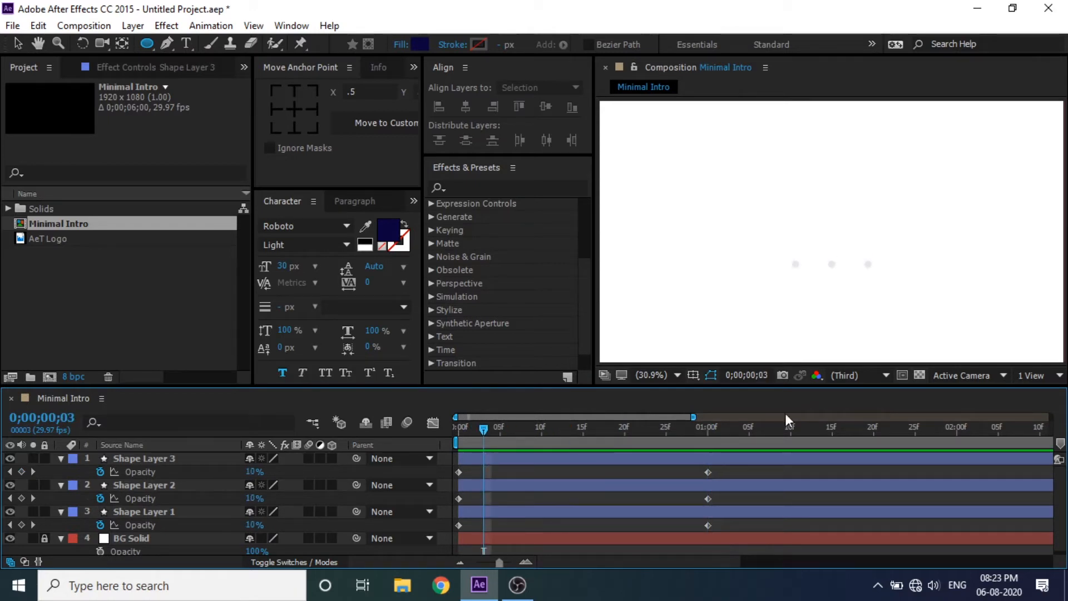
pyautogui.moveTo(693, 417); pyautogui.dragTo(559, 414)
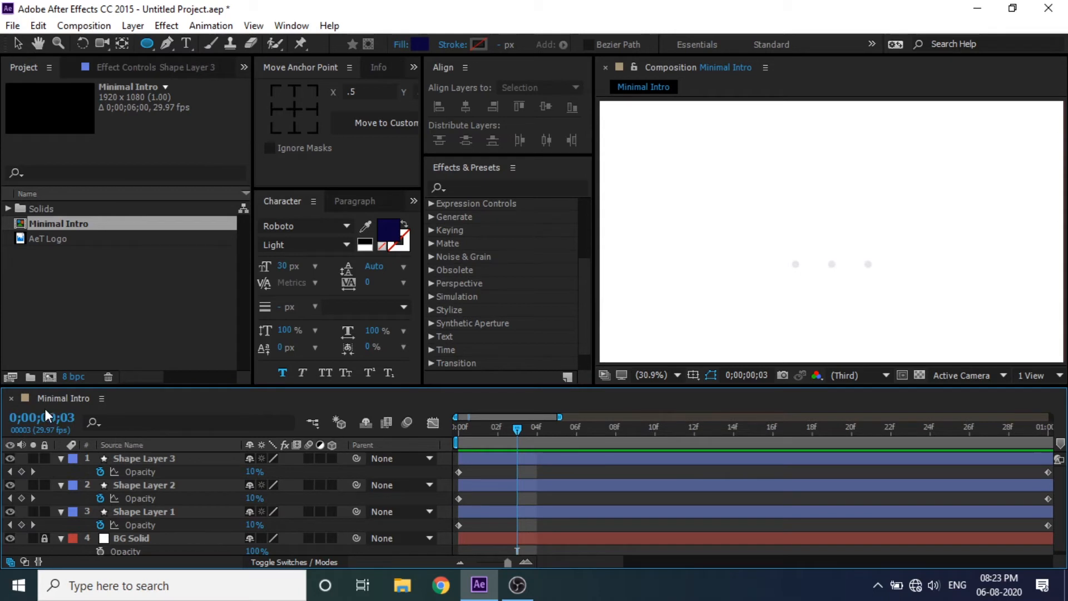
pyautogui.moveTo(483, 481); pyautogui.dragTo(529, 492)
pyautogui.click(570, 434)
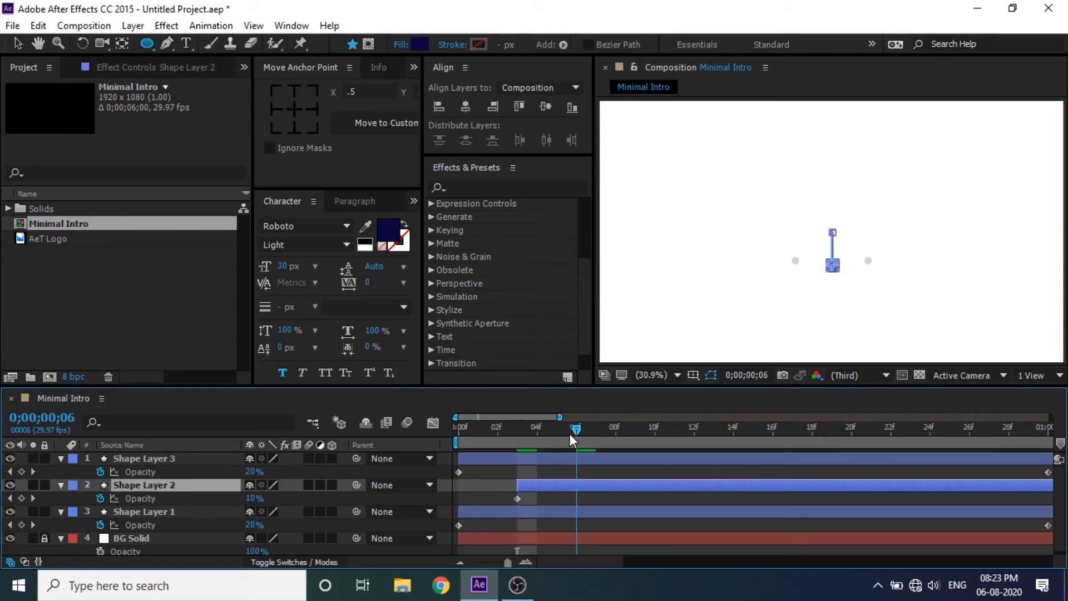
pyautogui.moveTo(482, 460); pyautogui.dragTo(632, 459)
# Step: Go to 0;00;01;06, reveal the layers' Position property and add a Position keyframe to Shape Layer 1
pyautogui.moveTo(559, 417); pyautogui.dragTo(730, 414)
pyautogui.click(709, 428)
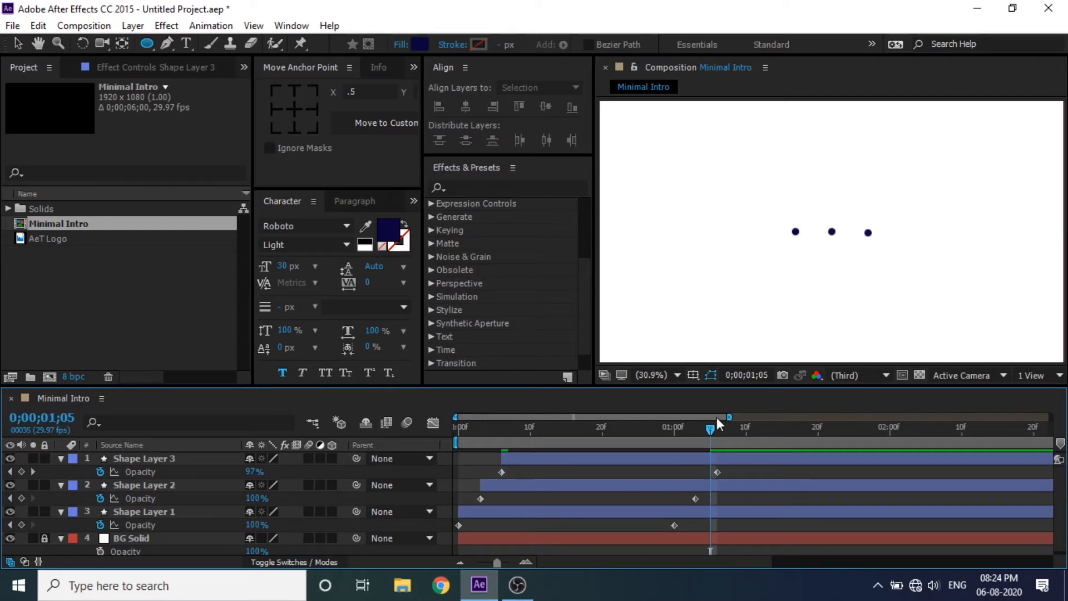
pyautogui.moveTo(711, 429); pyautogui.dragTo(717, 437)
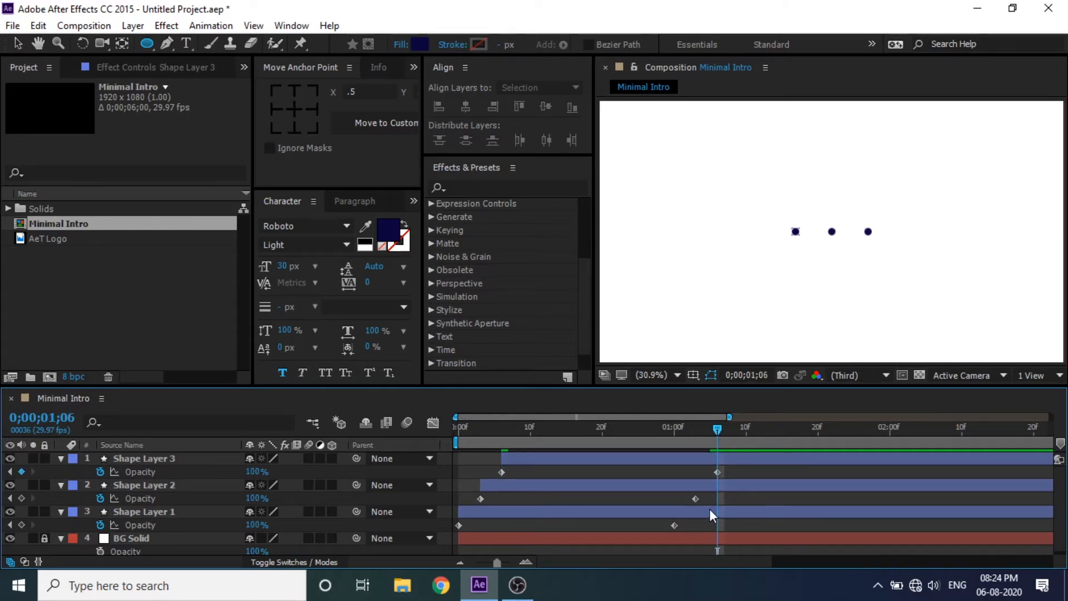
pyautogui.press('p')
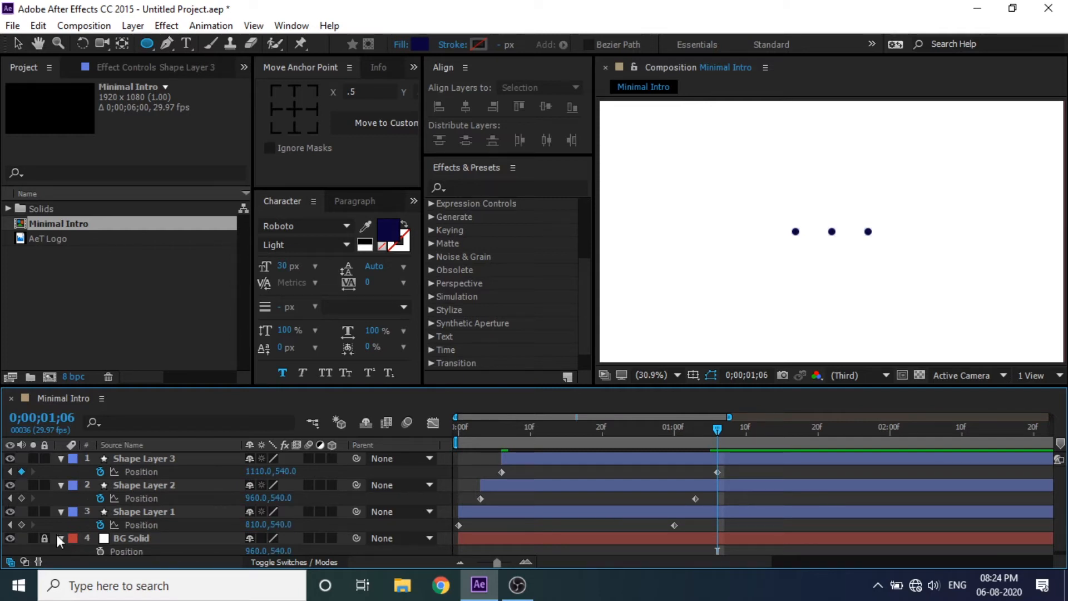
pyautogui.click(22, 523)
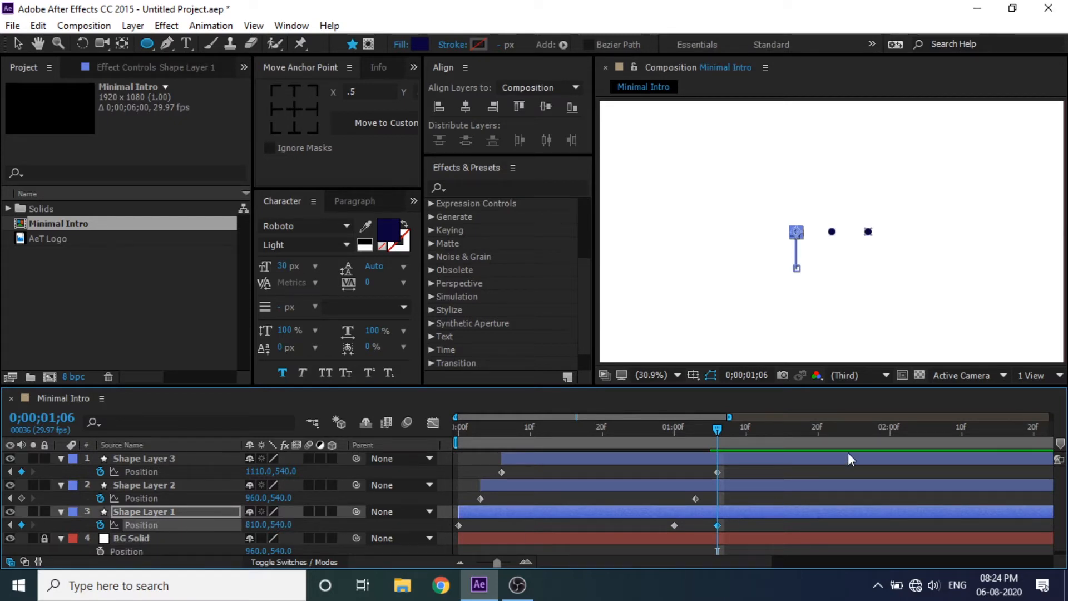
# Step: At 2 seconds, reset the Position of Shape Layer 1 and Shape Layer 3 to the composition's centre
pyautogui.click(891, 432)
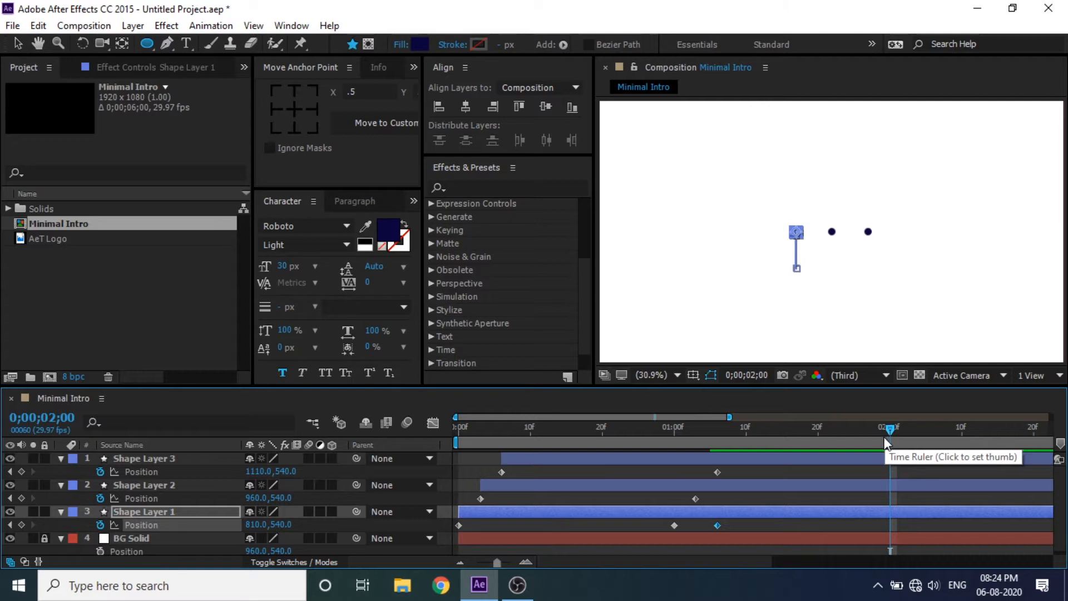
pyautogui.rightClick(146, 524)
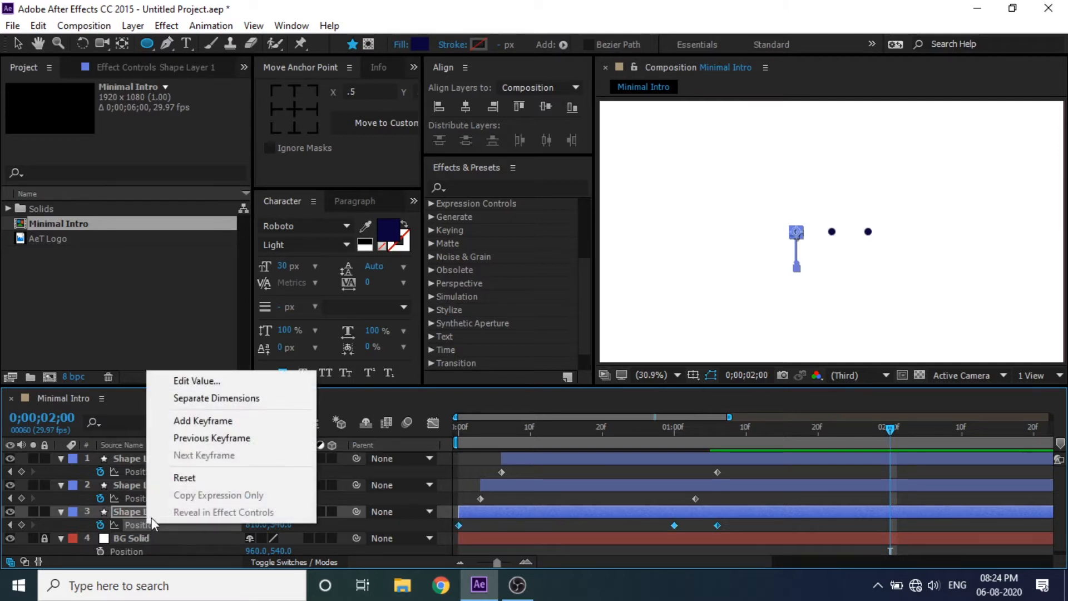
pyautogui.click(190, 478)
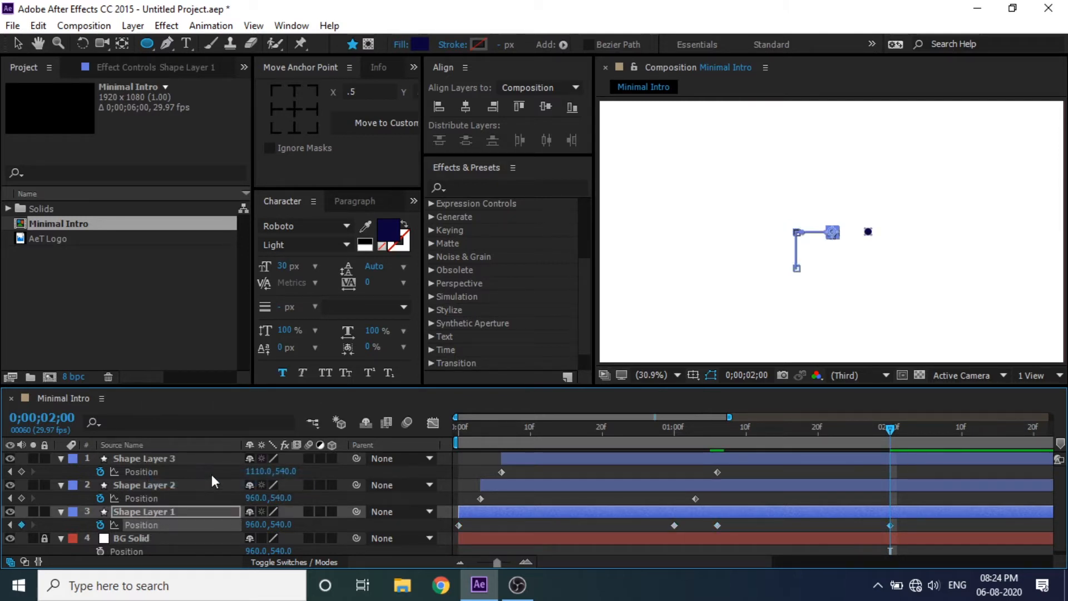
pyautogui.click(137, 470)
pyautogui.rightClick(138, 469)
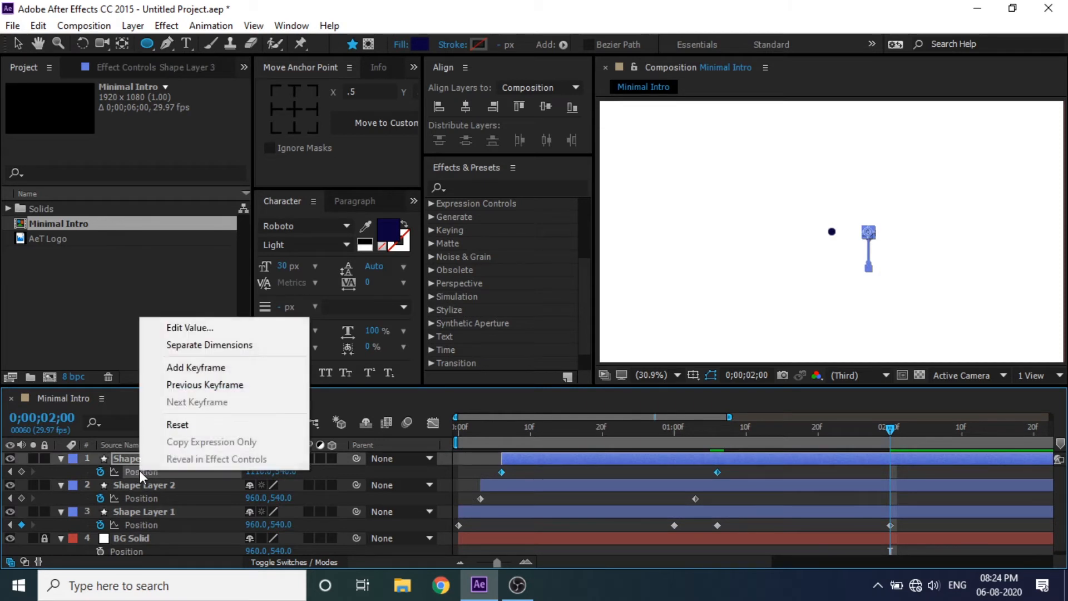
pyautogui.click(198, 424)
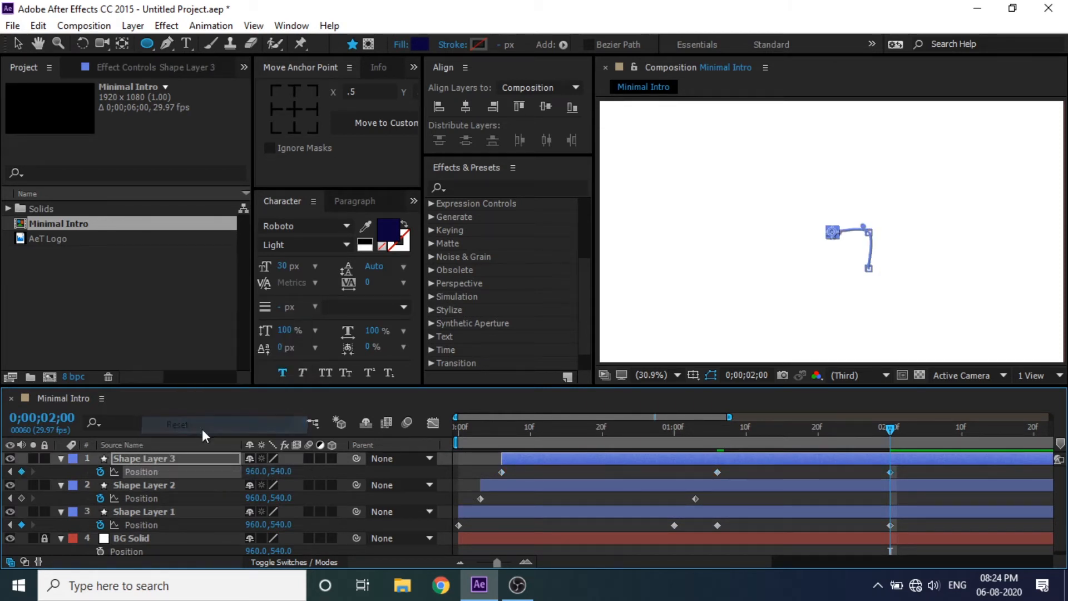
# Step: Select all of Shape Layer 3's Position keyframes and set their spatial interpolation to Linear
pyautogui.click(825, 470)
pyautogui.moveTo(913, 464); pyautogui.dragTo(488, 485)
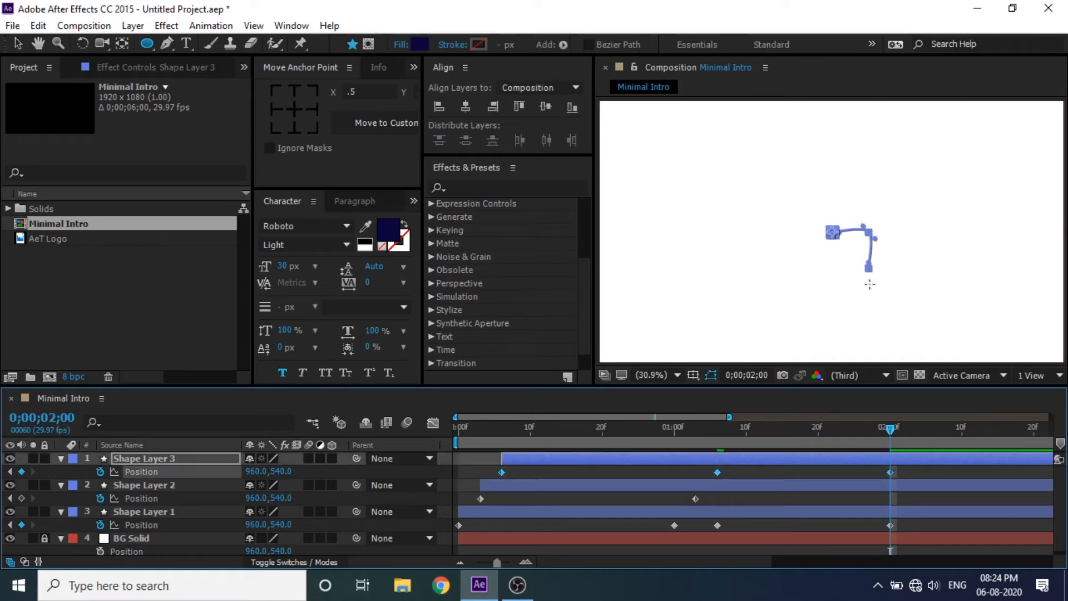
pyautogui.click(18, 43)
pyautogui.scroll(1, 886, 274)
pyautogui.scroll(3, 886, 274)
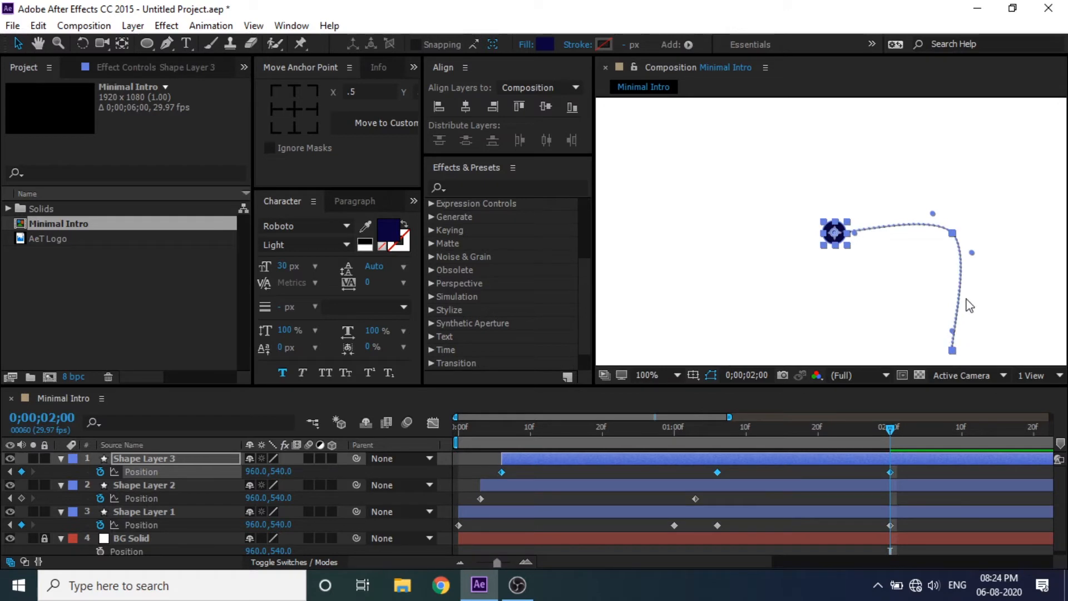
pyautogui.rightClick(888, 472)
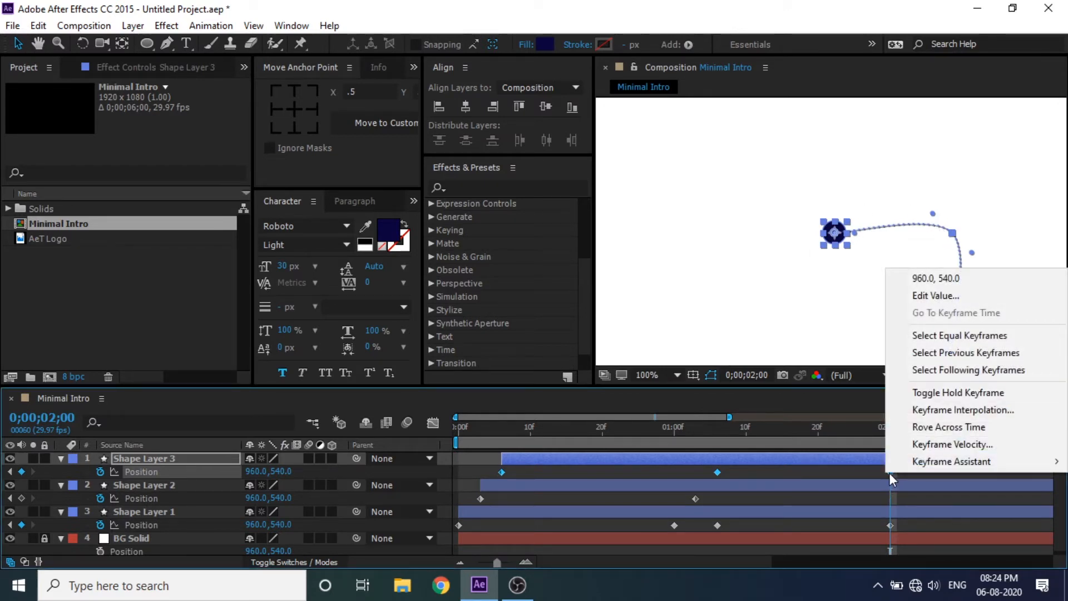
pyautogui.click(955, 410)
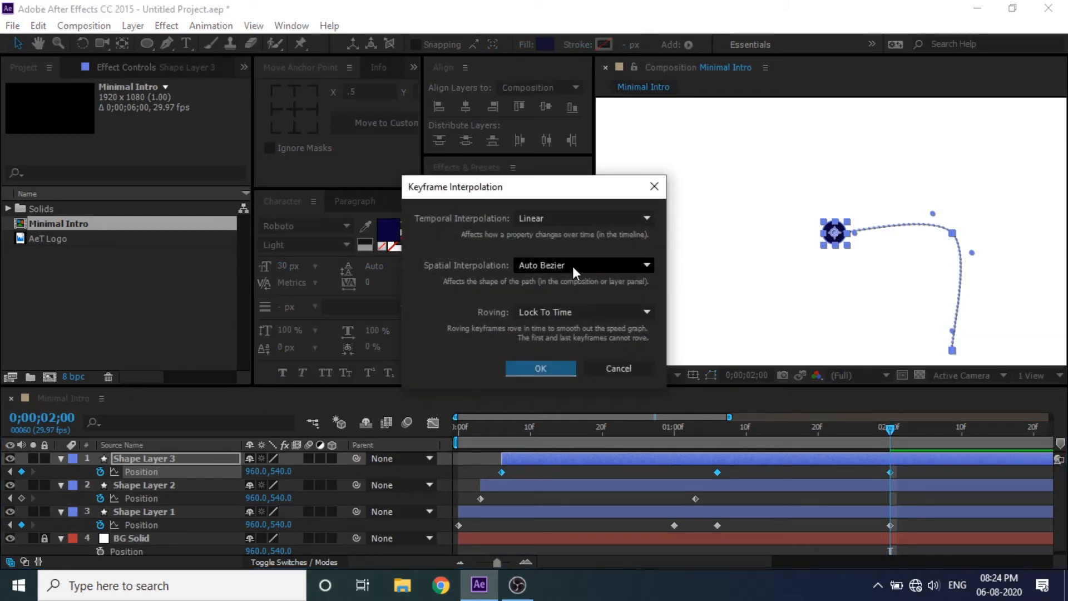
pyautogui.click(559, 217)
pyautogui.click(543, 261)
pyautogui.click(549, 268)
pyautogui.click(570, 308)
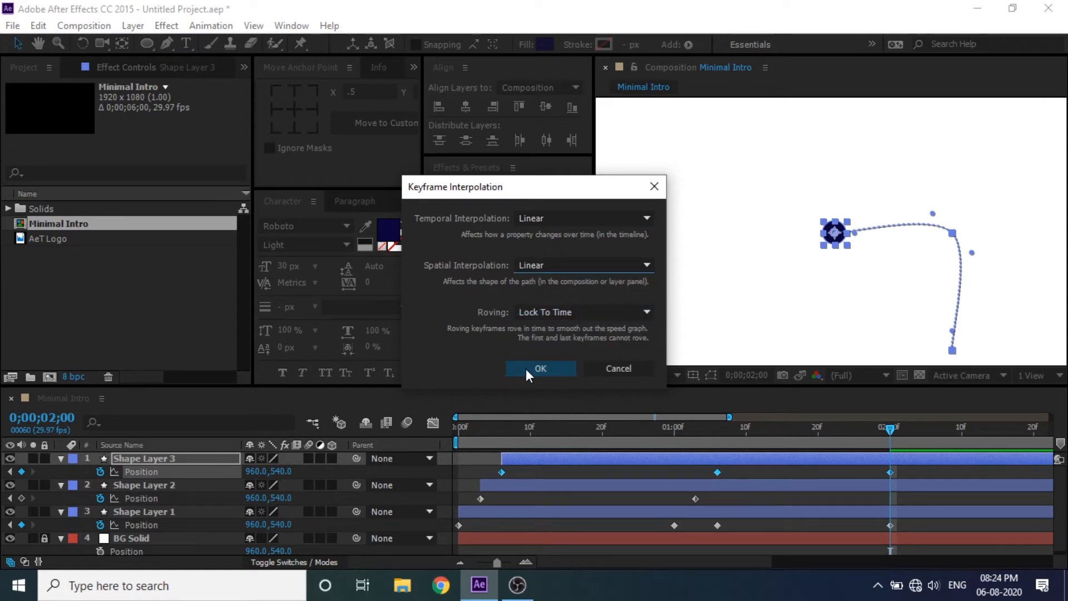
pyautogui.click(526, 368)
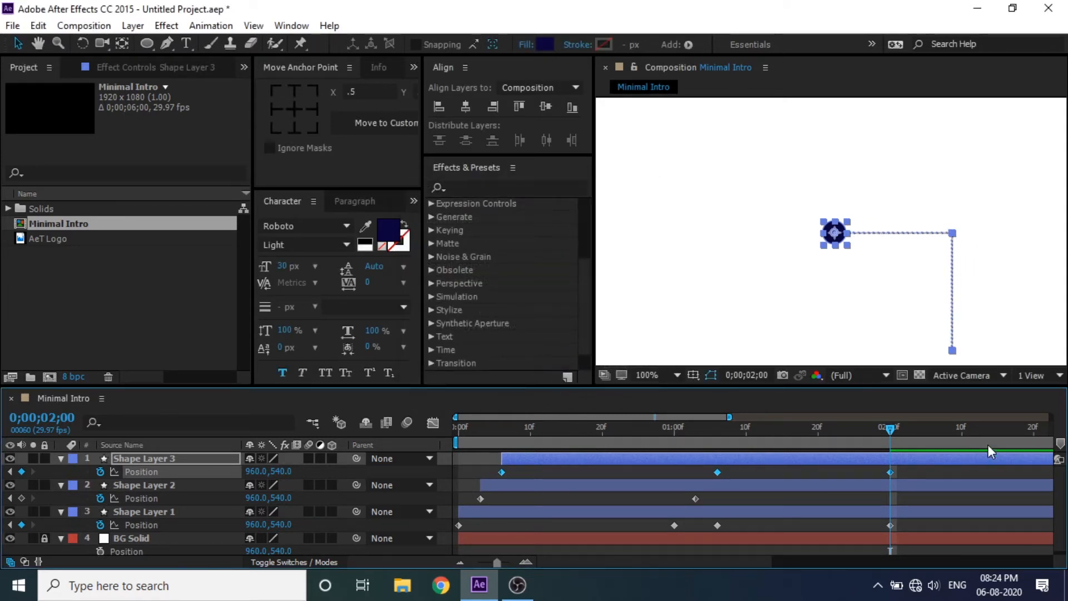
# Step: Apply Easy Ease to all Position keyframes of the three shape layers
pyautogui.moveTo(890, 431); pyautogui.dragTo(792, 442)
pyautogui.moveTo(926, 468); pyautogui.dragTo(362, 532)
pyautogui.press('F9')
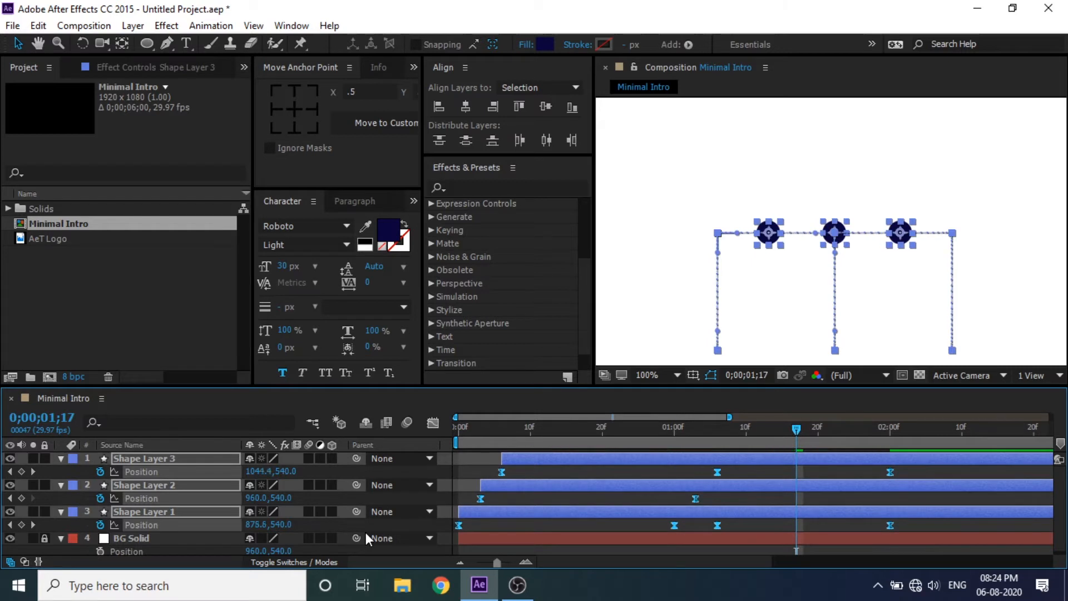
# Step: Shape the Position speed curves in the Graph Editor so the three rises peak early and the merge into the centre peaks late
pyautogui.click(433, 422)
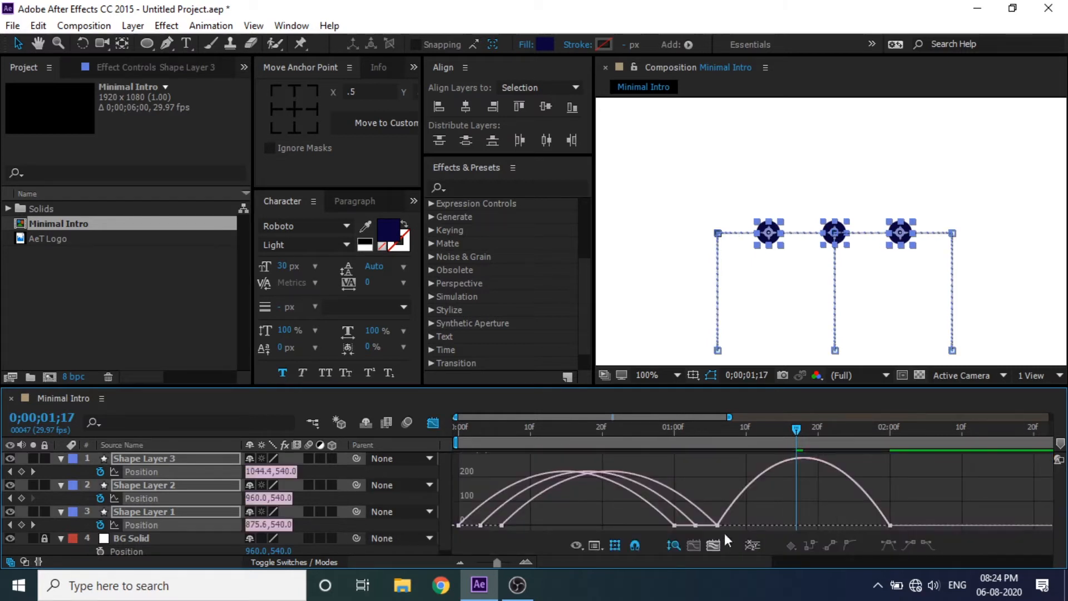
pyautogui.moveTo(719, 518); pyautogui.dragTo(543, 516)
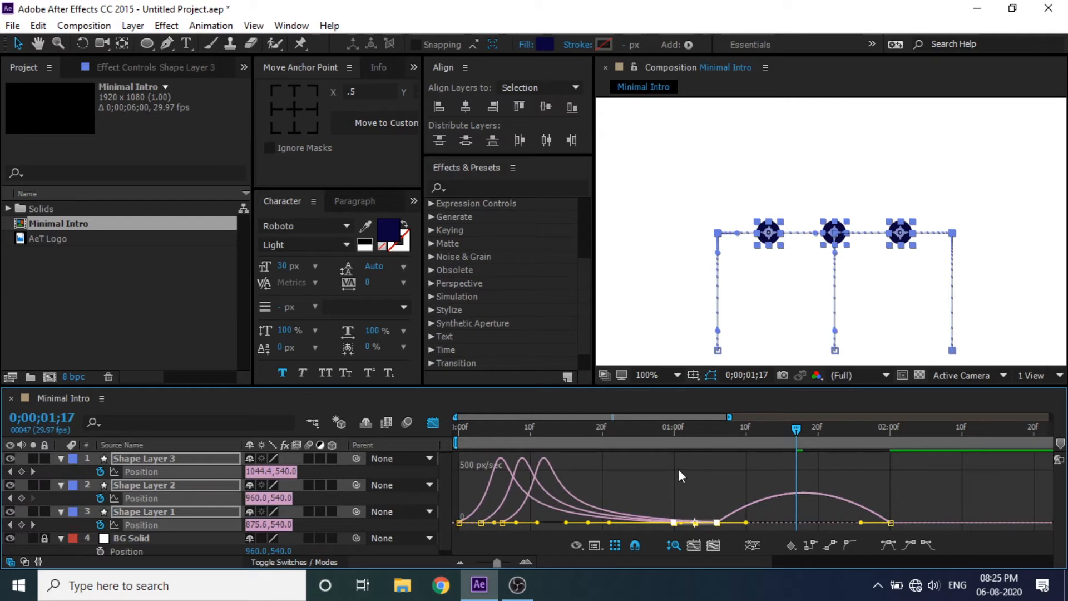
pyautogui.moveTo(720, 503); pyautogui.dragTo(683, 529)
pyautogui.moveTo(745, 520); pyautogui.dragTo(822, 516)
pyautogui.click(940, 465)
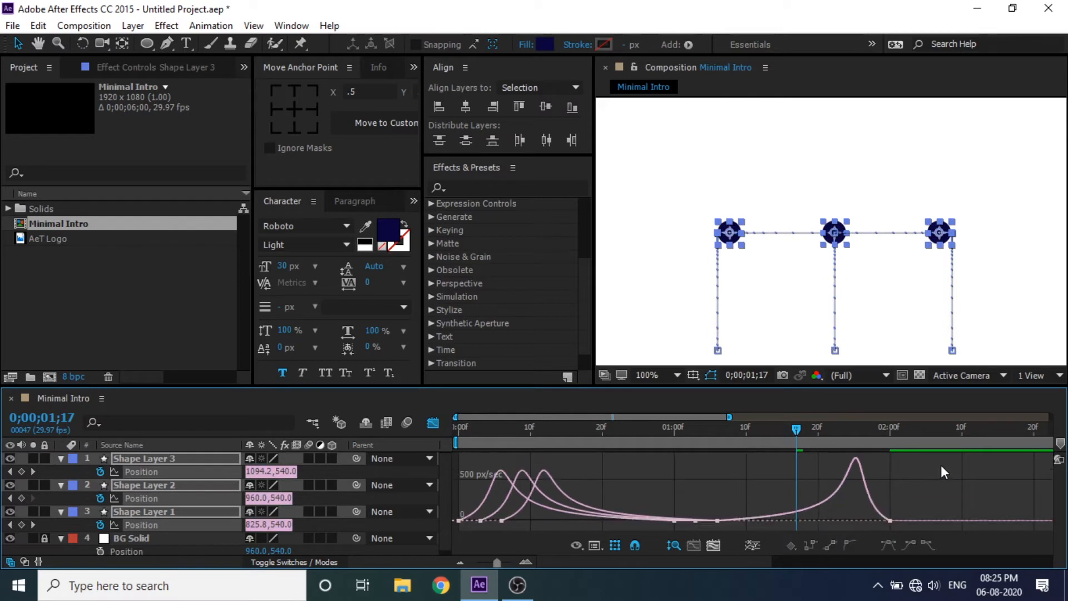
pyautogui.click(433, 422)
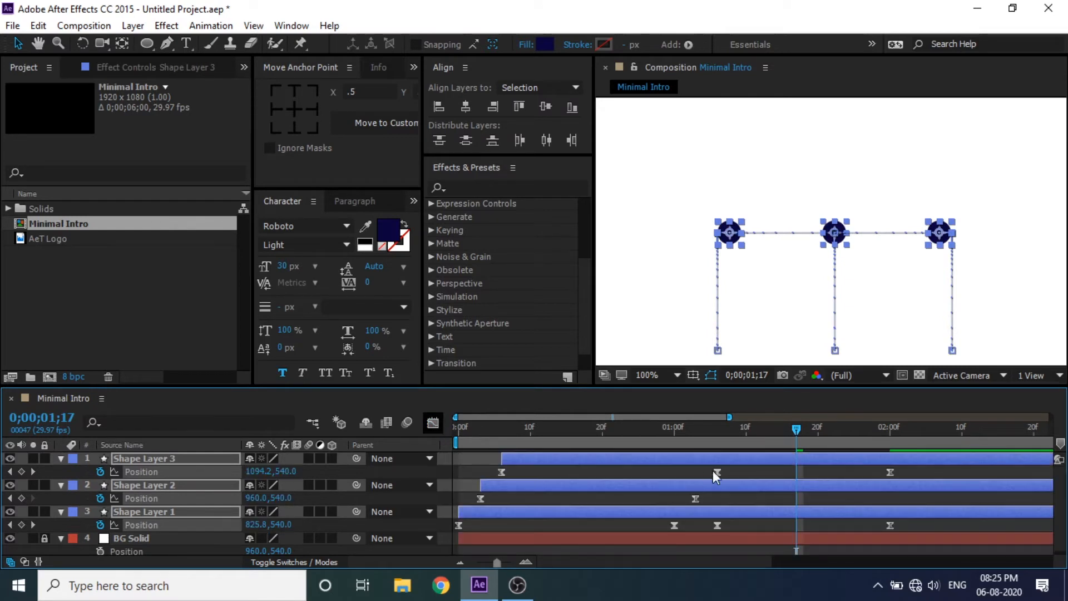
pyautogui.click(623, 493)
# Step: Apply Easy Ease to all Opacity keyframes of the three shape layers and shape their speed curves to peak early
pyautogui.moveTo(793, 434); pyautogui.dragTo(893, 446)
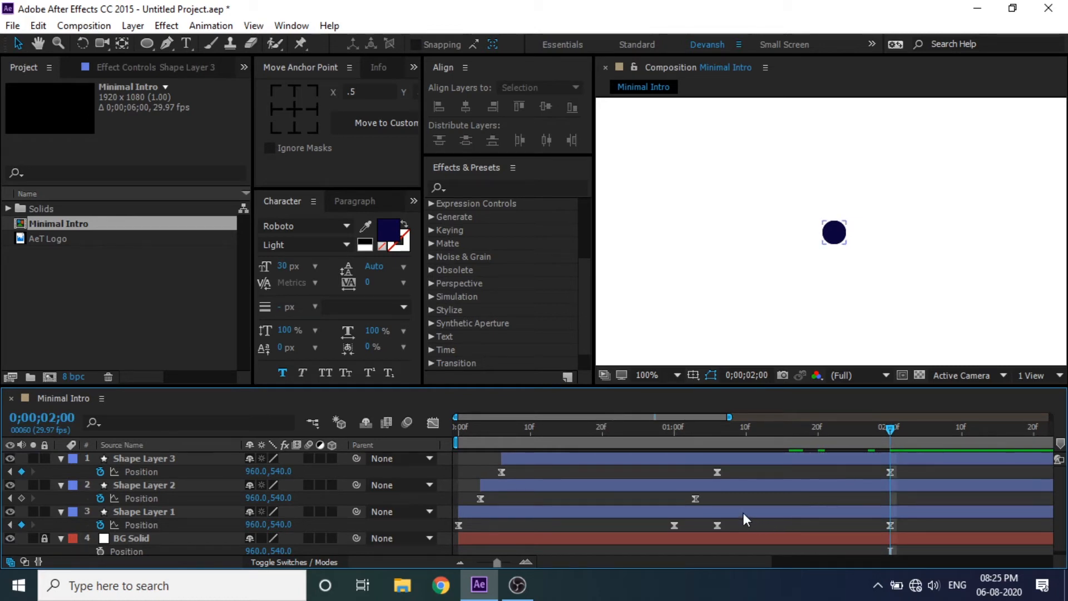
pyautogui.press('t')
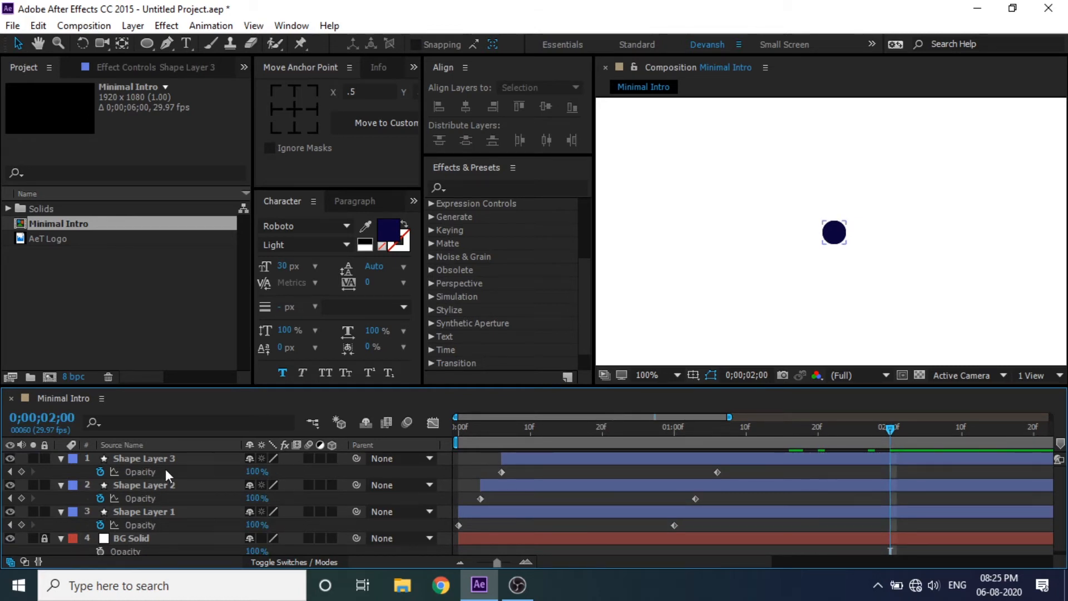
pyautogui.moveTo(753, 475); pyautogui.dragTo(432, 539)
pyautogui.press('F9')
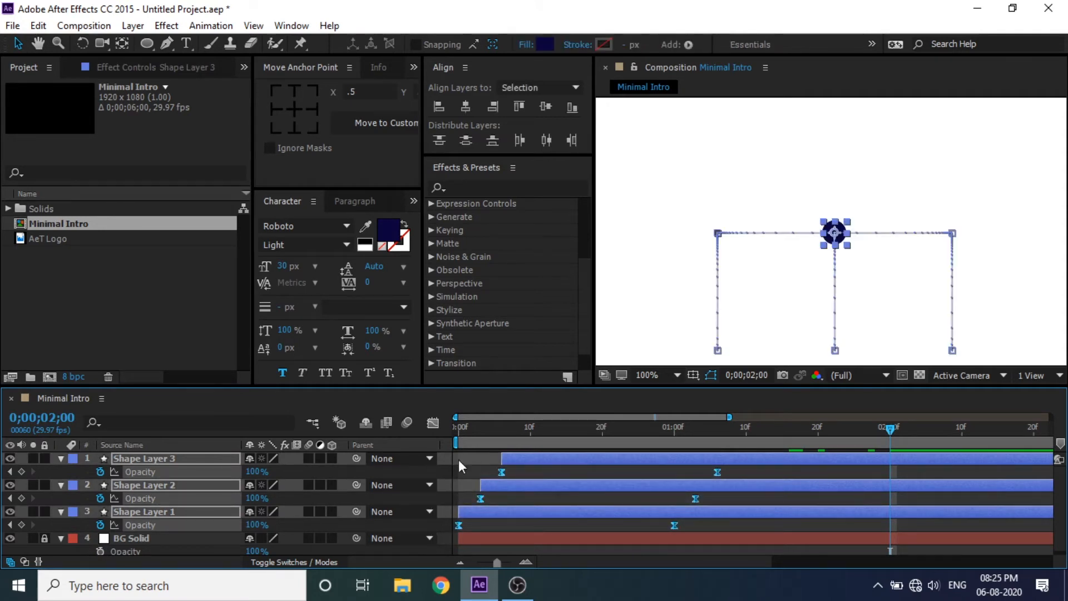
pyautogui.click(431, 426)
pyautogui.moveTo(768, 494); pyautogui.dragTo(536, 518)
# Step: Play the animation, set the composition view's magnification to Fit up to 100%, and return the timeline to layer bars
pyautogui.click(618, 428)
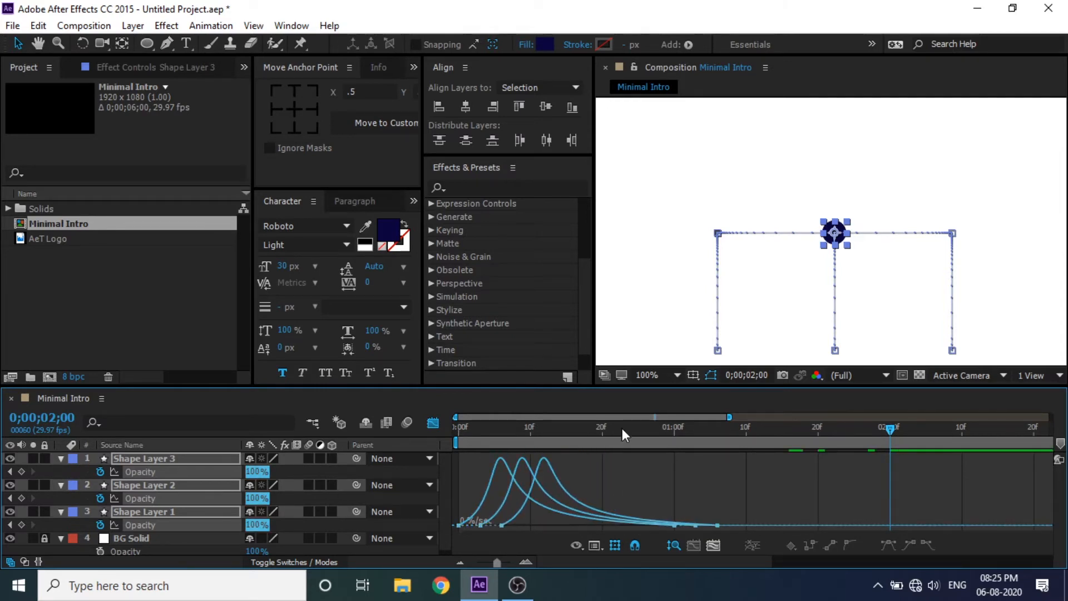
pyautogui.press('space')
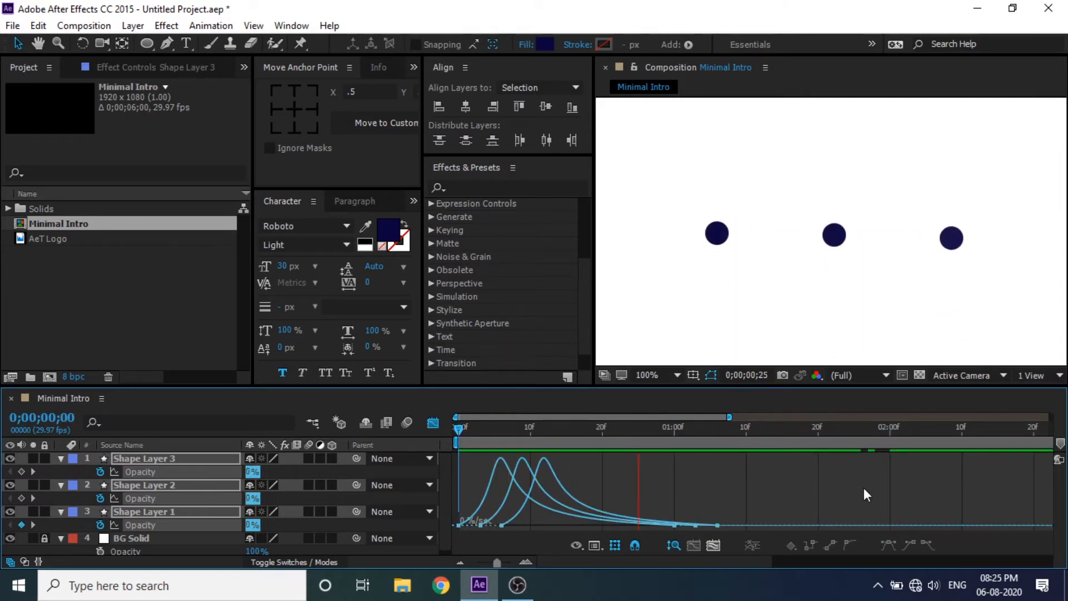
pyautogui.press('space')
pyautogui.click(643, 374)
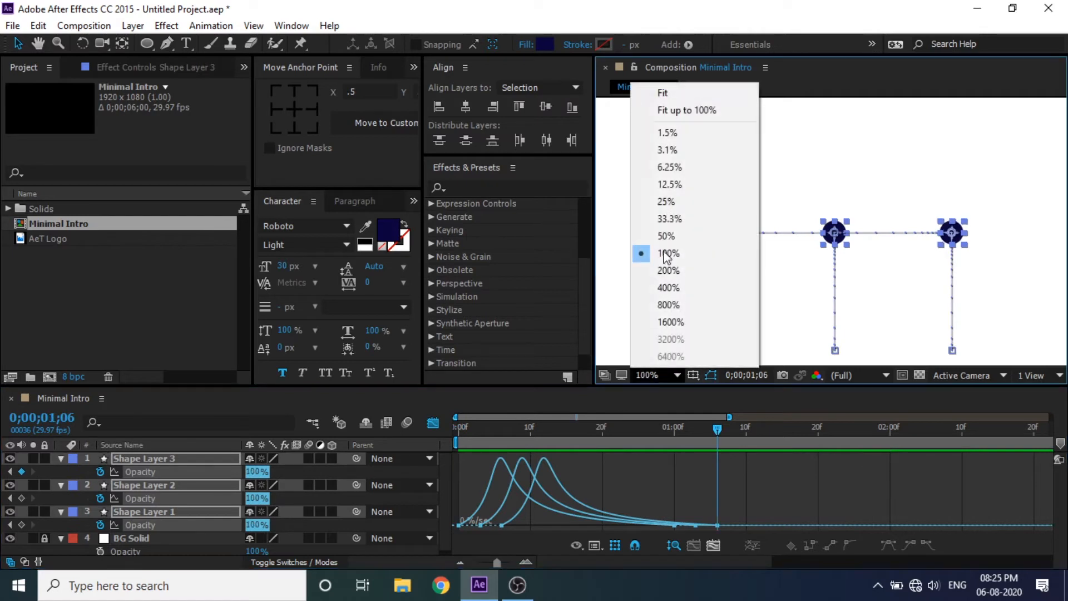
pyautogui.click(717, 118)
pyautogui.click(432, 423)
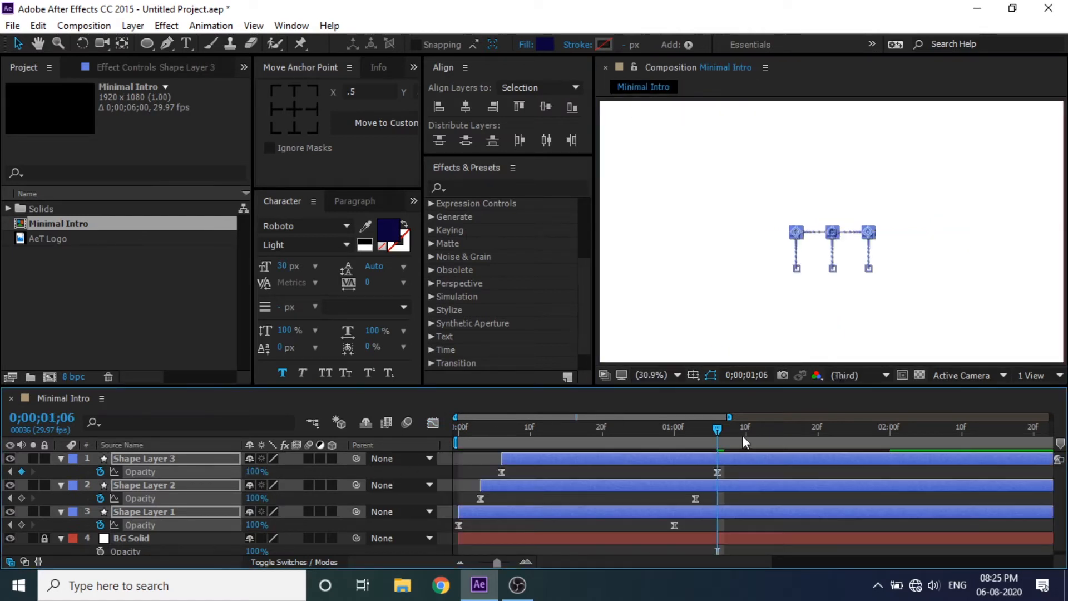
# Step: End the work area just past 2 seconds and preview the circles' animation from the start
pyautogui.moveTo(715, 421); pyautogui.dragTo(417, 486)
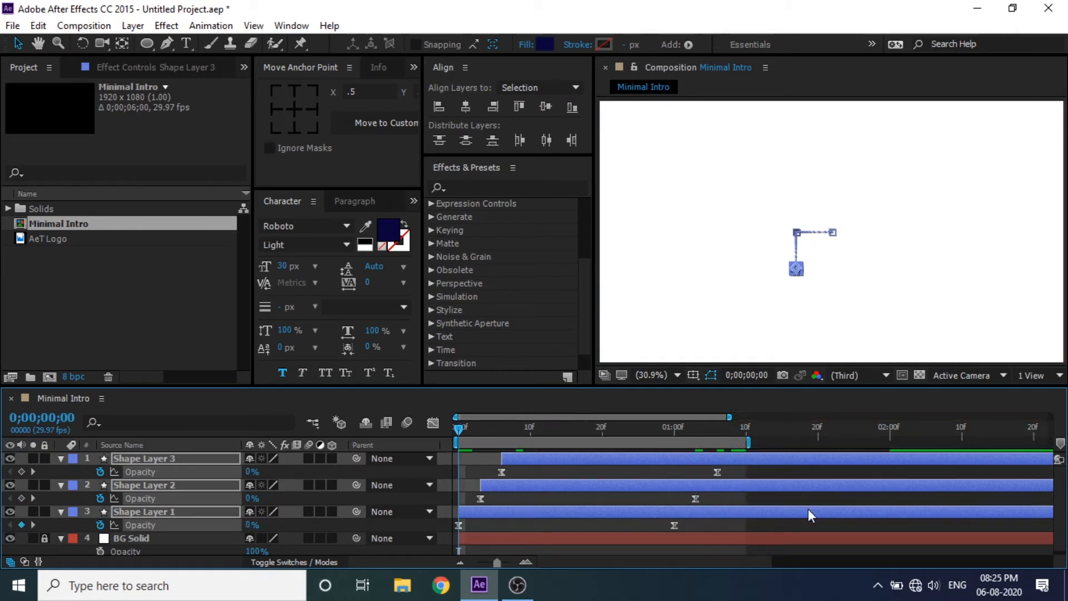
pyautogui.click(803, 533)
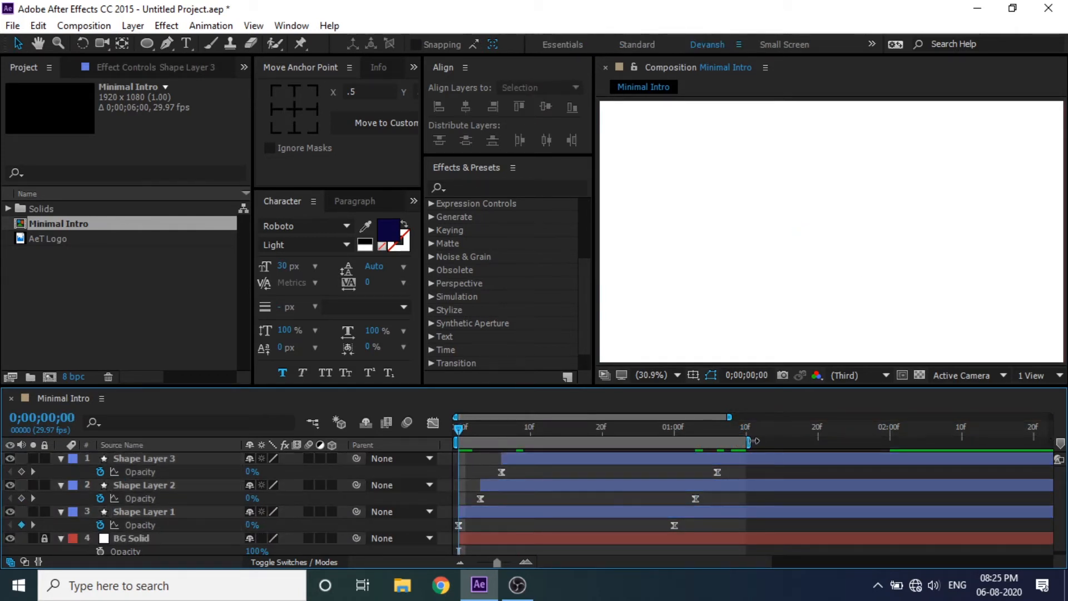
pyautogui.moveTo(767, 439); pyautogui.dragTo(920, 427)
pyautogui.press('space')
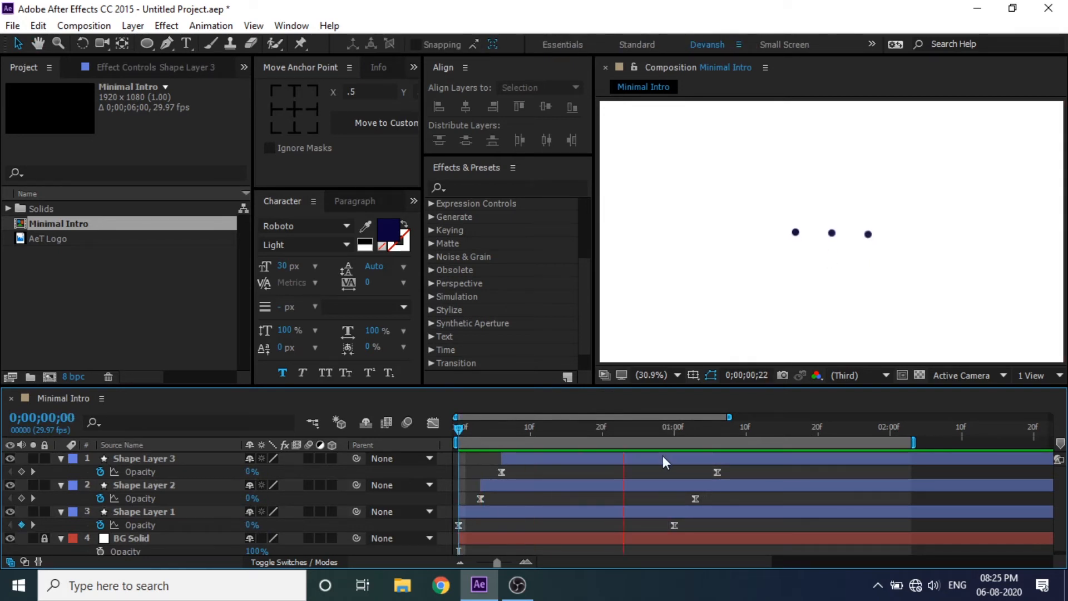
# Step: Trim the ends of Shape Layer 1, Shape Layer 2 and Shape Layer 3 to 0;00;02;00
pyautogui.click(898, 428)
pyautogui.click(888, 436)
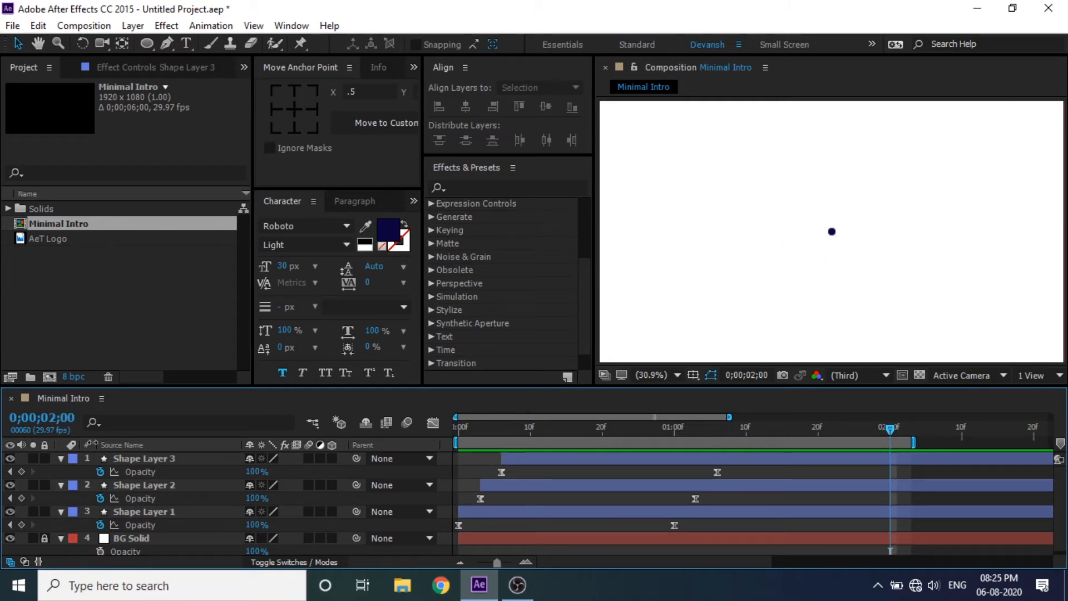
pyautogui.press('u')
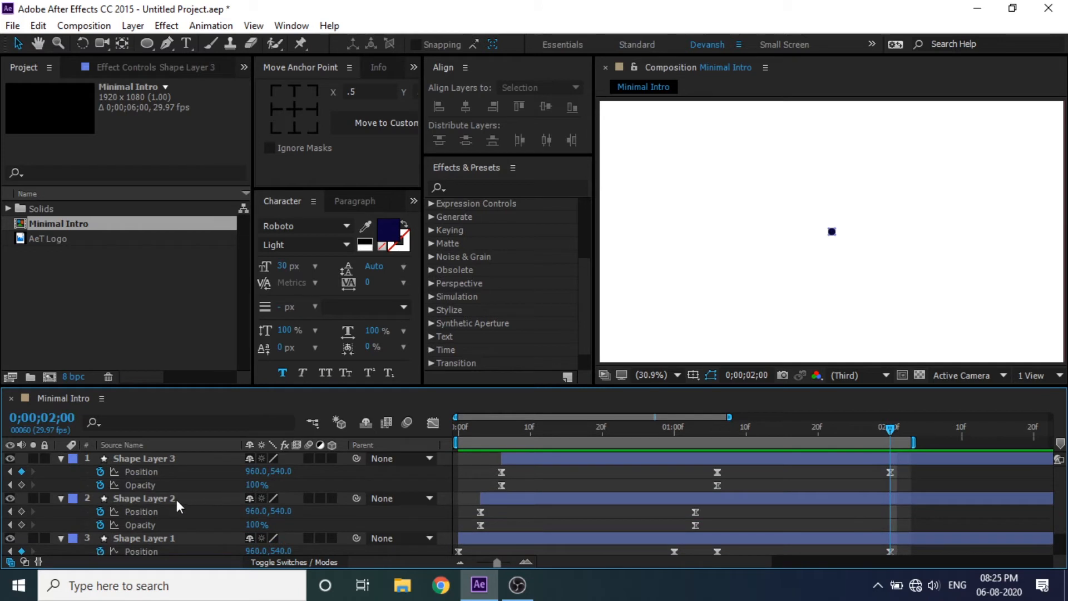
pyautogui.press('u')
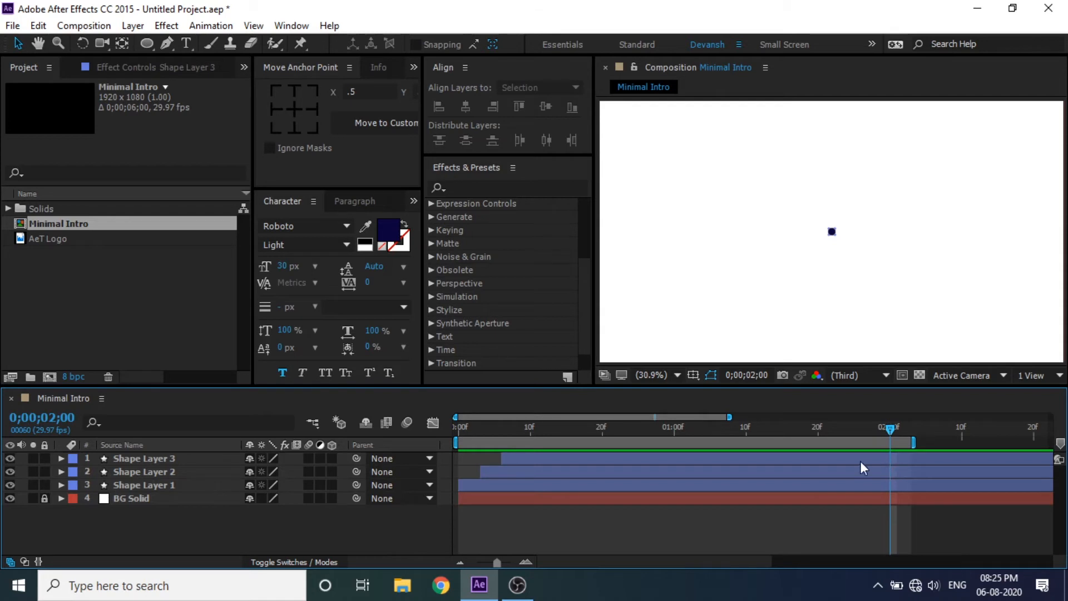
pyautogui.click(154, 483)
pyautogui.keyDown('shift'); pyautogui.click(190, 458); pyautogui.keyUp('shift')
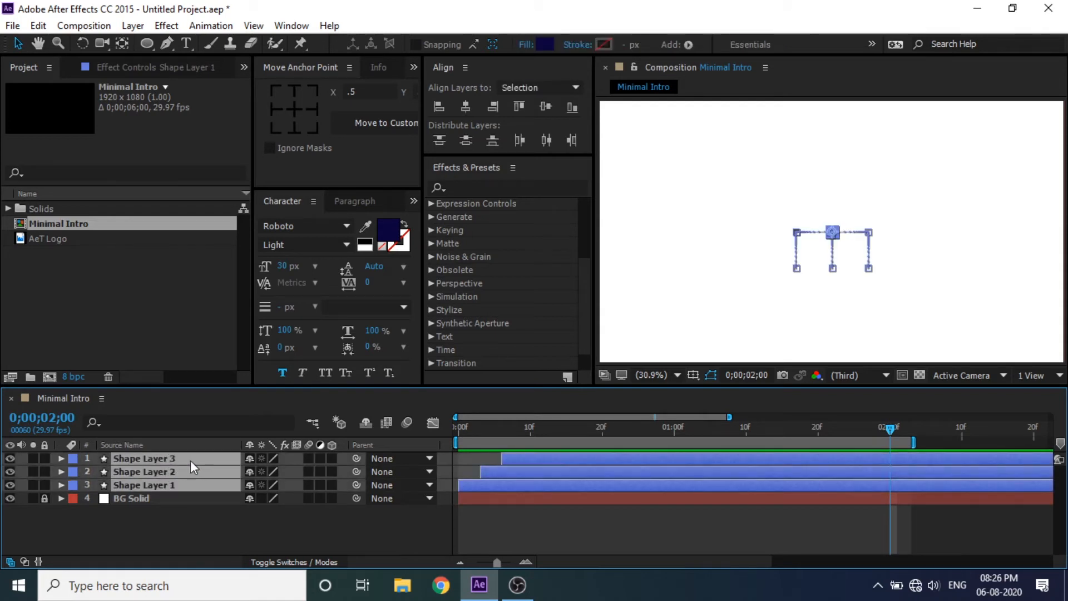
pyautogui.hotkey('alt', ']')
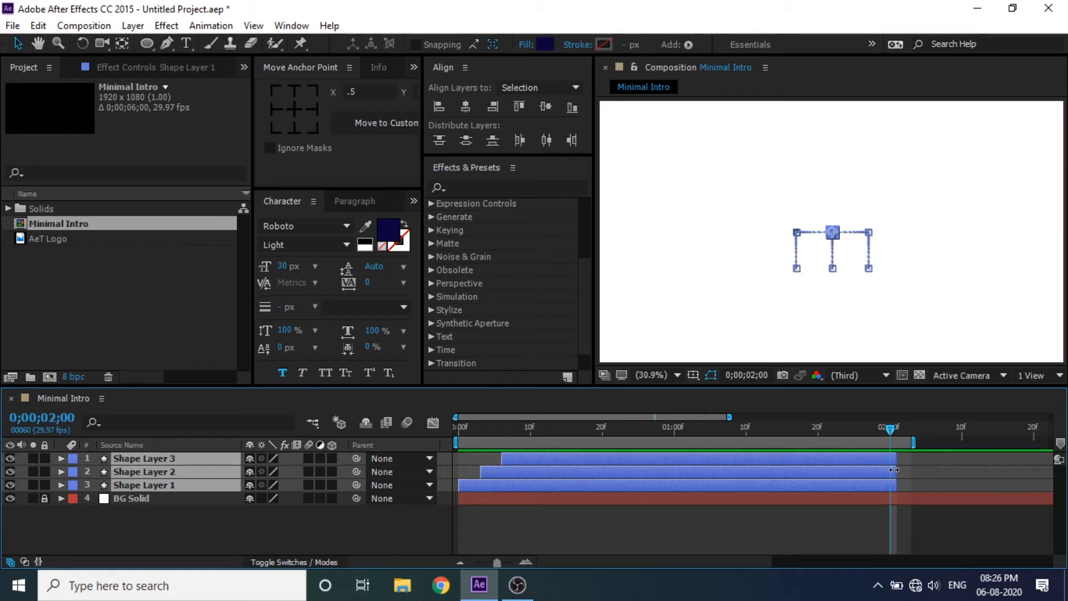
pyautogui.moveTo(892, 470); pyautogui.dragTo(886, 470)
pyautogui.click(877, 513)
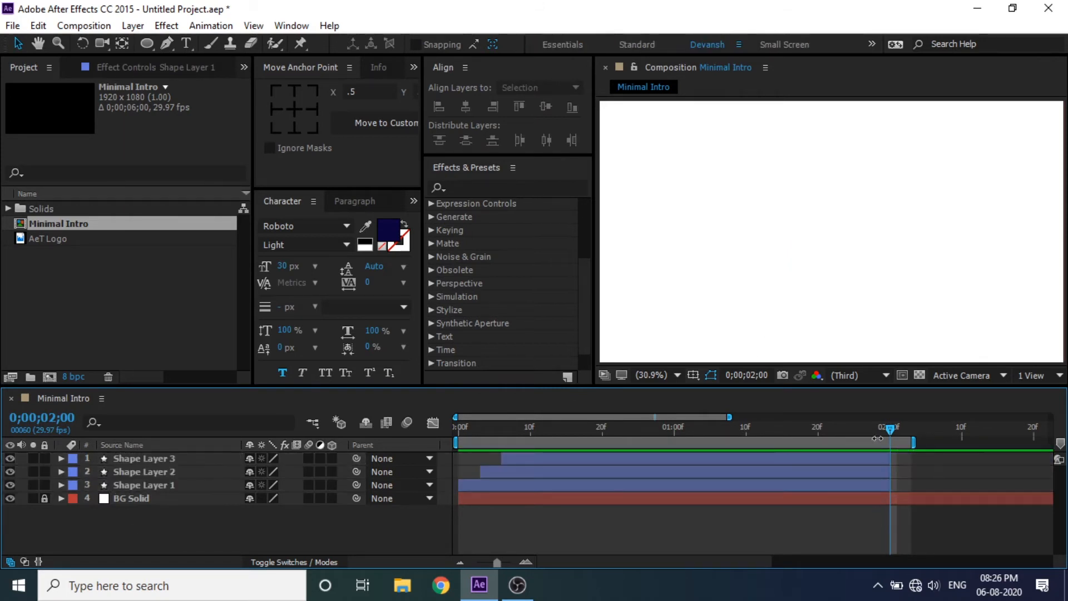
# Step: Preview the trimmed circle animation from the beginning of the composition
pyautogui.moveTo(885, 429); pyautogui.dragTo(470, 489)
pyautogui.press('Home')
pyautogui.press('space')
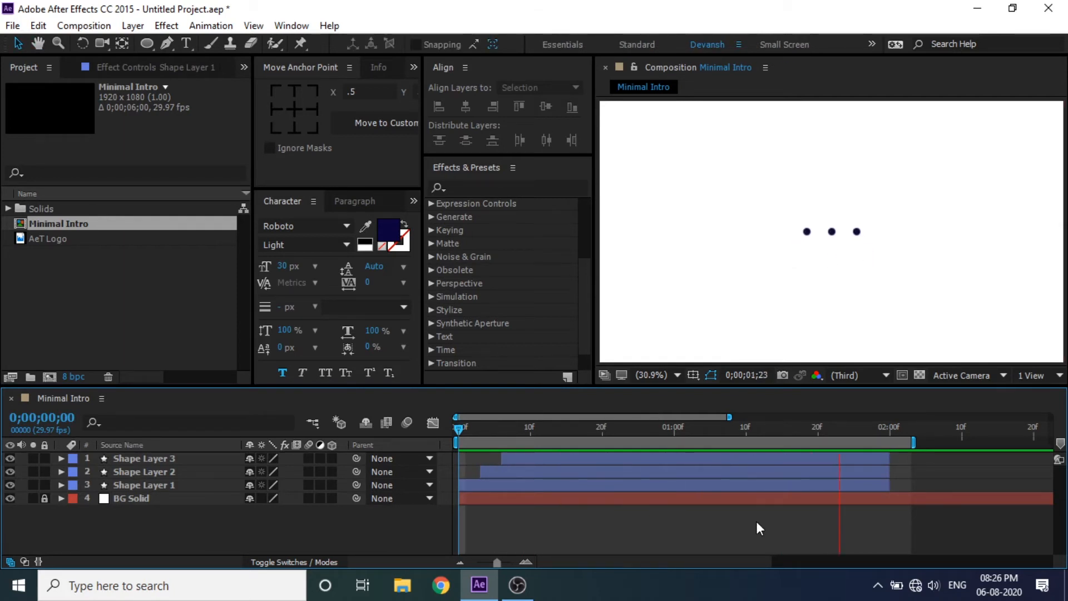
pyautogui.press('space')
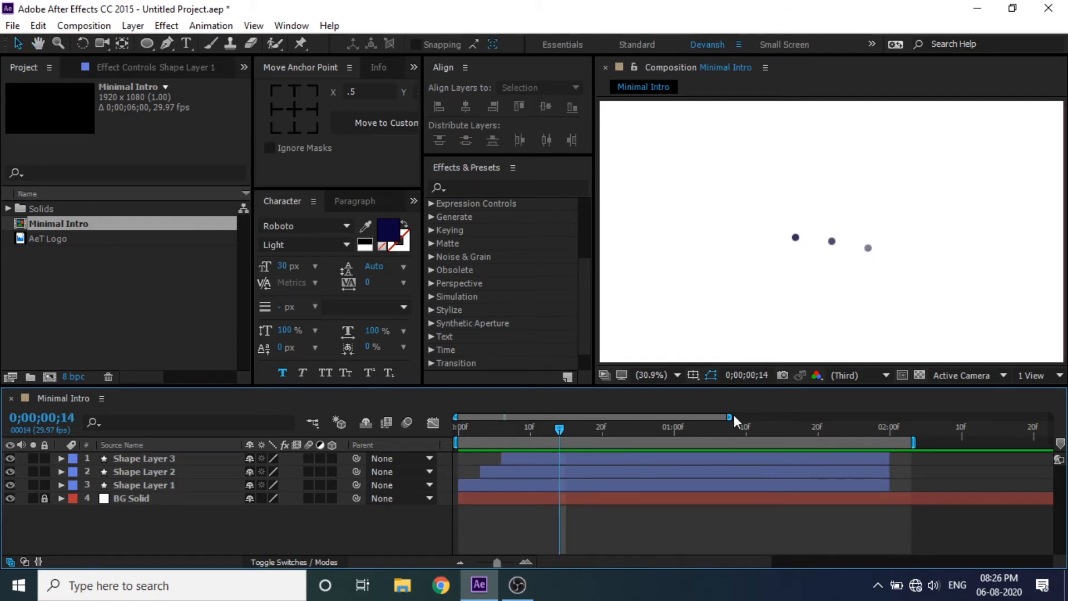
# Step: Show the full six-second timeline and extend the work area to the end of the composition
pyautogui.moveTo(729, 417); pyautogui.dragTo(775, 417)
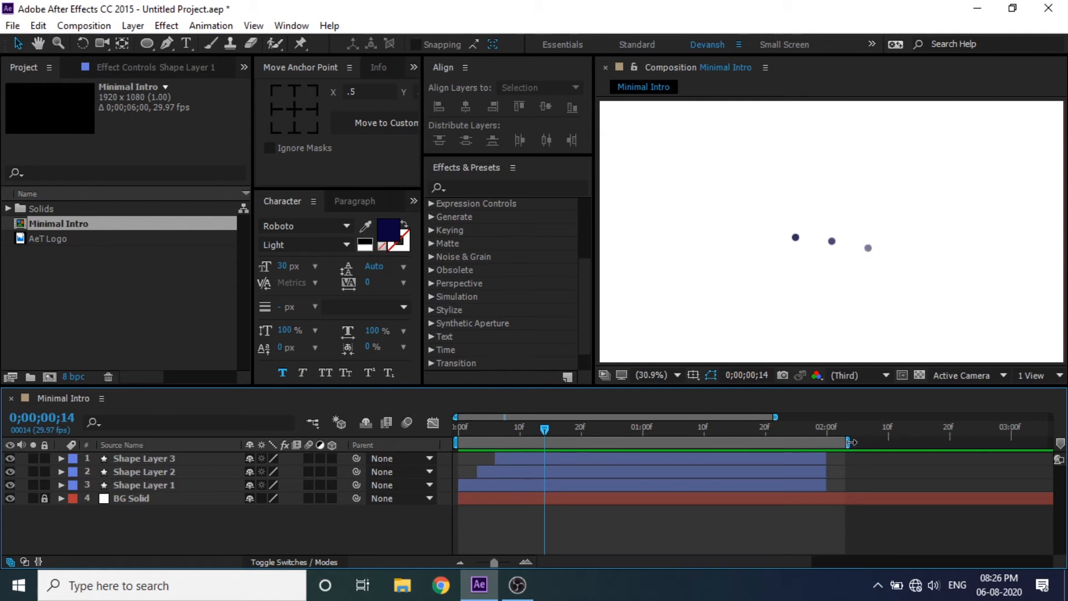
pyautogui.moveTo(849, 442); pyautogui.dragTo(1055, 453)
pyautogui.moveTo(730, 416); pyautogui.dragTo(427, 447)
# Step: Add AeT Logo to the Minimal Intro composition as the uppermost layer and trim its start to 0;00;02;00
pyautogui.click(76, 269)
pyautogui.moveTo(51, 240); pyautogui.dragTo(133, 455)
pyautogui.moveTo(67, 240); pyautogui.dragTo(150, 457)
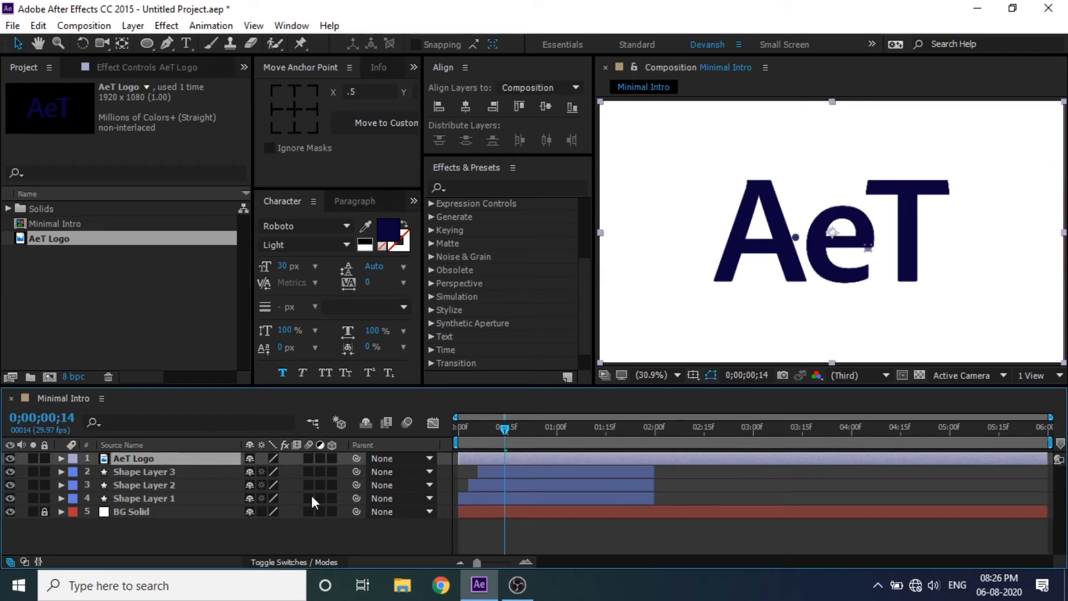
pyautogui.moveTo(672, 427); pyautogui.dragTo(655, 453)
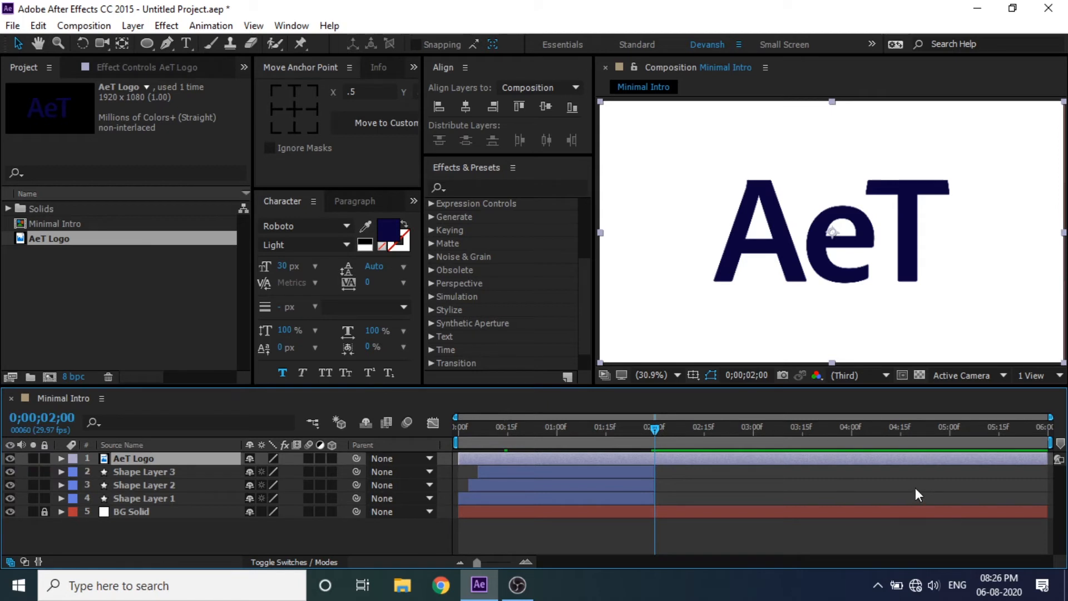
pyautogui.hotkey('alt', '[')
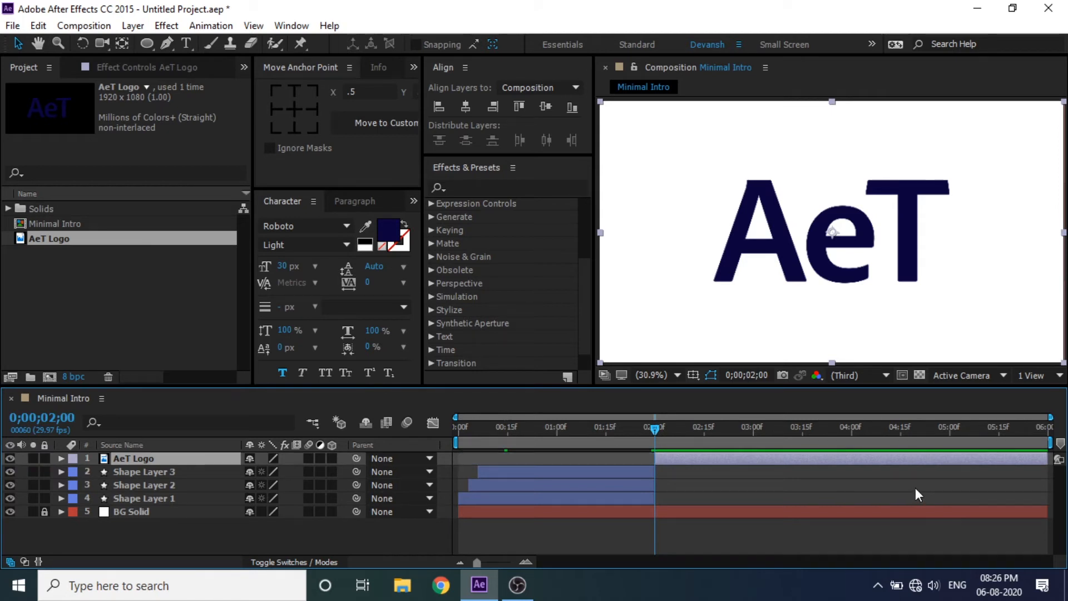
pyautogui.click(710, 485)
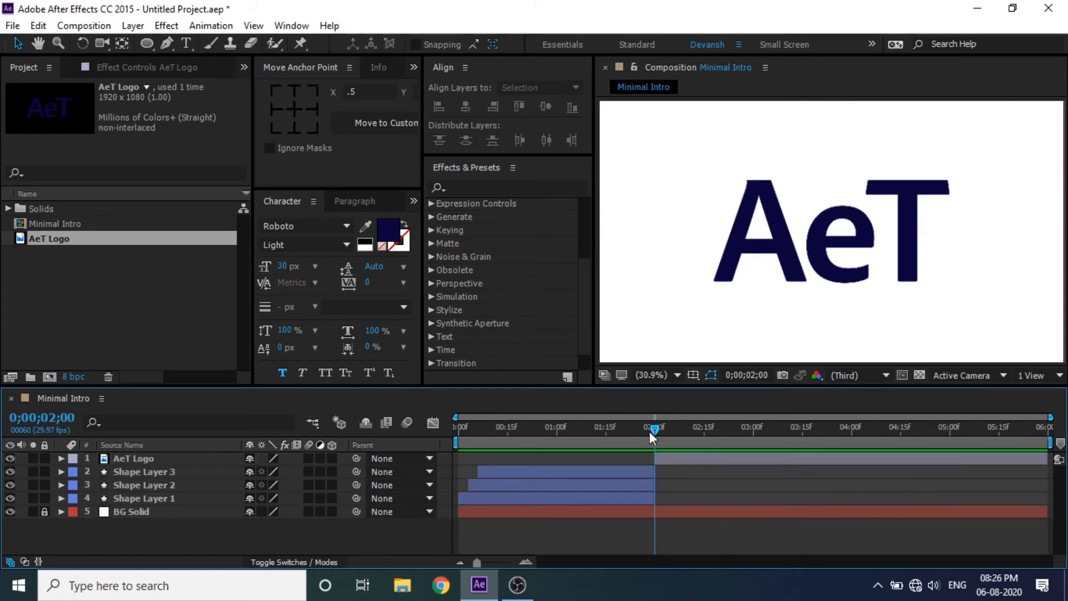
# Step: Preview the change from the merging circles to the logo from the start
pyautogui.press('Home')
pyautogui.press('space')
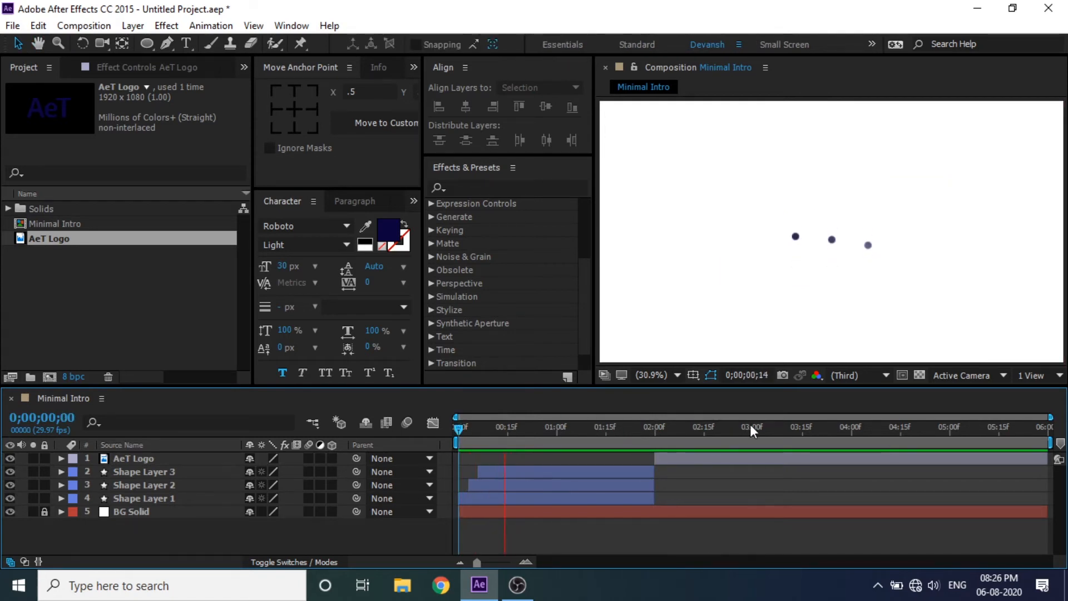
pyautogui.press('space')
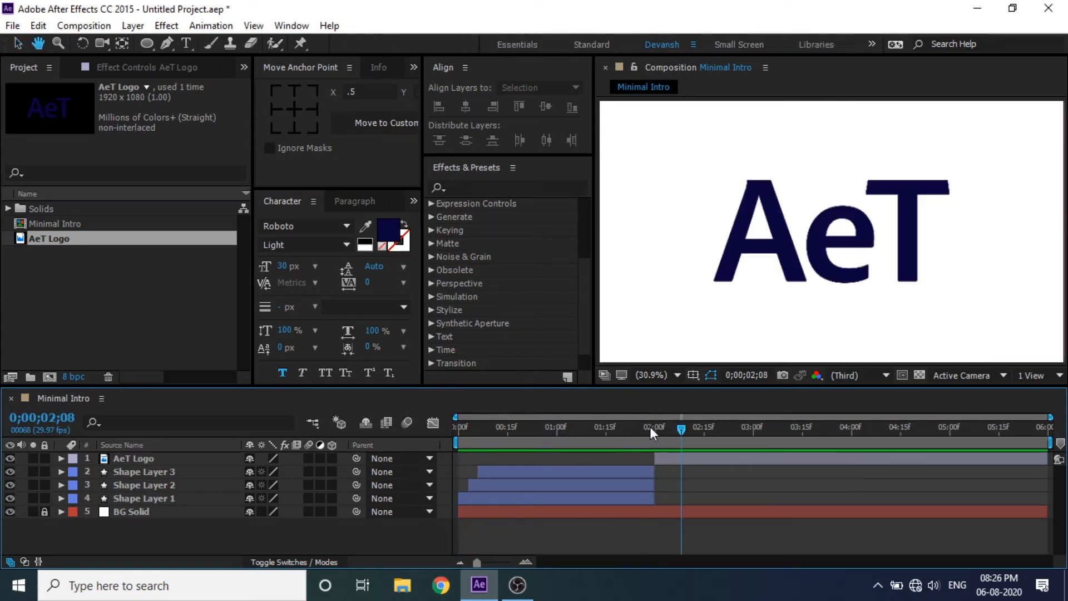
# Step: At 0;00;02;00, set the Scale of the AeT Logo layer to 35%
pyautogui.moveTo(681, 426); pyautogui.dragTo(662, 440)
pyautogui.click(703, 457)
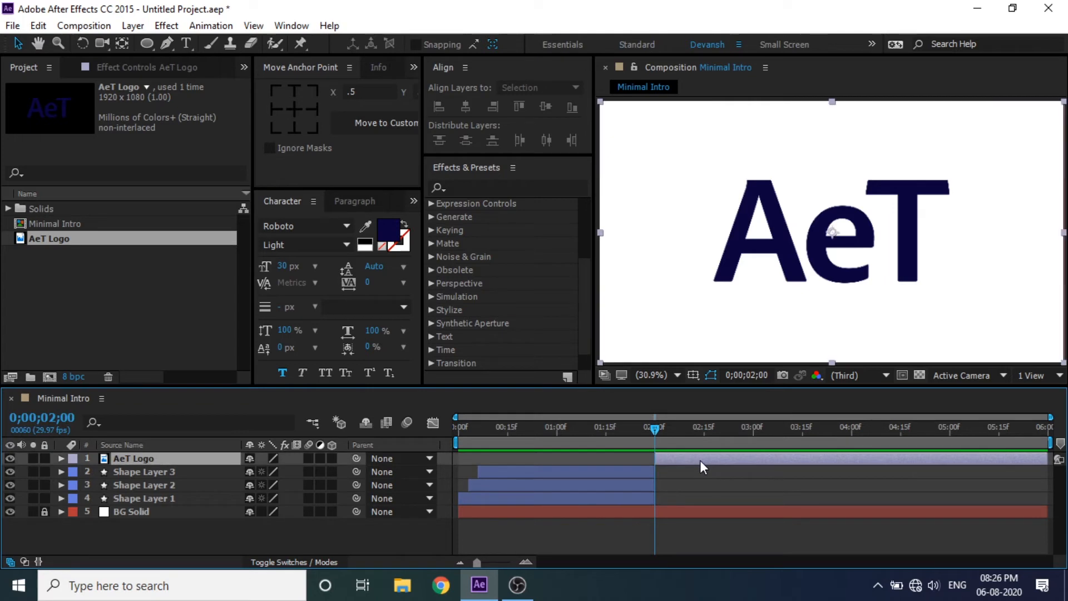
pyautogui.press('s')
pyautogui.click(296, 471)
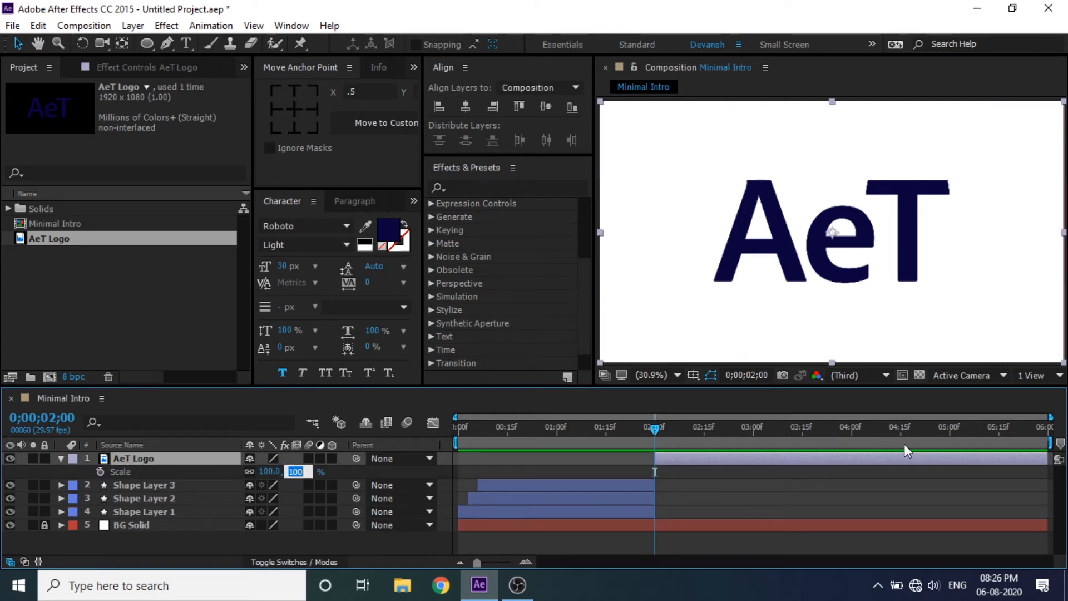
pyautogui.write('35')
pyautogui.press('Return')
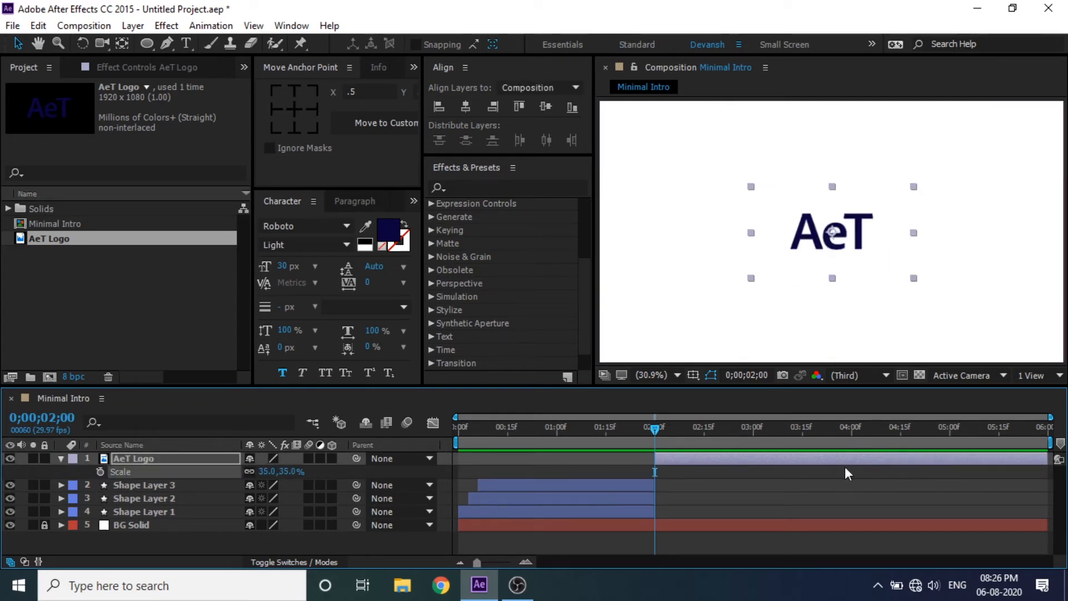
pyautogui.click(773, 487)
# Step: Pre-compose the AeT Logo layer as Logo Inside, moving all attributes into the new composition
pyautogui.click(731, 457)
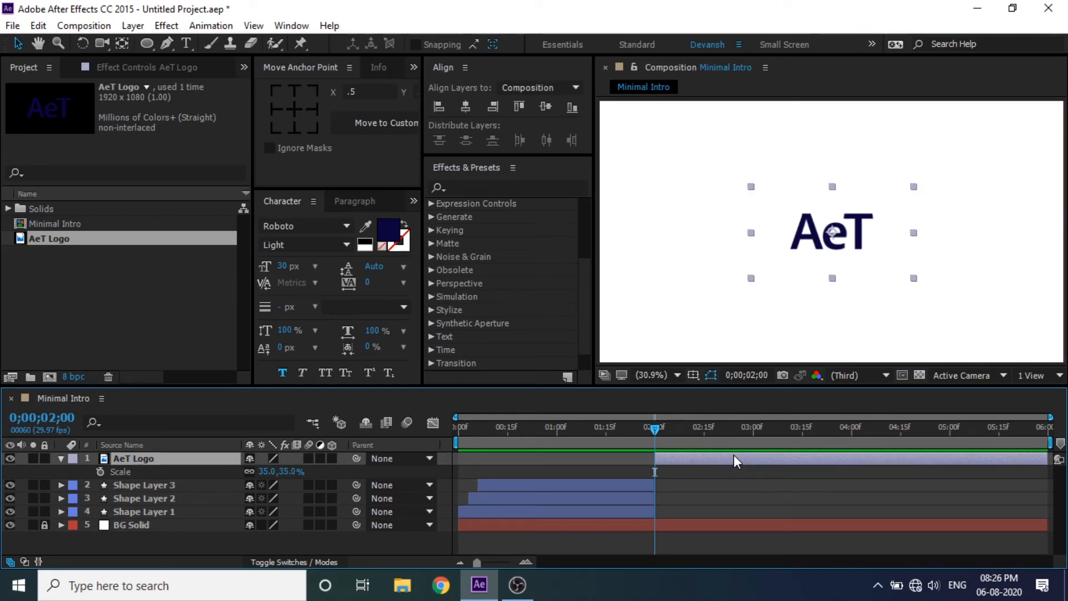
pyautogui.rightClick(719, 455)
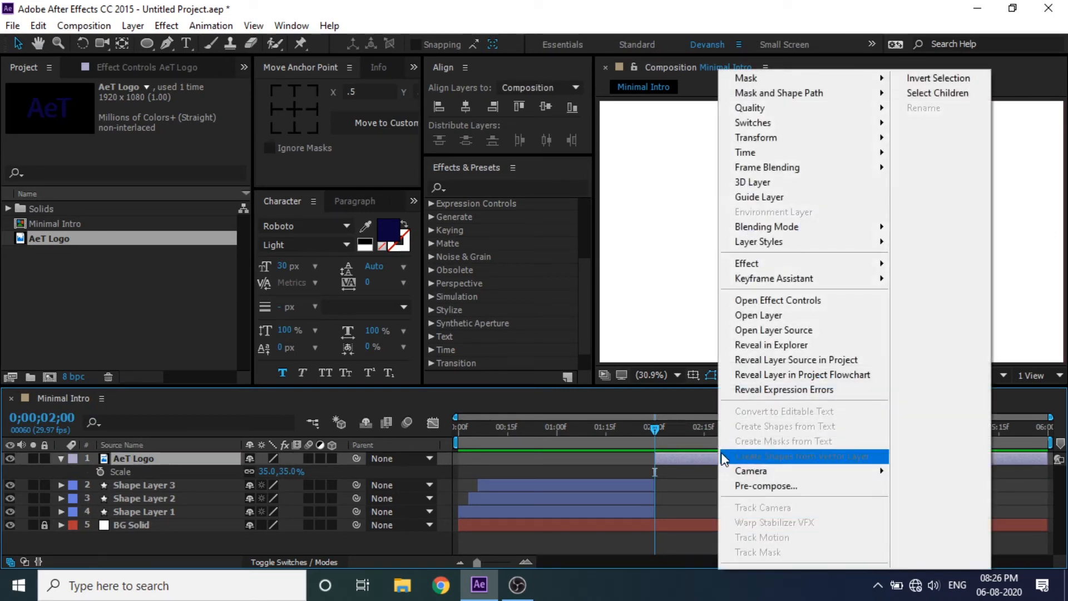
pyautogui.click(773, 484)
pyautogui.press('BackSpace')
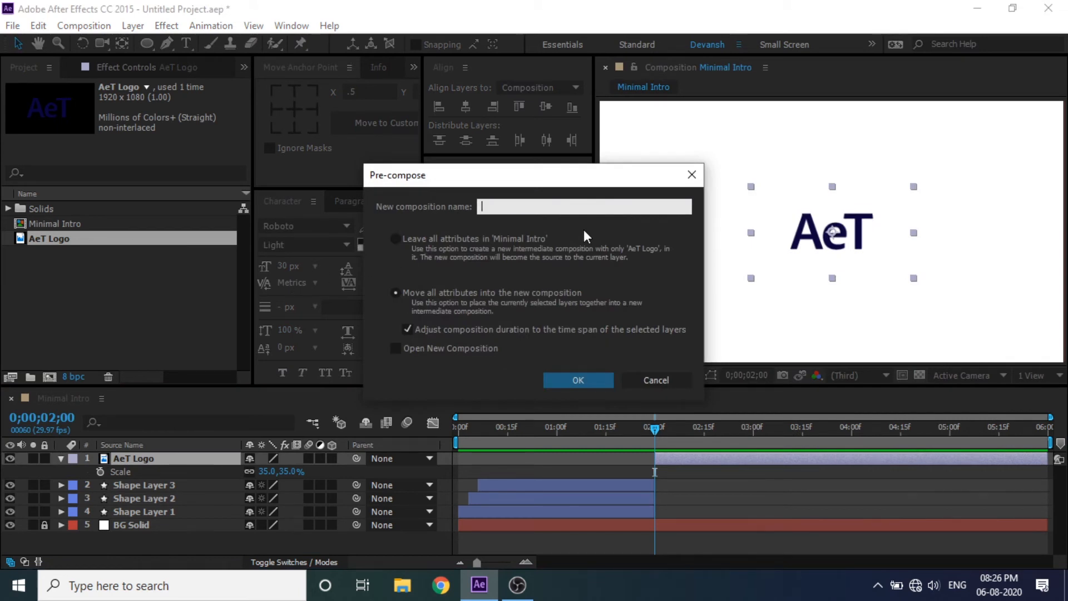
pyautogui.write('Logo Inside')
pyautogui.press('Return')
pyautogui.click(715, 545)
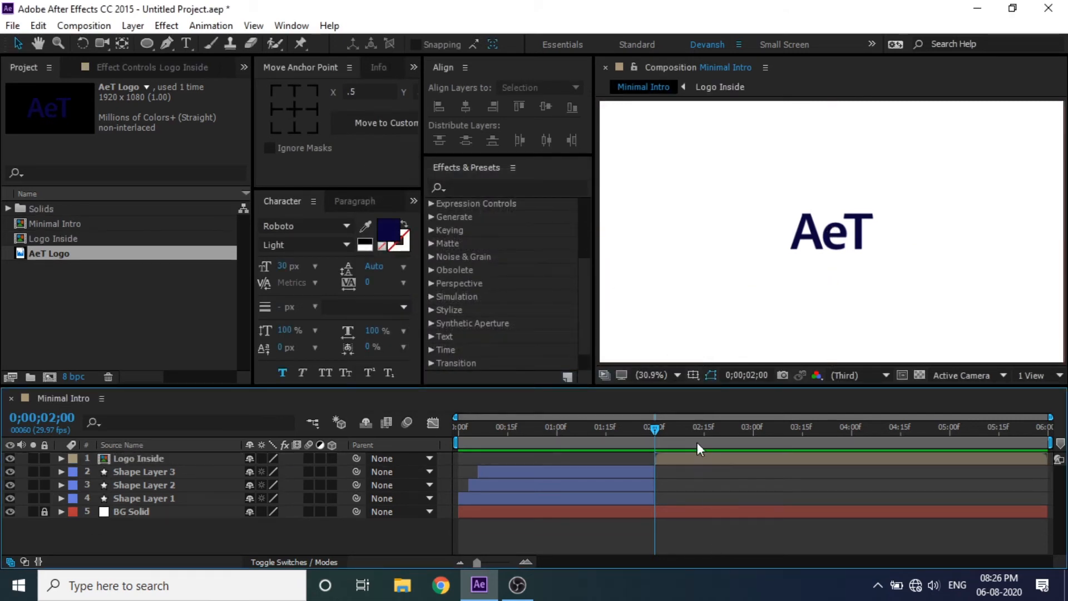
# Step: Add a Scale keyframe of 0% to the Logo Inside layer at 0;00;02;00
pyautogui.click(687, 454)
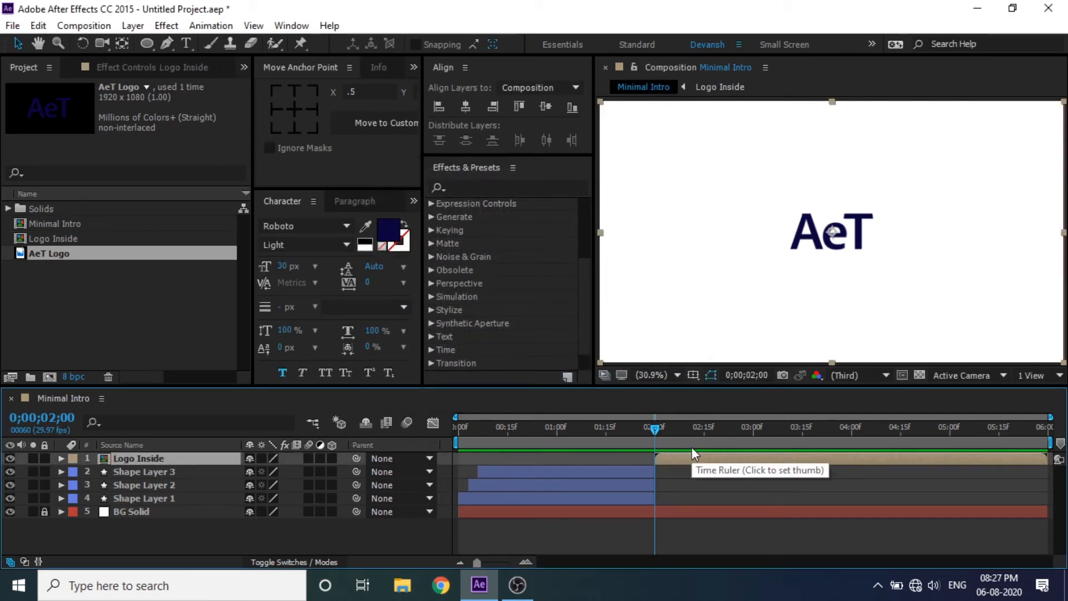
pyautogui.press('s')
pyautogui.click(101, 471)
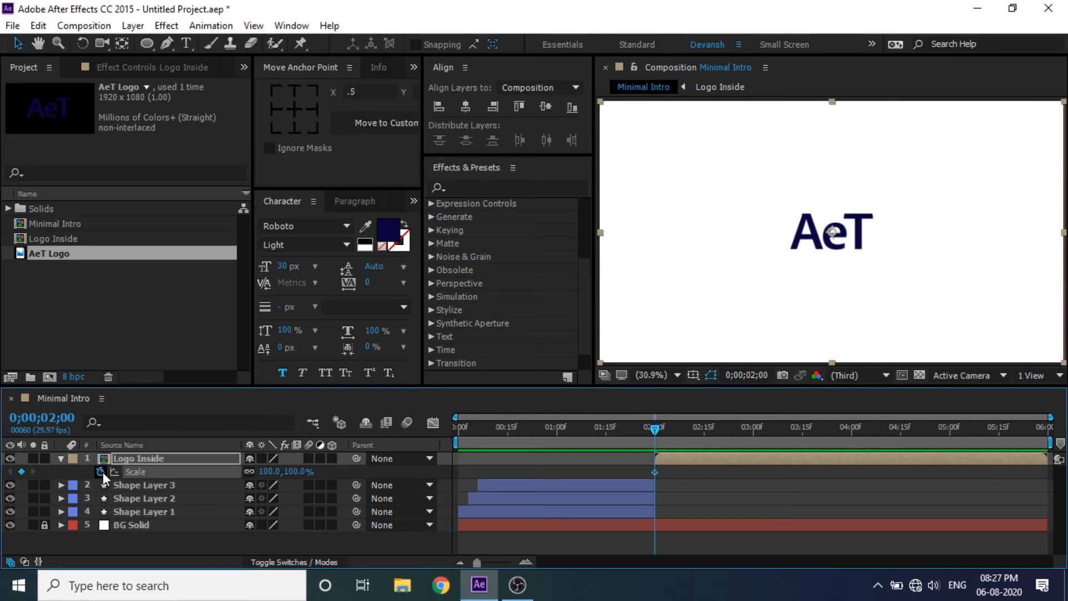
pyautogui.click(300, 471)
pyautogui.write('0')
pyautogui.press('Return')
# Step: Set the Scale of Logo Inside to 100% at 0;00;03;00 and preview the logo growing
pyautogui.moveTo(768, 429); pyautogui.dragTo(753, 438)
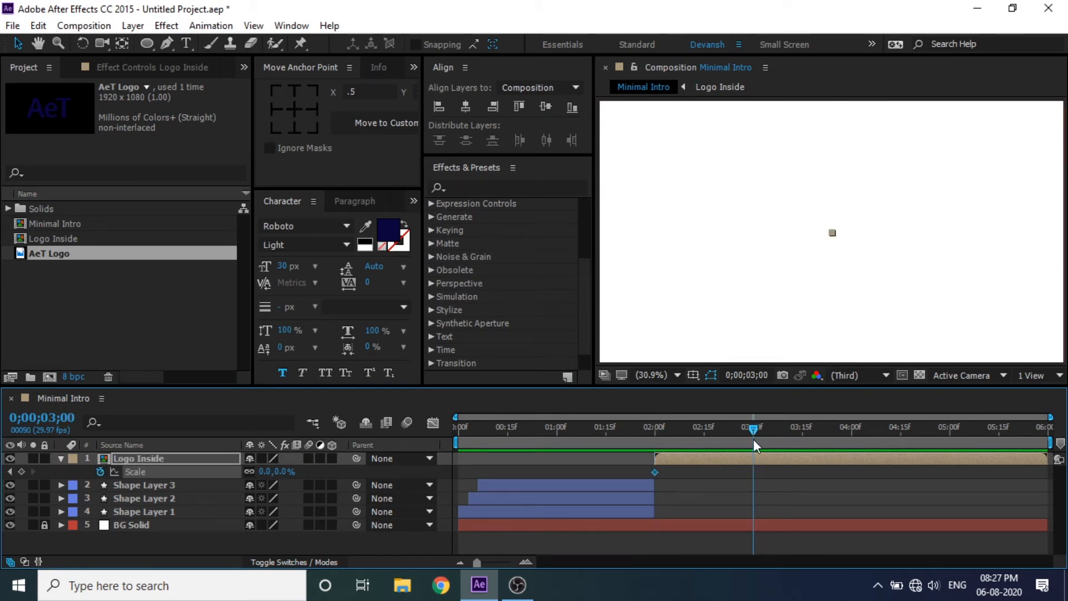
pyautogui.click(289, 471)
pyautogui.write('3;0')
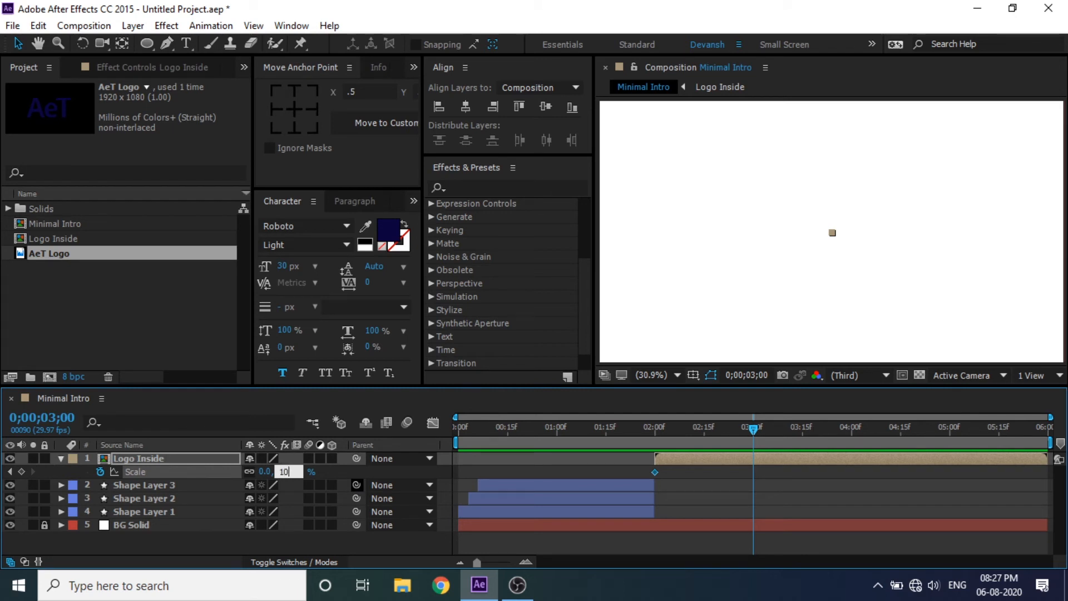
pyautogui.write('0')
pyautogui.press('Return')
pyautogui.click(699, 474)
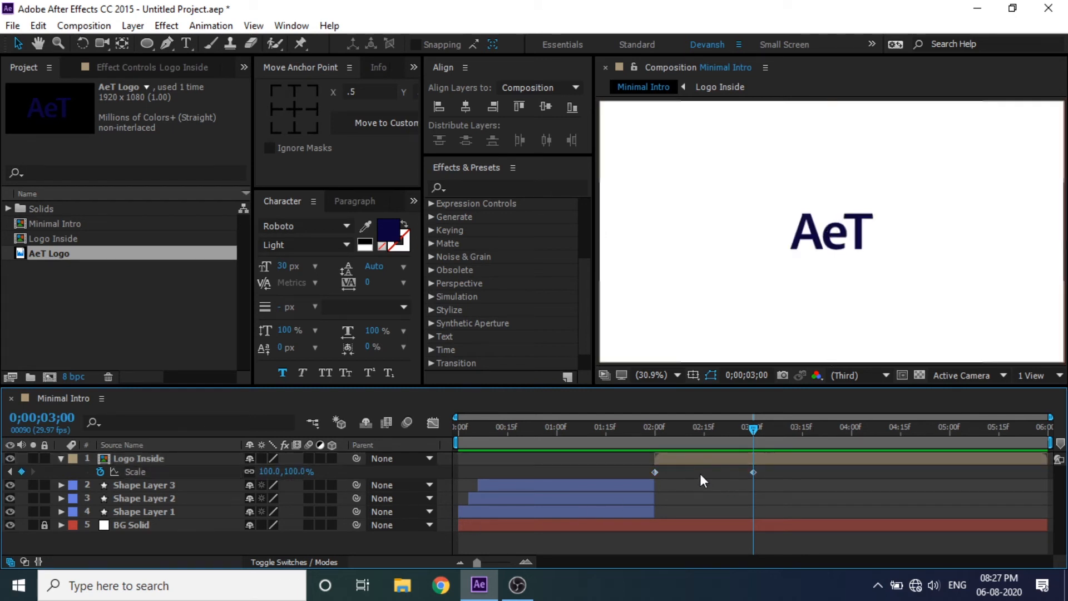
pyautogui.moveTo(752, 429); pyautogui.dragTo(634, 466)
pyautogui.press('space')
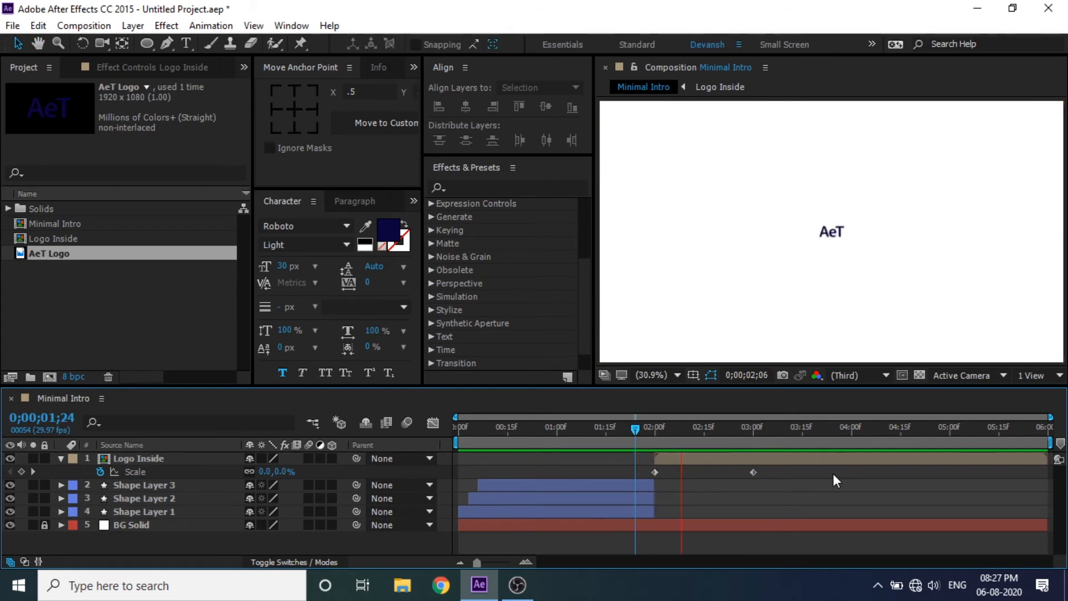
# Step: Apply Easy Ease to both Scale keyframes of Logo Inside and reshape the speed graph to peak early and slow down gradually
pyautogui.moveTo(788, 473); pyautogui.dragTo(639, 491)
pyautogui.press('F9')
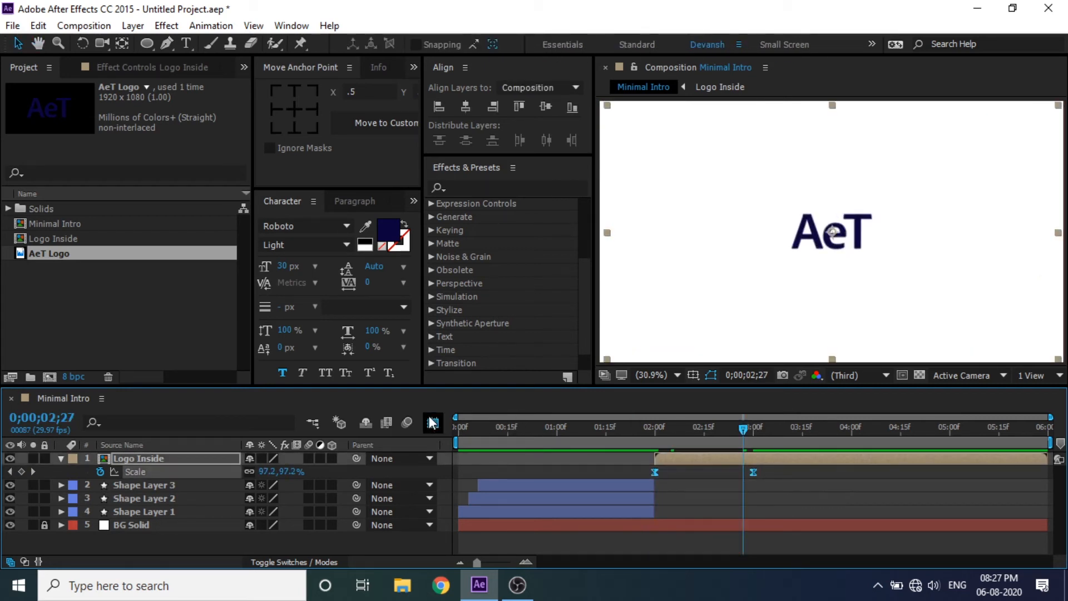
pyautogui.click(433, 423)
pyautogui.moveTo(822, 489); pyautogui.dragTo(704, 525)
pyautogui.press('pagedown')
pyautogui.press('pagedown')
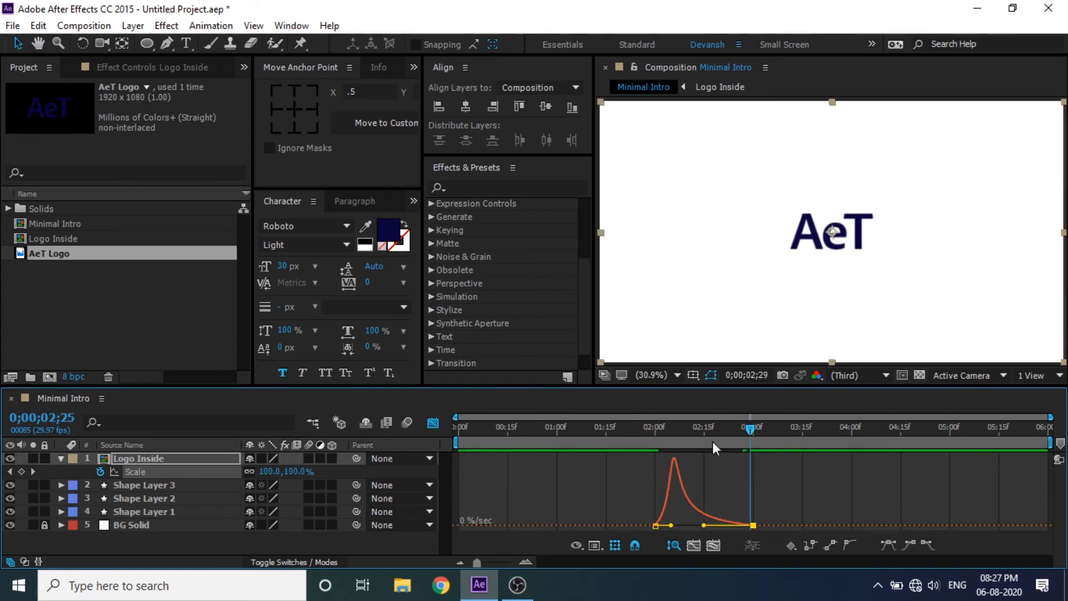
# Step: Preview the eased logo scale-up, switch back from the speed graph to the layer bars, and replay the intro from the start
pyautogui.click(605, 427)
pyautogui.press('space')
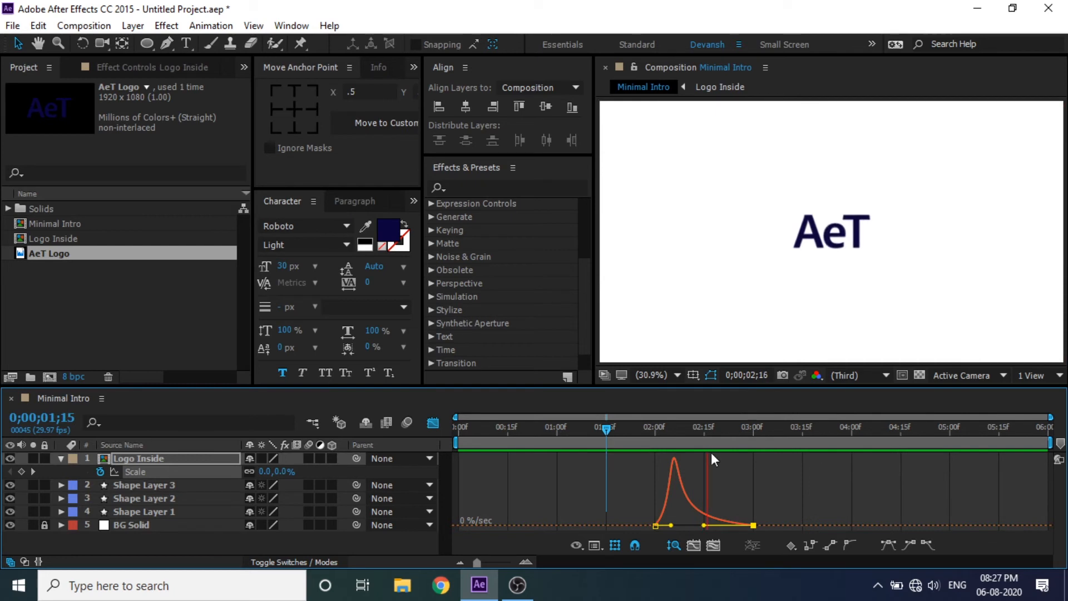
pyautogui.click(433, 423)
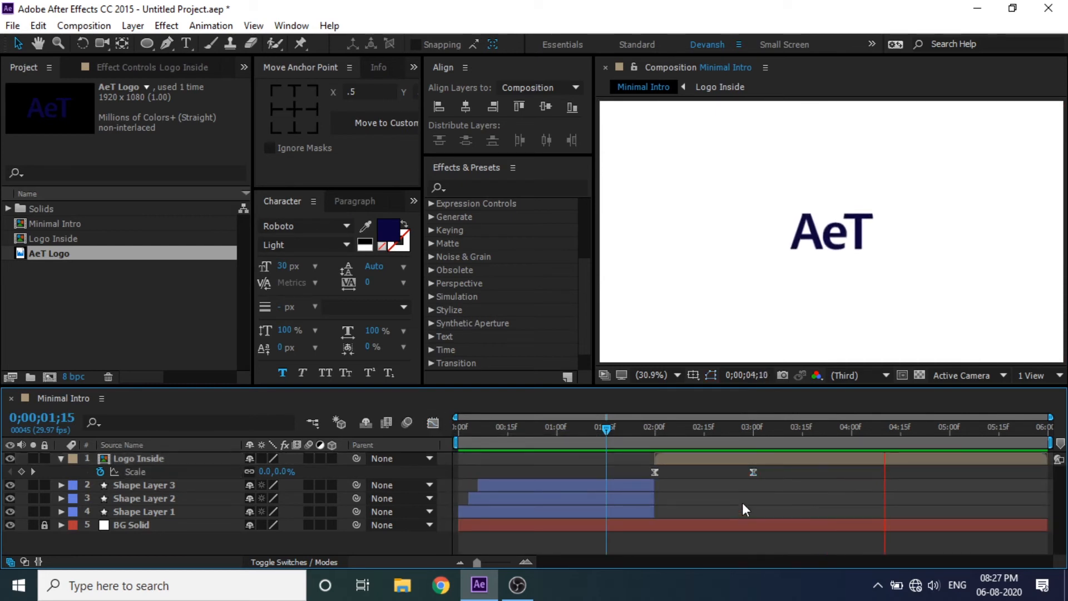
pyautogui.moveTo(779, 427); pyautogui.dragTo(457, 434)
pyautogui.press('space')
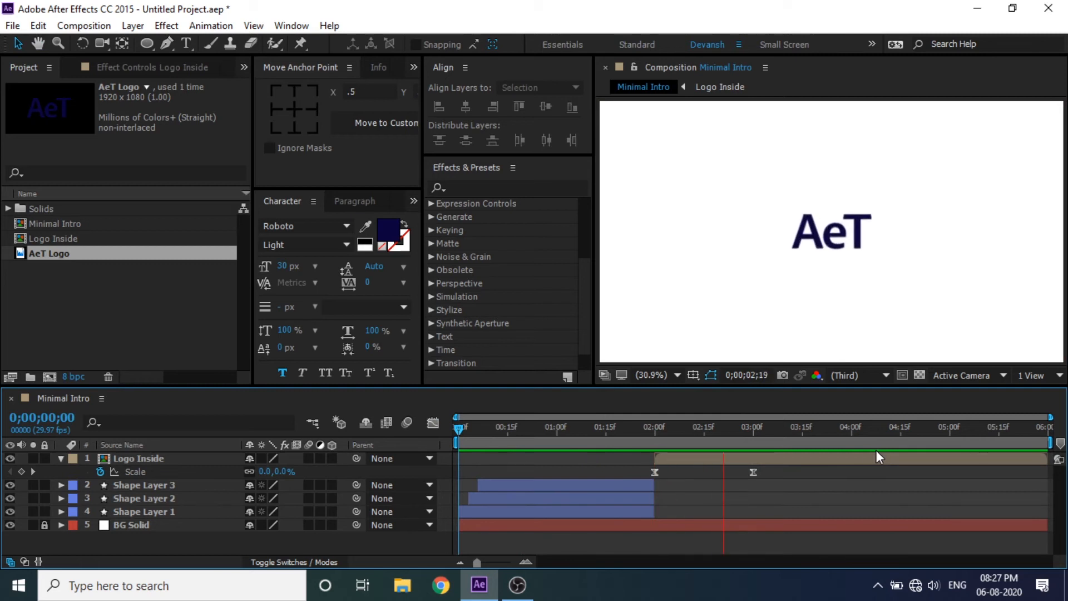
# Step: At 0;00;03;00, set up the Ellipse tool with Fill set to None and Stroke set to Solid Color
pyautogui.moveTo(819, 426); pyautogui.dragTo(750, 441)
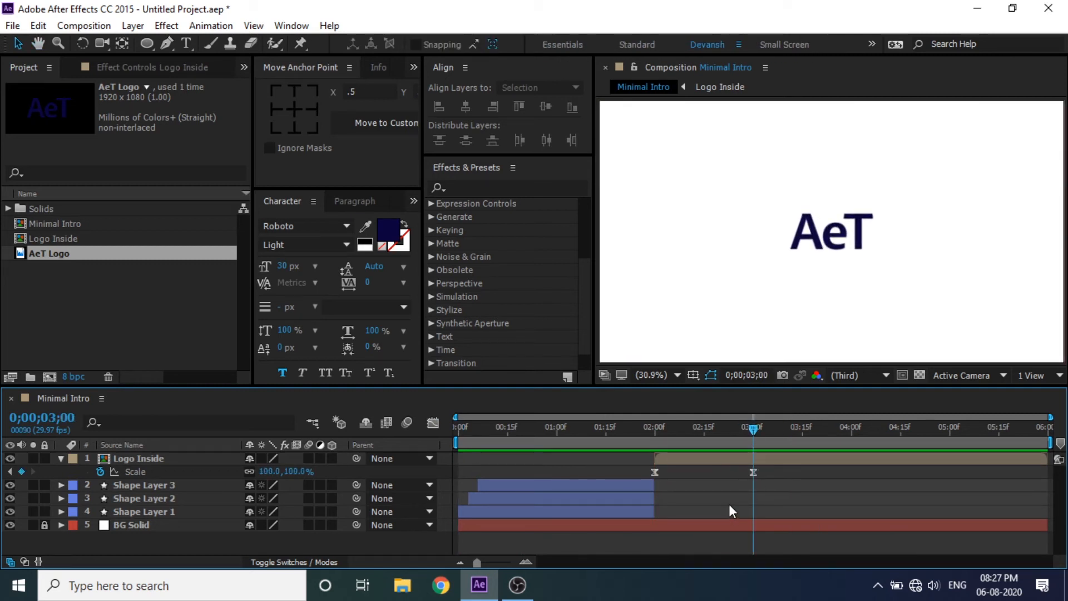
pyautogui.press('u')
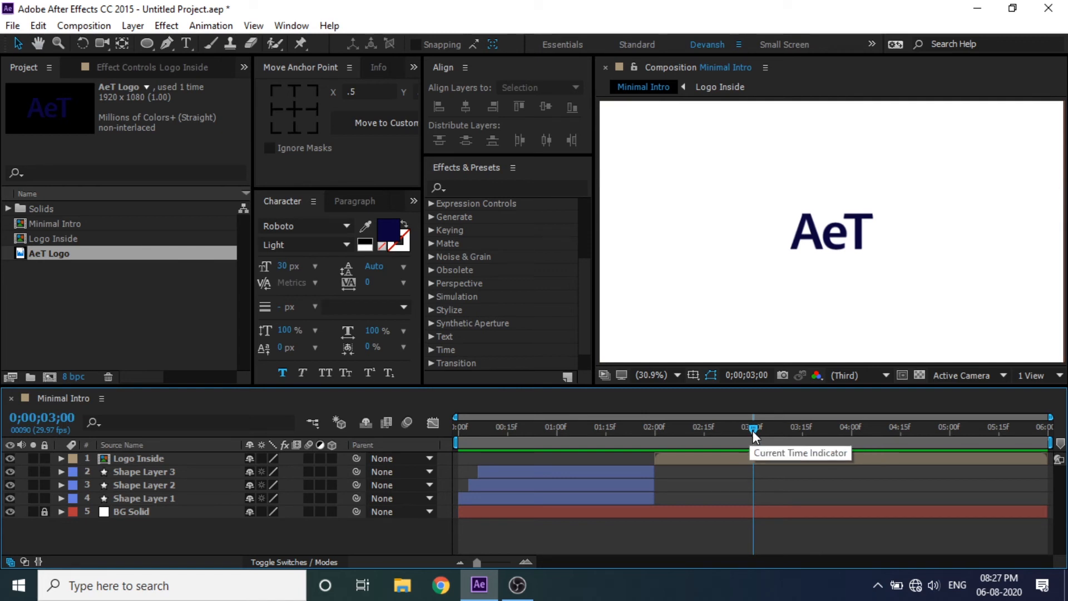
pyautogui.moveTo(145, 45); pyautogui.dragTo(220, 73)
pyautogui.click(220, 79)
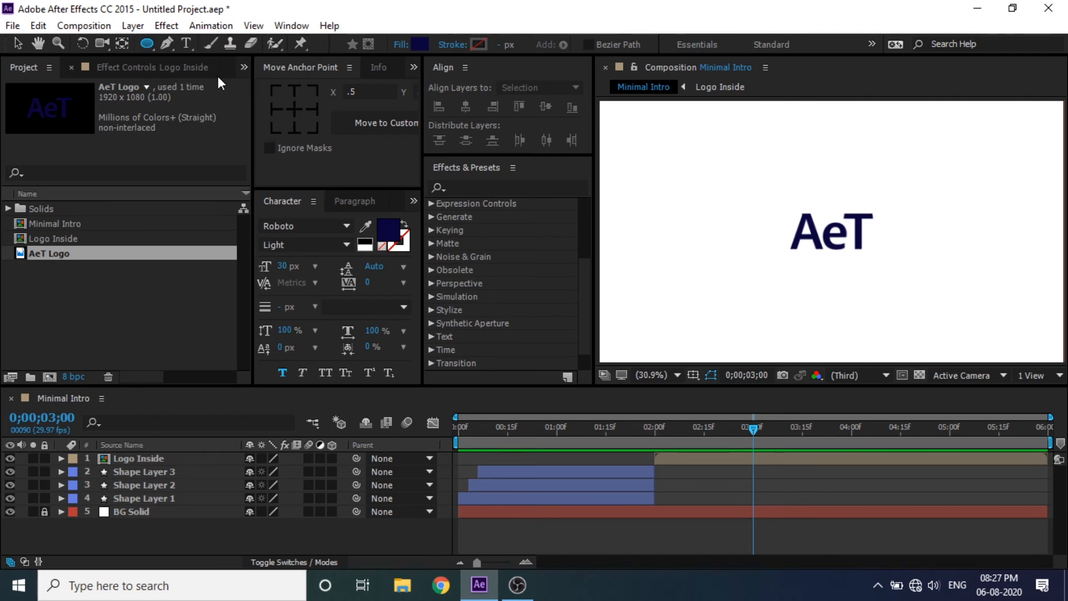
pyautogui.click(403, 45)
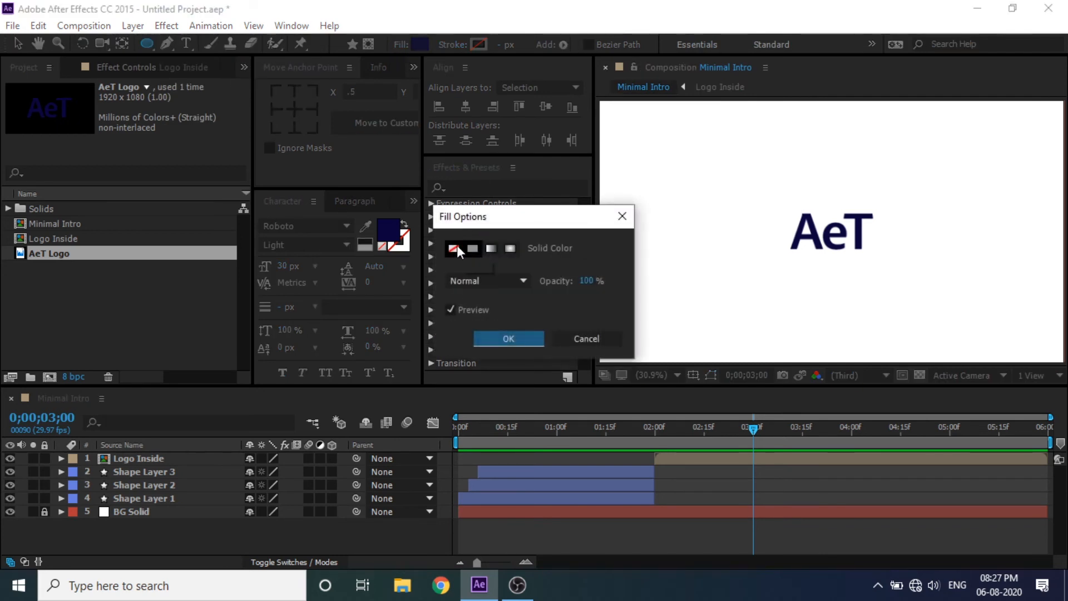
pyautogui.click(453, 249)
pyautogui.click(492, 338)
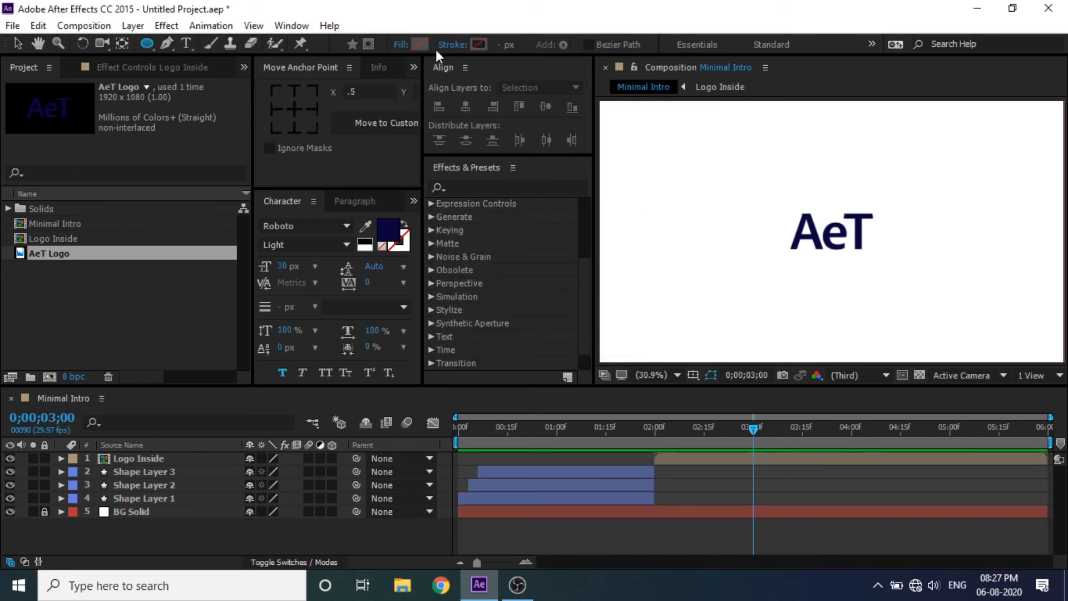
pyautogui.click(452, 45)
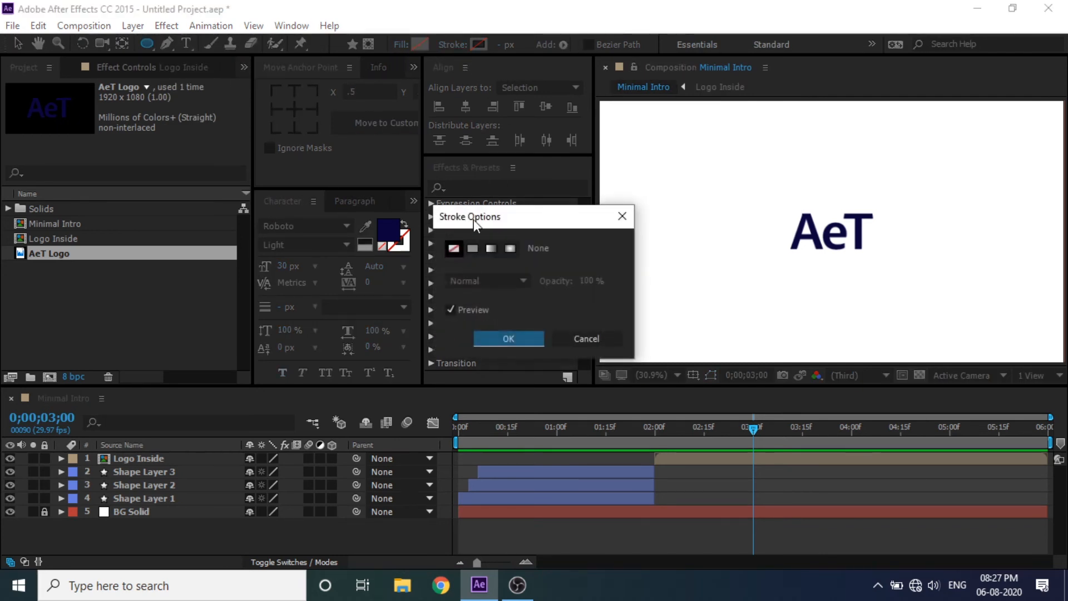
pyautogui.click(470, 249)
pyautogui.click(520, 332)
# Step: Draw an outlined circle around the AeT logo and centre it horizontally and vertically in the composition
pyautogui.moveTo(760, 194); pyautogui.dragTo(861, 297)
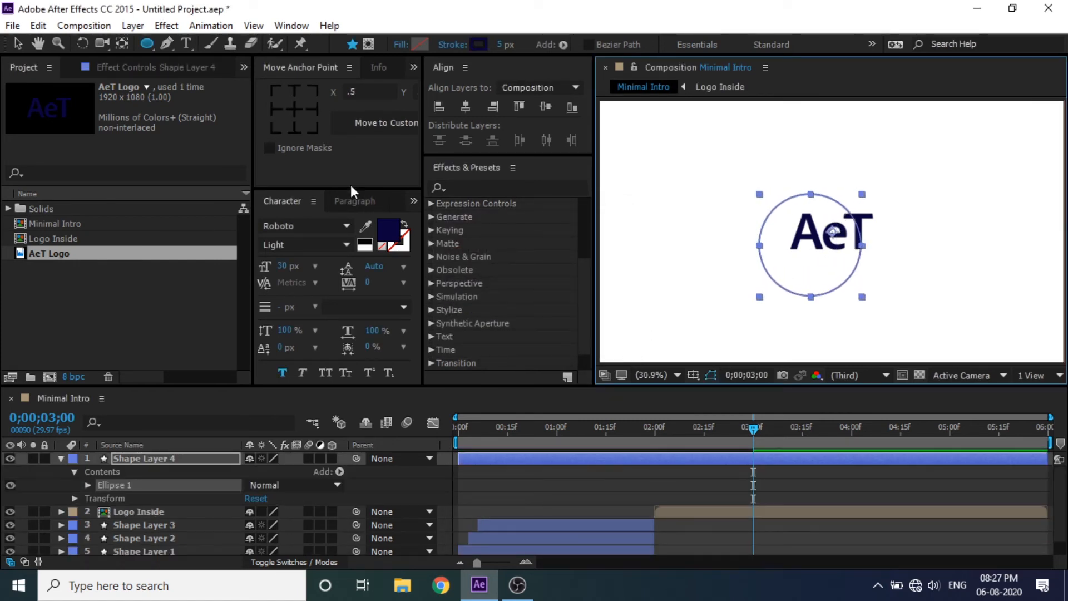
pyautogui.click(289, 109)
pyautogui.click(465, 108)
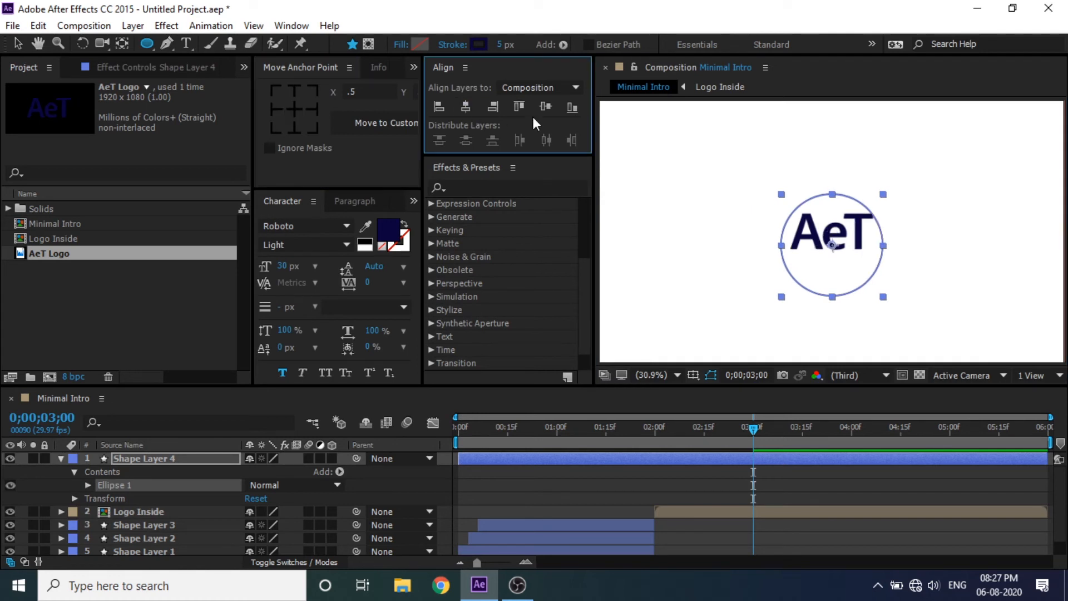
pyautogui.click(544, 111)
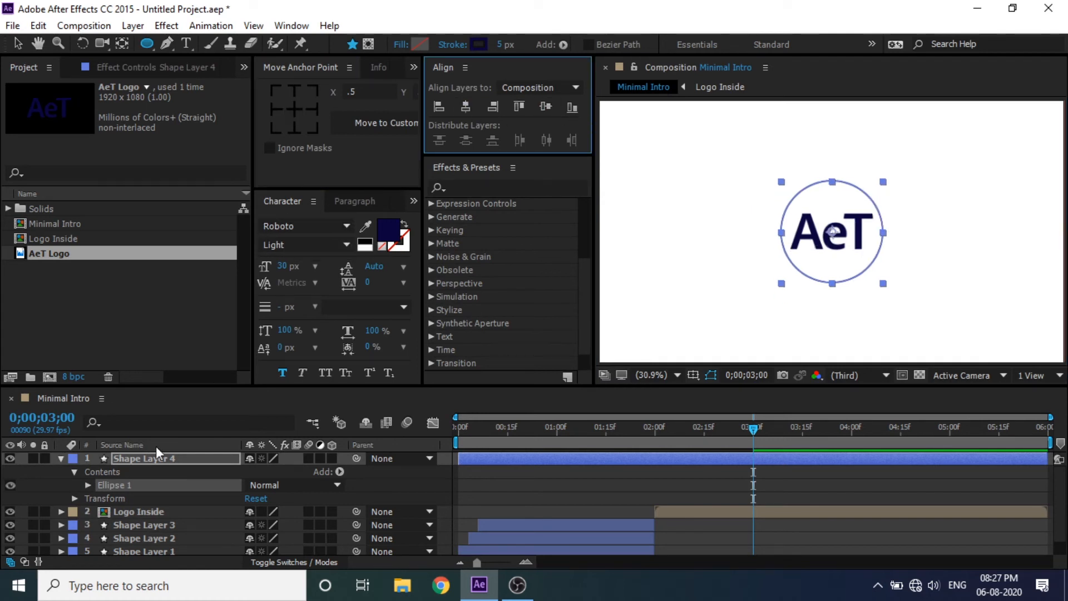
# Step: Set the Size of the outlined circle's Ellipse Path 1 to 600, 600
pyautogui.click(99, 490)
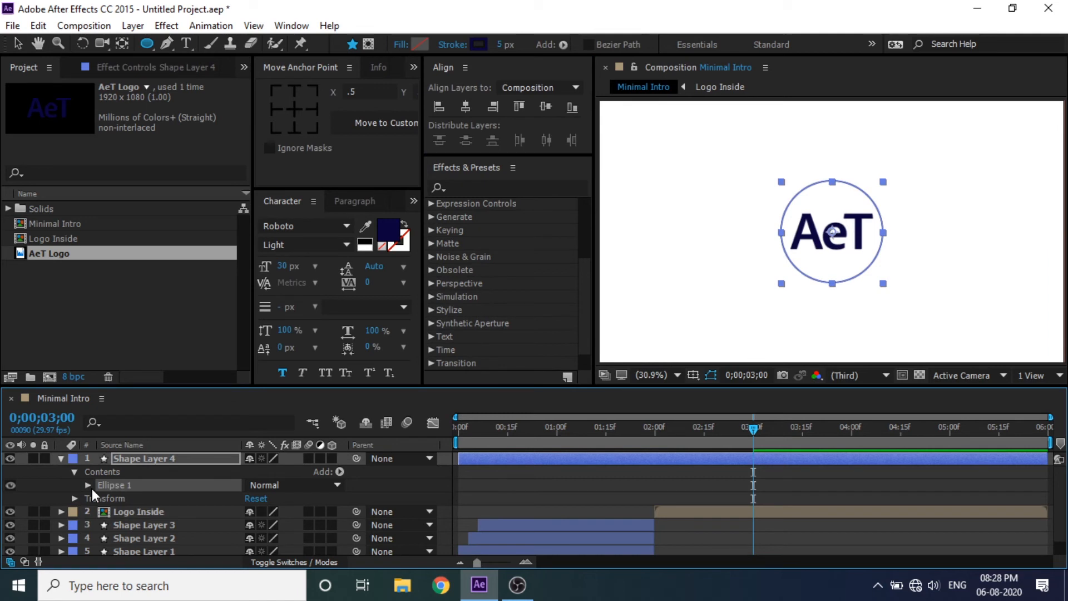
pyautogui.click(88, 485)
pyautogui.click(117, 498)
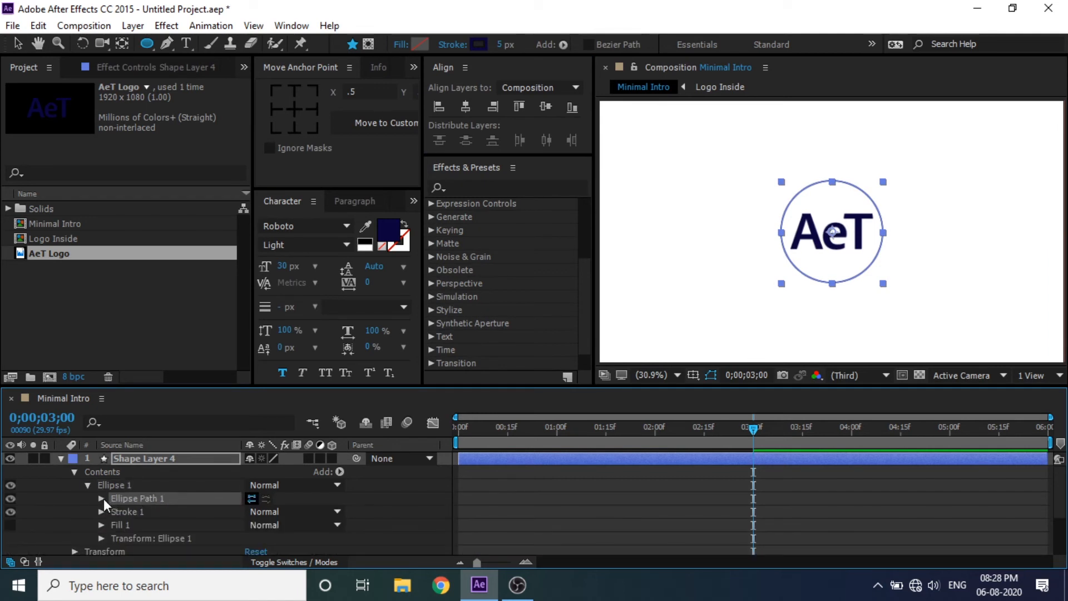
pyautogui.click(101, 498)
pyautogui.click(266, 510)
pyautogui.write('600')
pyautogui.press('Return')
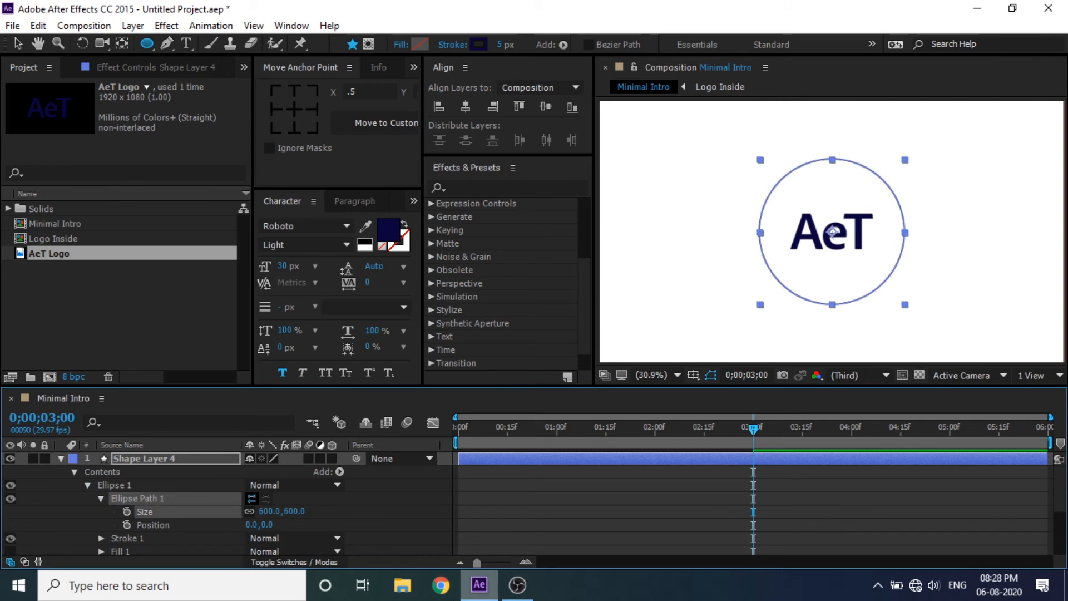
# Step: Expand the circle's Stroke 1 properties and shift its layer so that it starts at 0;00;02;00
pyautogui.scroll(-1, 139, 521)
pyautogui.click(132, 497)
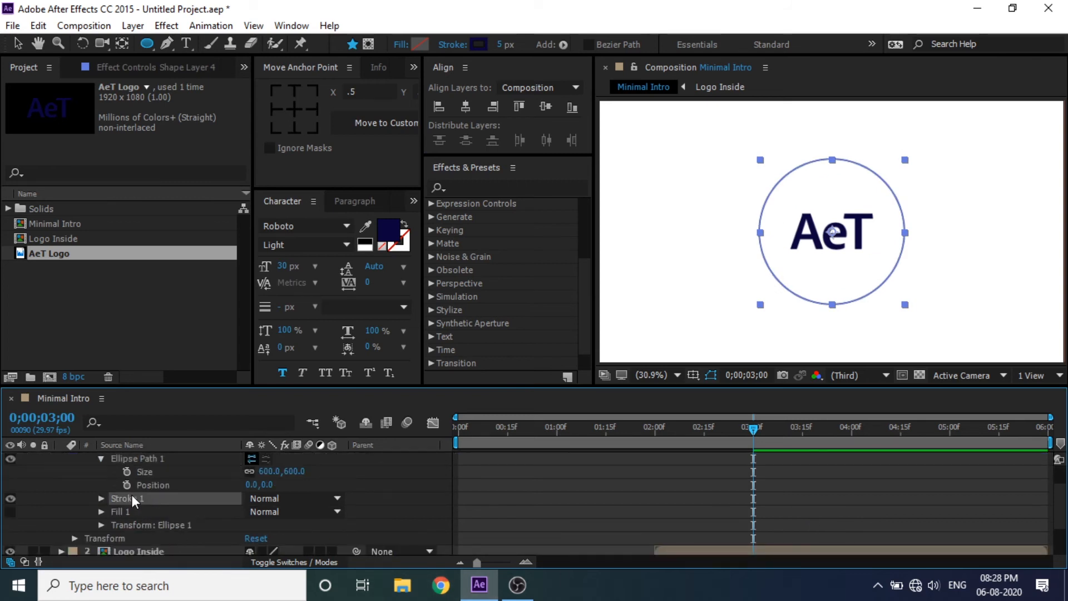
pyautogui.click(101, 498)
pyautogui.scroll(2, 755, 513)
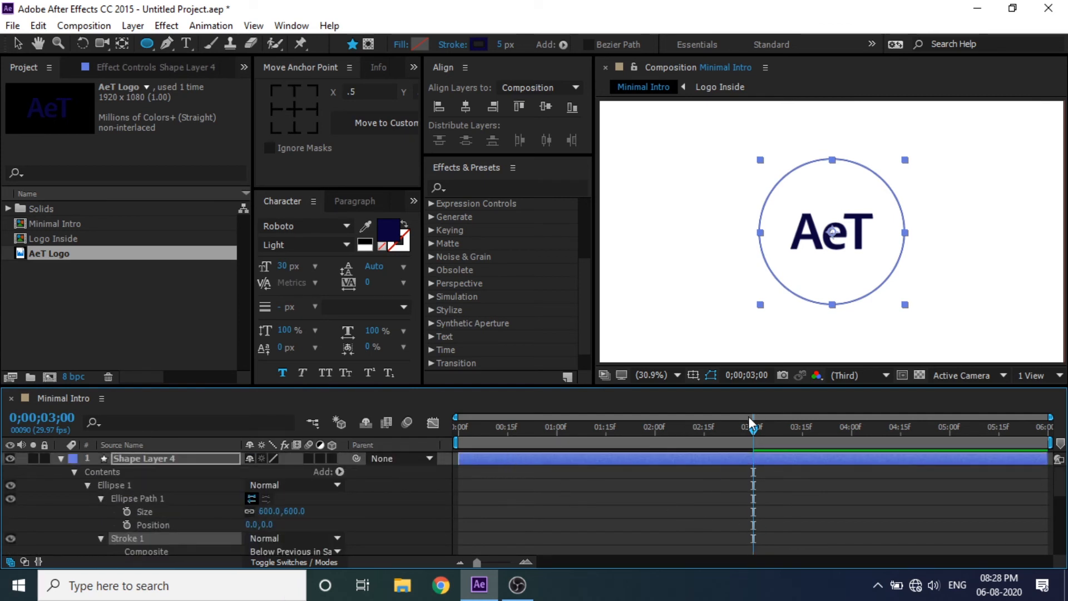
pyautogui.moveTo(748, 429); pyautogui.dragTo(658, 449)
pyautogui.moveTo(476, 459); pyautogui.dragTo(673, 462)
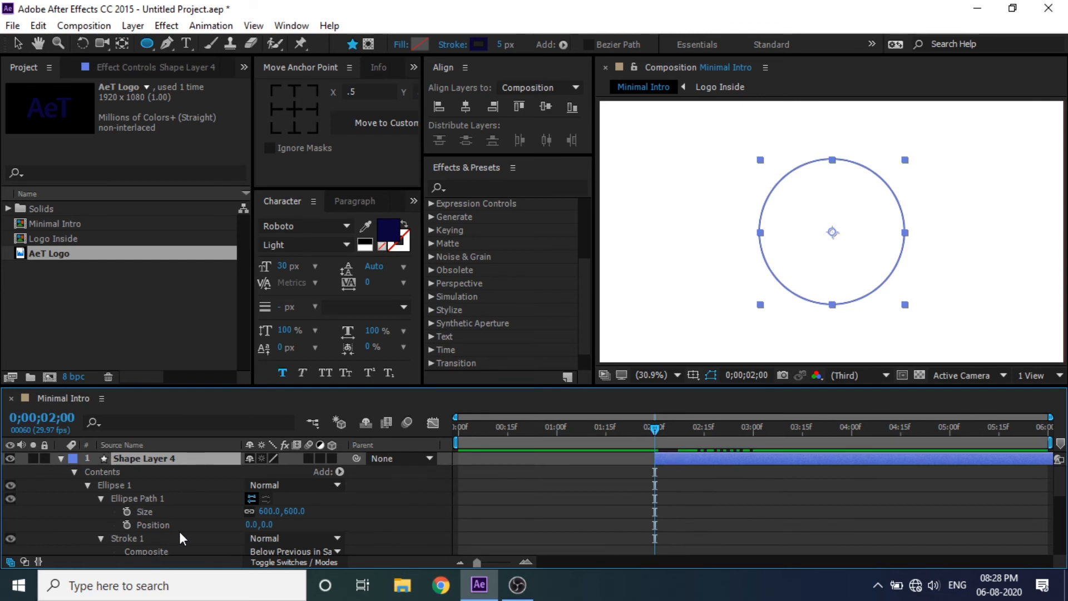
# Step: Add Stroke Width and Size keyframes to the outlined circle at 0;00;02;00 and display only its keyframed properties
pyautogui.scroll(-1, 175, 530)
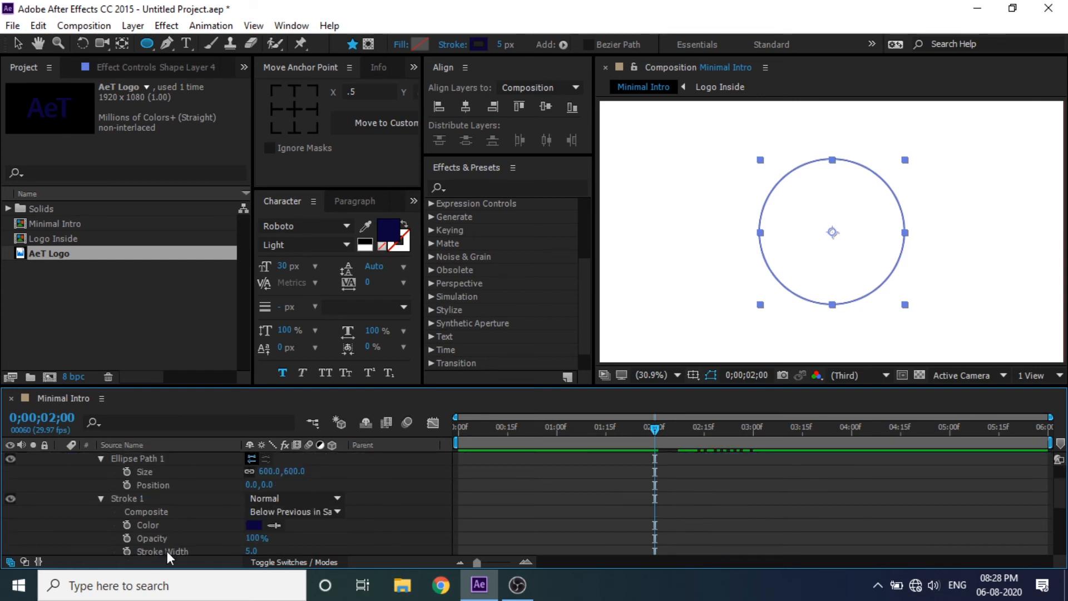
pyautogui.click(160, 550)
pyautogui.click(127, 550)
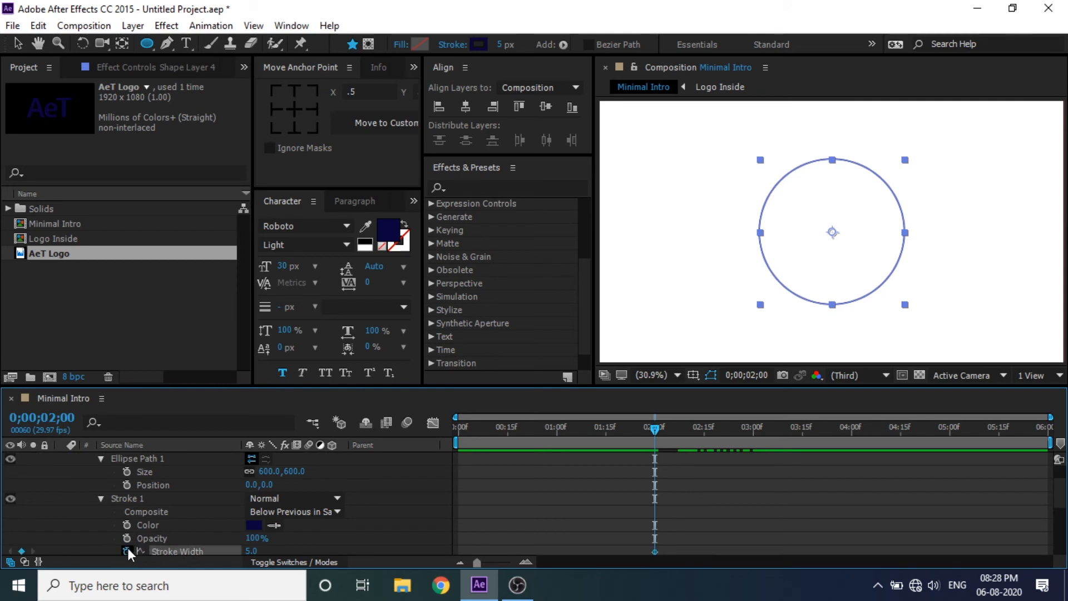
pyautogui.scroll(1, 192, 512)
pyautogui.click(146, 511)
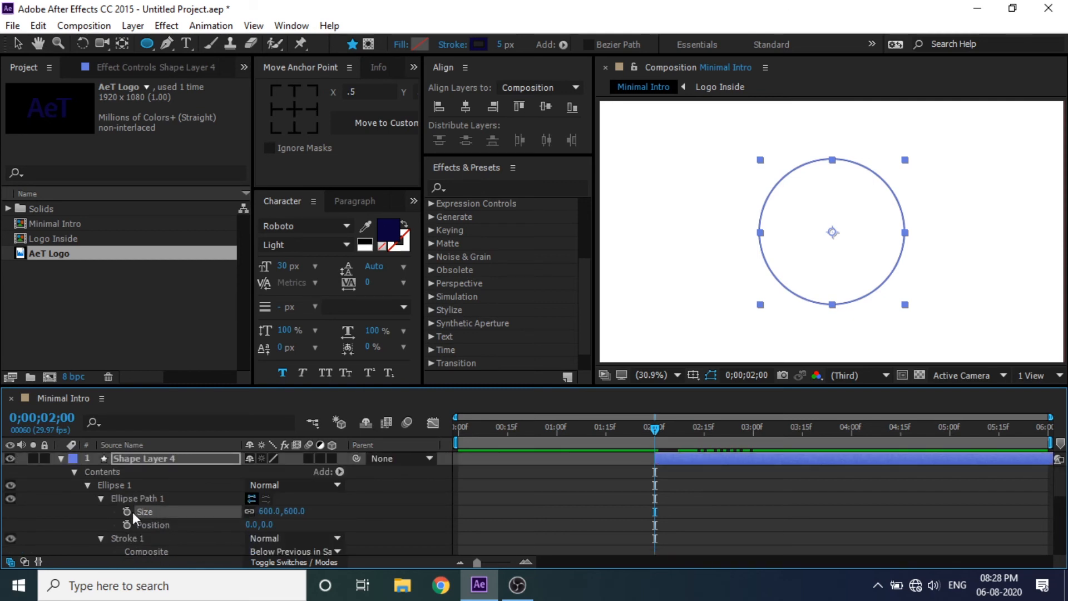
pyautogui.click(127, 511)
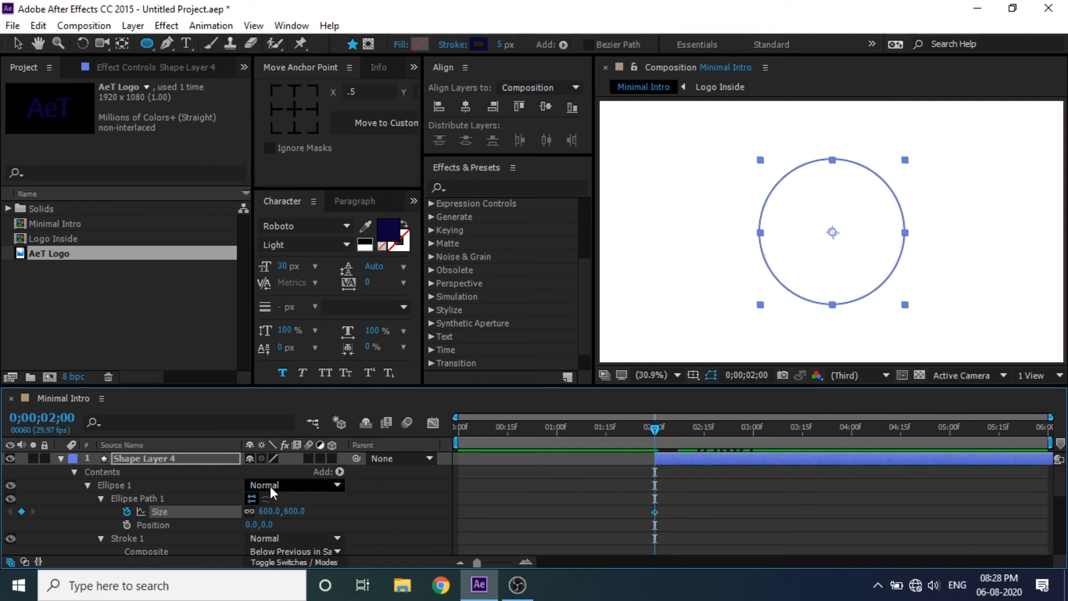
pyautogui.press('u')
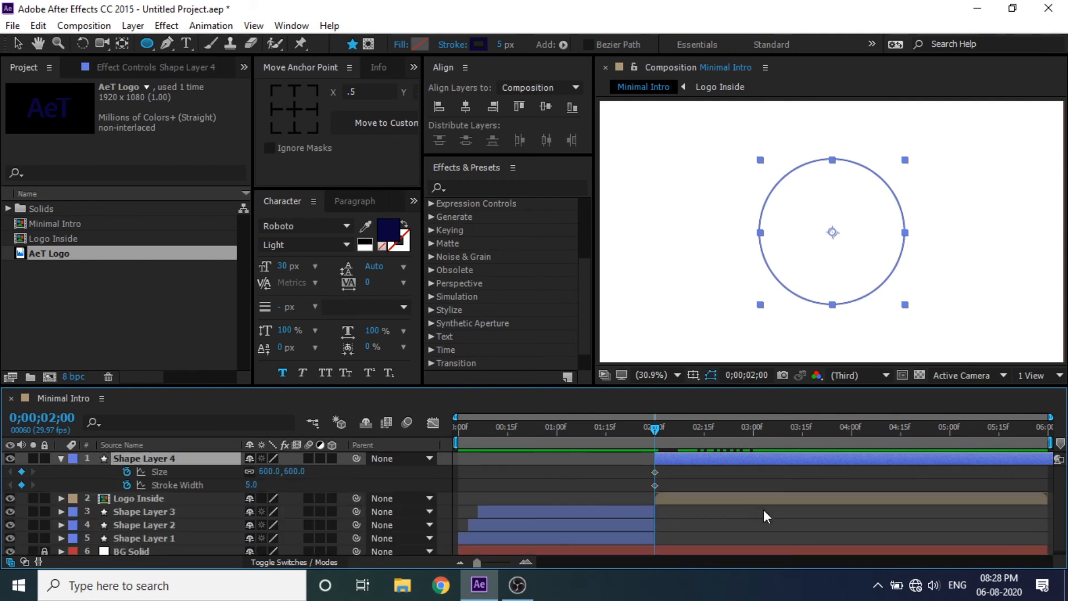
# Step: Move the outlined circle's Size and Stroke Width keyframes to 0;00;03;00 and set the Stroke Width there to 0
pyautogui.moveTo(769, 432); pyautogui.dragTo(753, 438)
pyautogui.moveTo(675, 473)
pyautogui.mouseDown()
pyautogui.moveTo(637, 492)
pyautogui.moveTo(753, 492)
pyautogui.mouseUp()
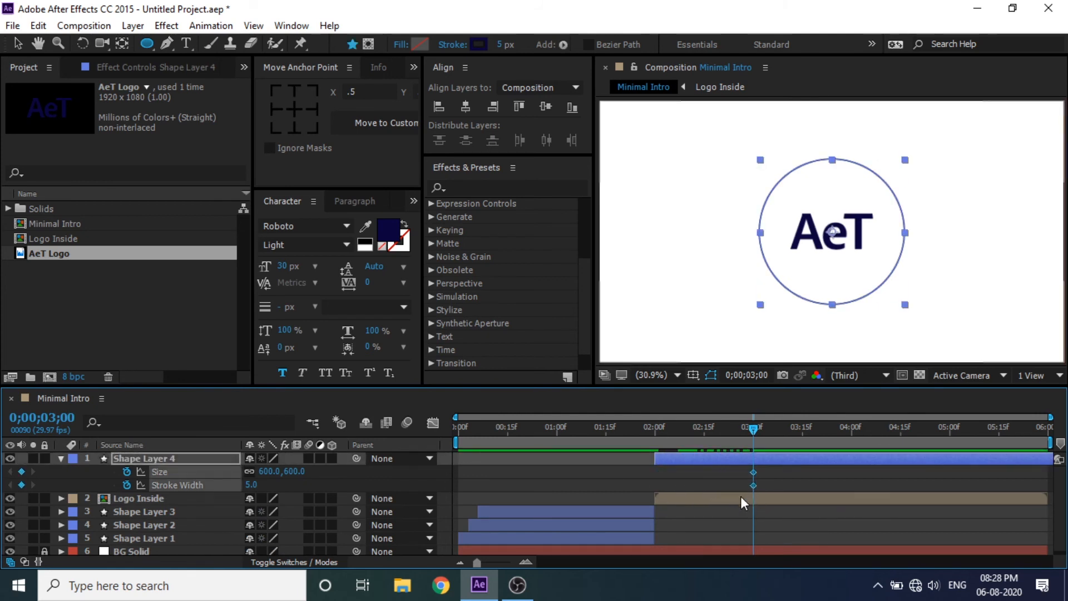
pyautogui.click(780, 479)
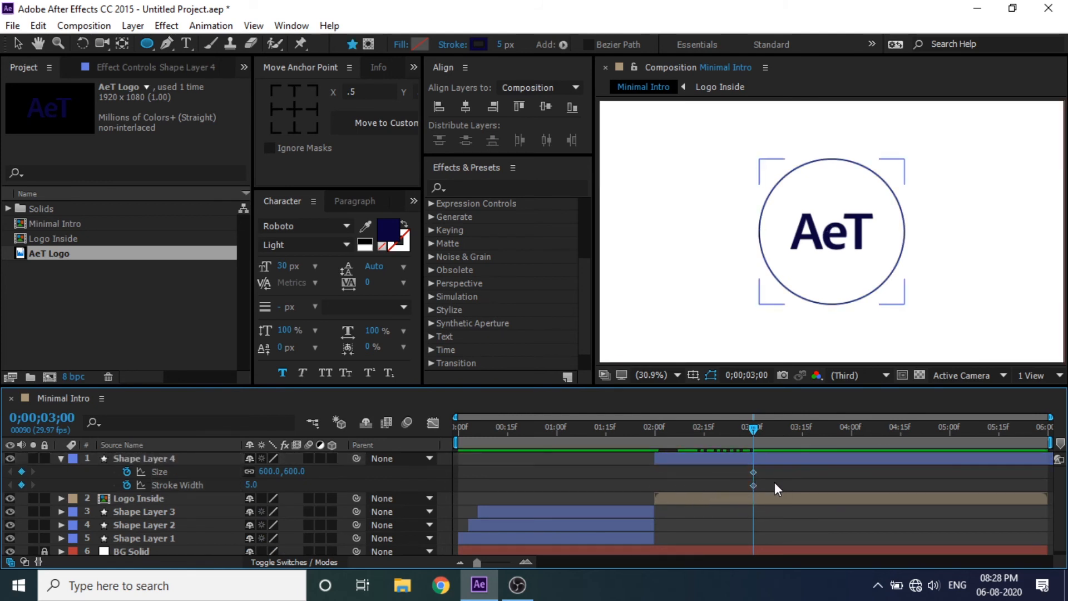
pyautogui.click(250, 484)
pyautogui.write('0')
pyautogui.press('Return')
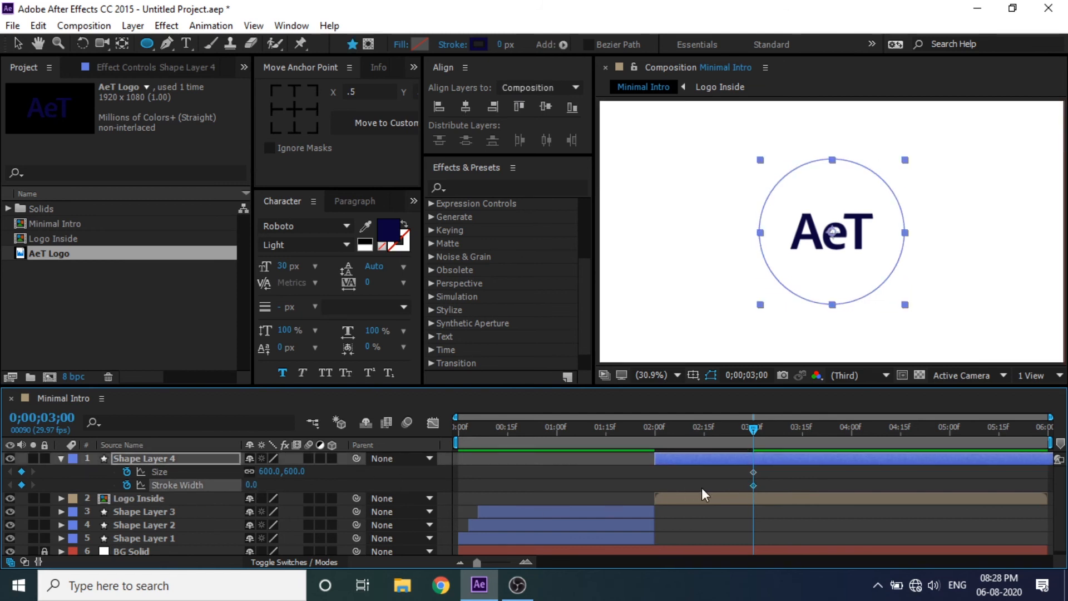
# Step: Keyframe the outlined circle's Size at 0, 0 at 0;00;02;00
pyautogui.moveTo(756, 427); pyautogui.dragTo(660, 458)
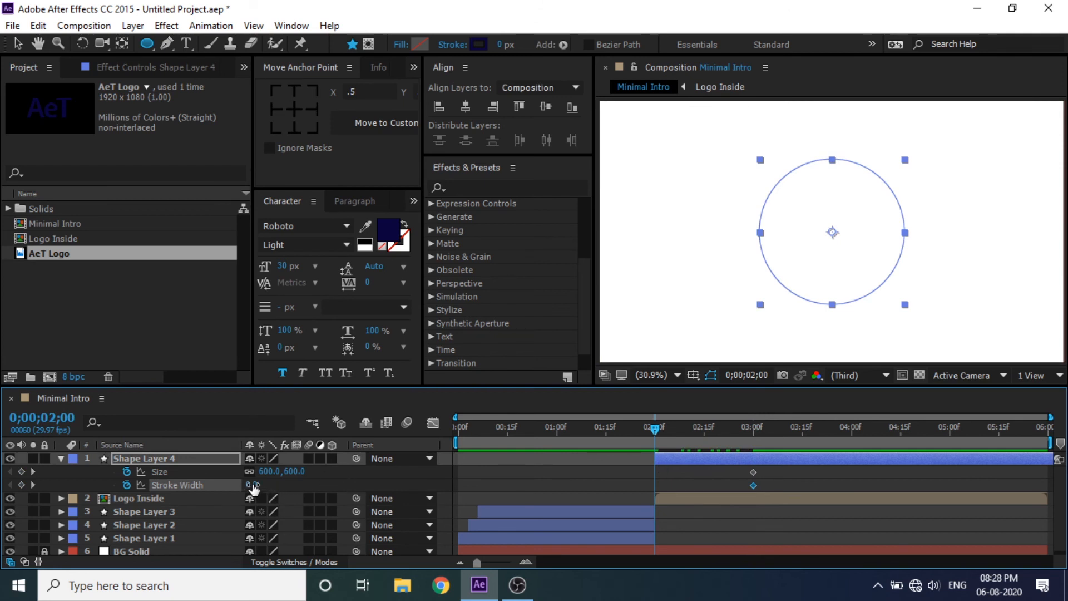
pyautogui.click(269, 471)
pyautogui.write('0')
pyautogui.press('Return')
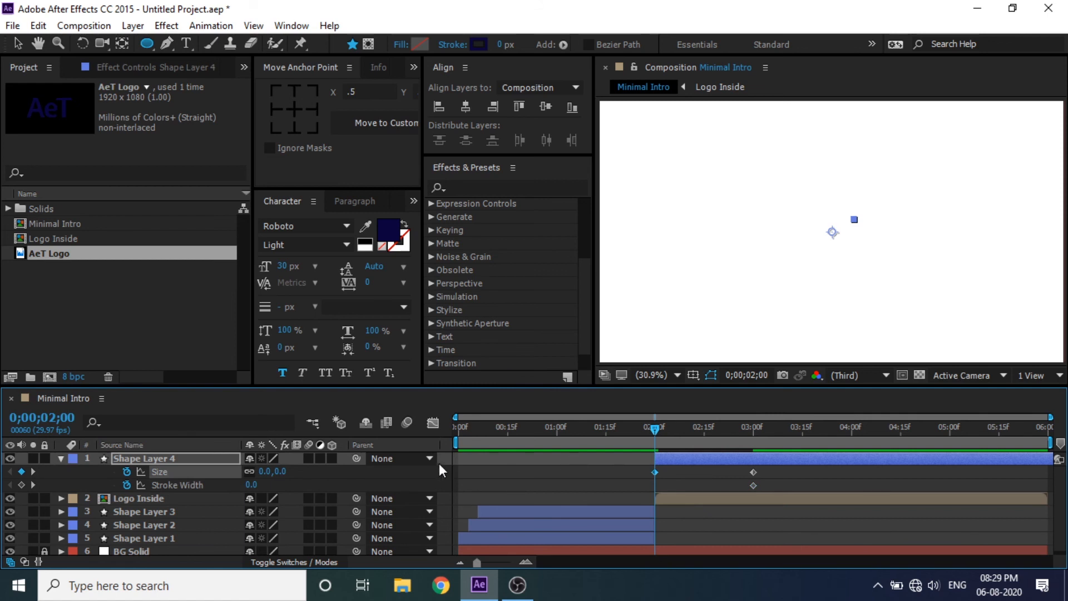
# Step: Keyframe the outlined circle's Stroke Width at 50 at 0;00;02;00 and preview the animation
pyautogui.click(251, 484)
pyautogui.write('600')
pyautogui.press('BackSpace')
pyautogui.press('BackSpace')
pyautogui.write('50')
pyautogui.press('Return')
pyautogui.click(683, 481)
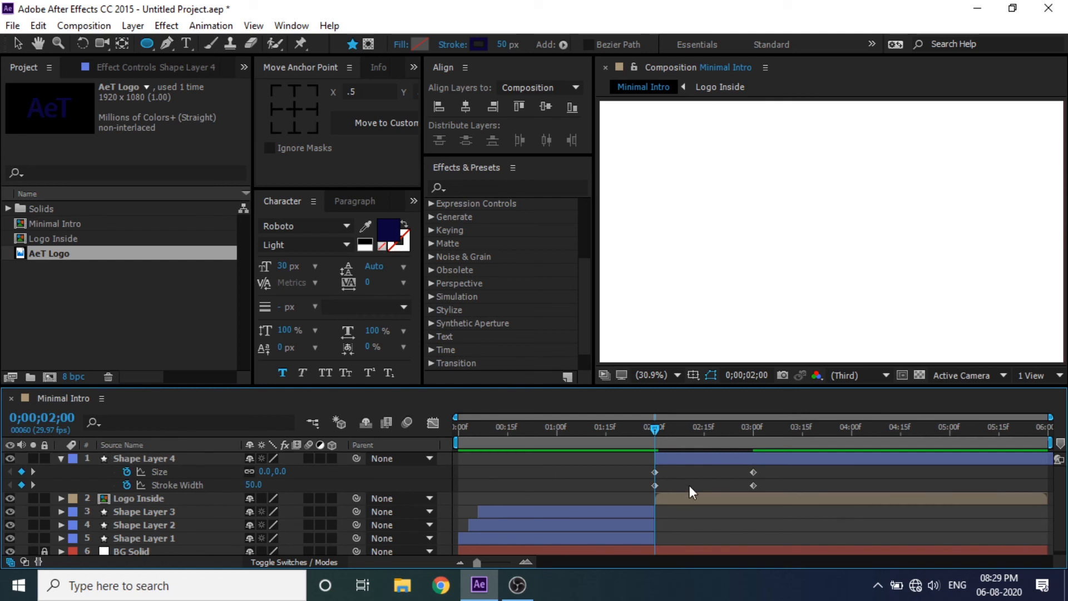
pyautogui.press('space')
pyautogui.press('space')
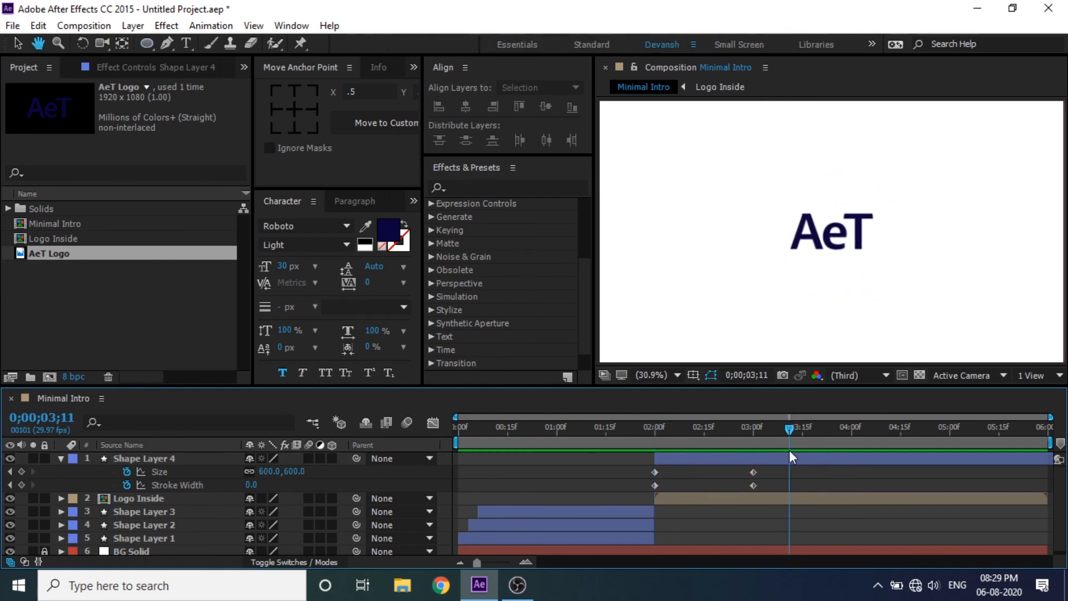
# Step: Apply Easy Ease to the circle's Size keyframes, reshape their speed graph to peak early with a long slowdown, and preview it
pyautogui.moveTo(778, 466); pyautogui.dragTo(632, 476)
pyautogui.press('F9')
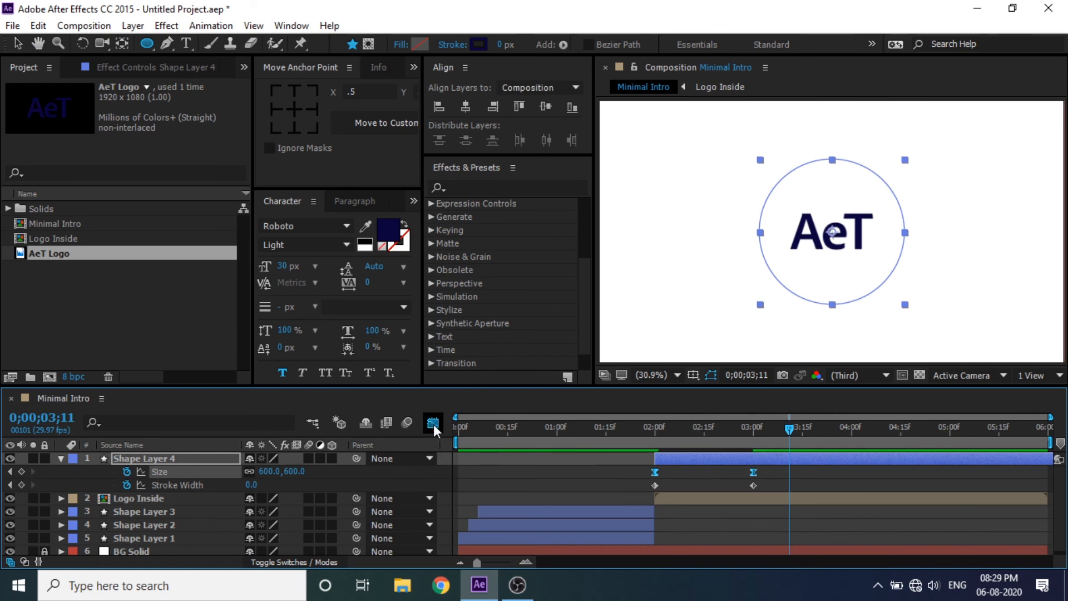
pyautogui.click(433, 422)
pyautogui.moveTo(821, 497); pyautogui.dragTo(669, 525)
pyautogui.moveTo(780, 429); pyautogui.dragTo(619, 426)
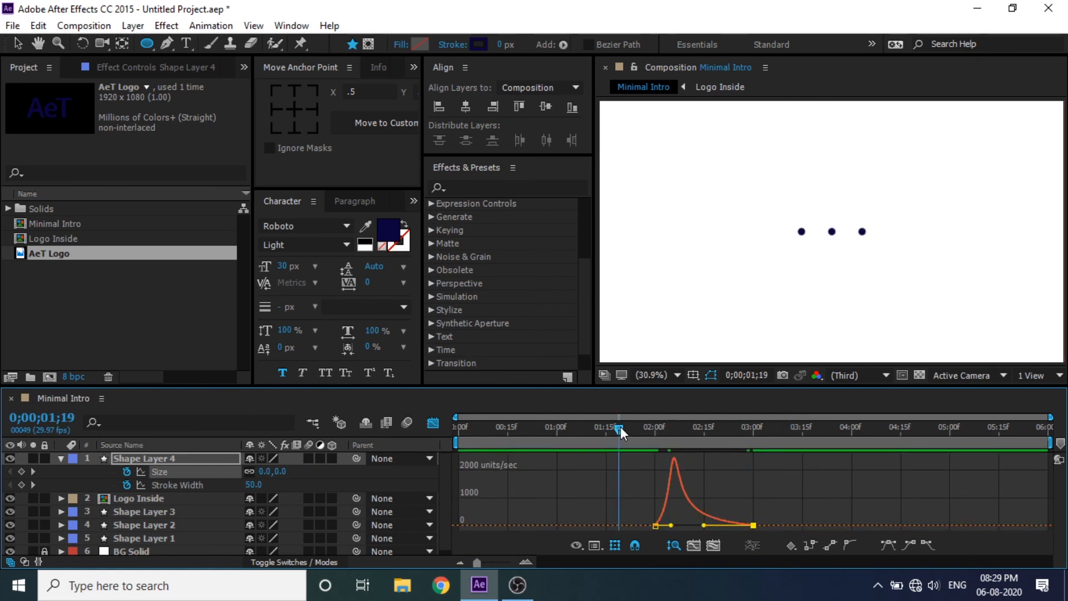
pyautogui.press('space')
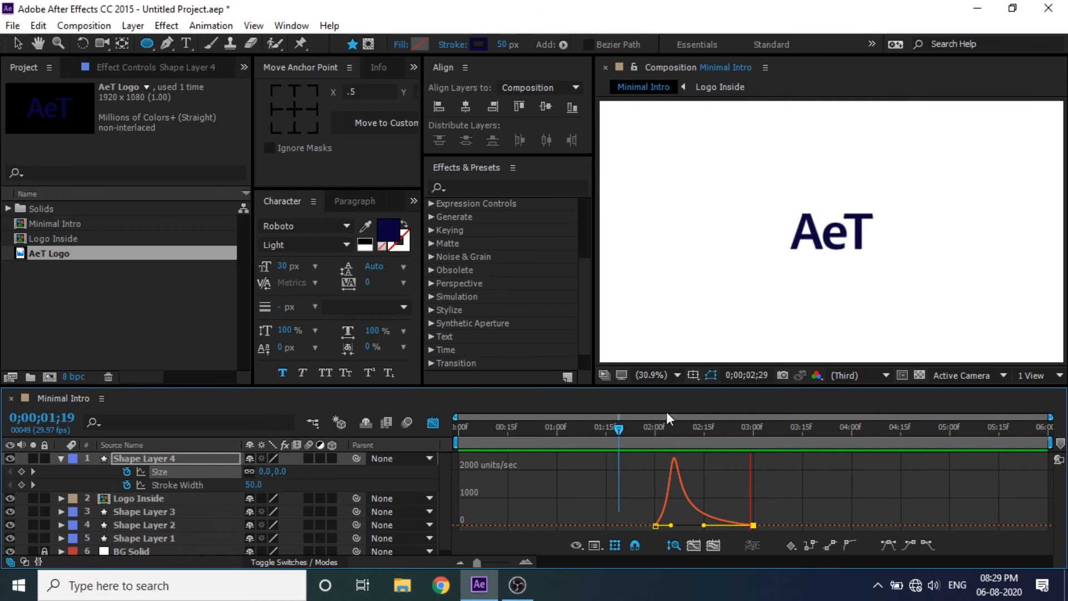
pyautogui.press('space')
# Step: Return to the keyframe view and apply Easy Ease to both Stroke Width keyframes of the outlined circle
pyautogui.click(433, 422)
pyautogui.moveTo(769, 489)
pyautogui.mouseDown()
pyautogui.moveTo(657, 501)
pyautogui.moveTo(639, 493)
pyautogui.mouseUp()
pyautogui.press('F9')
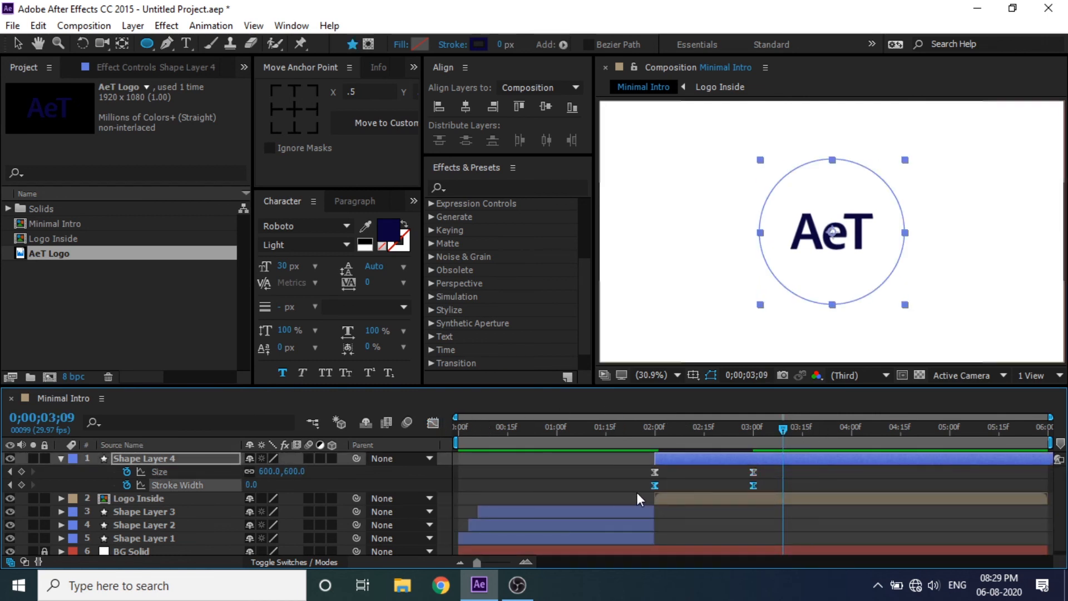
pyautogui.click(638, 492)
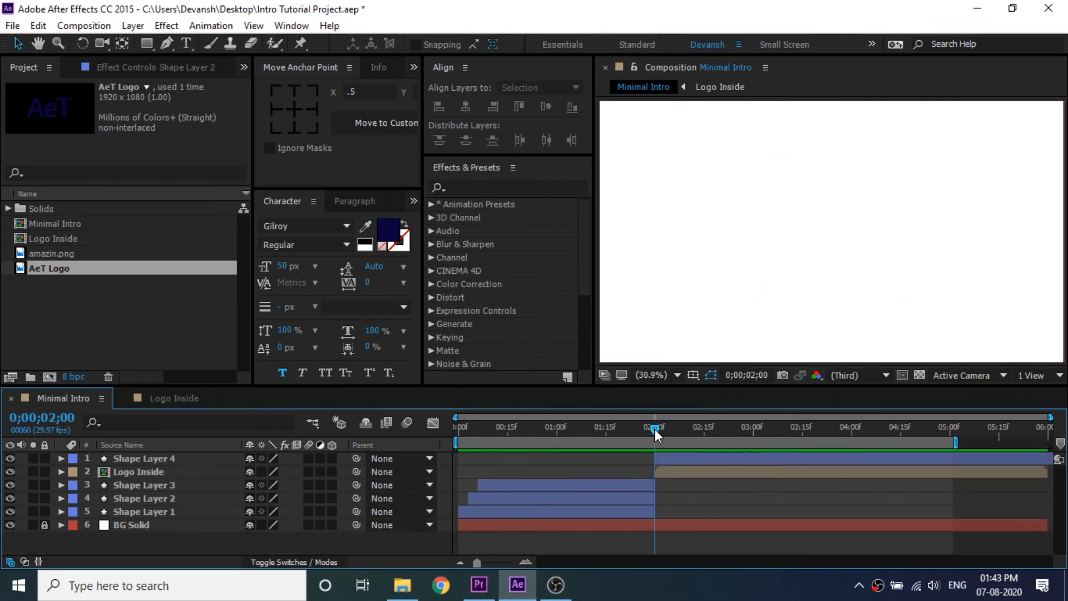
# Step: Play the Minimal Intro composition from 0;00;00;00 to review the whole animation
pyautogui.moveTo(656, 429); pyautogui.dragTo(395, 424)
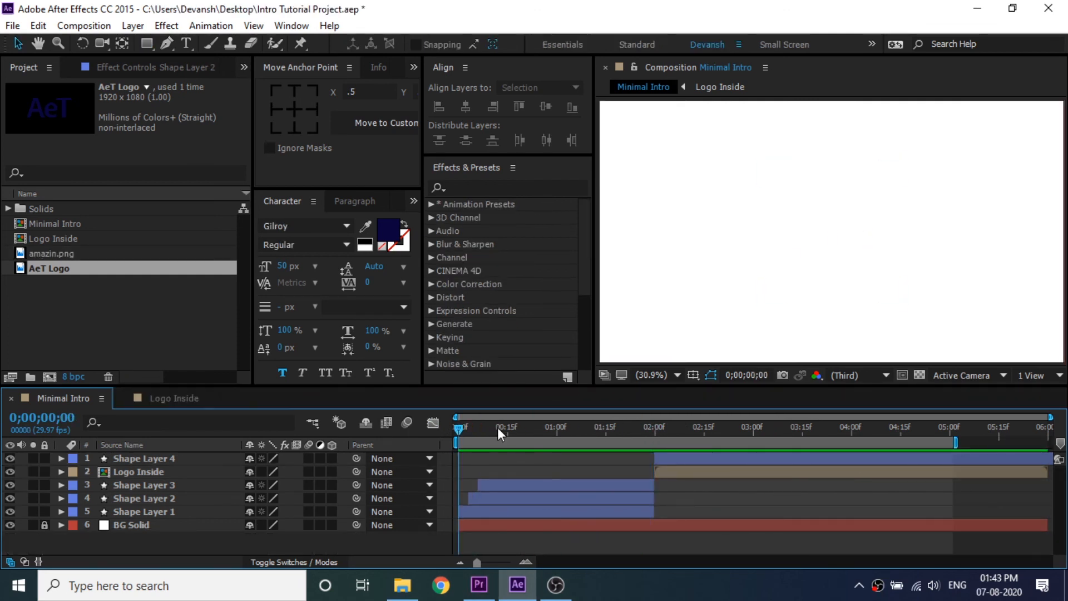
pyautogui.press('space')
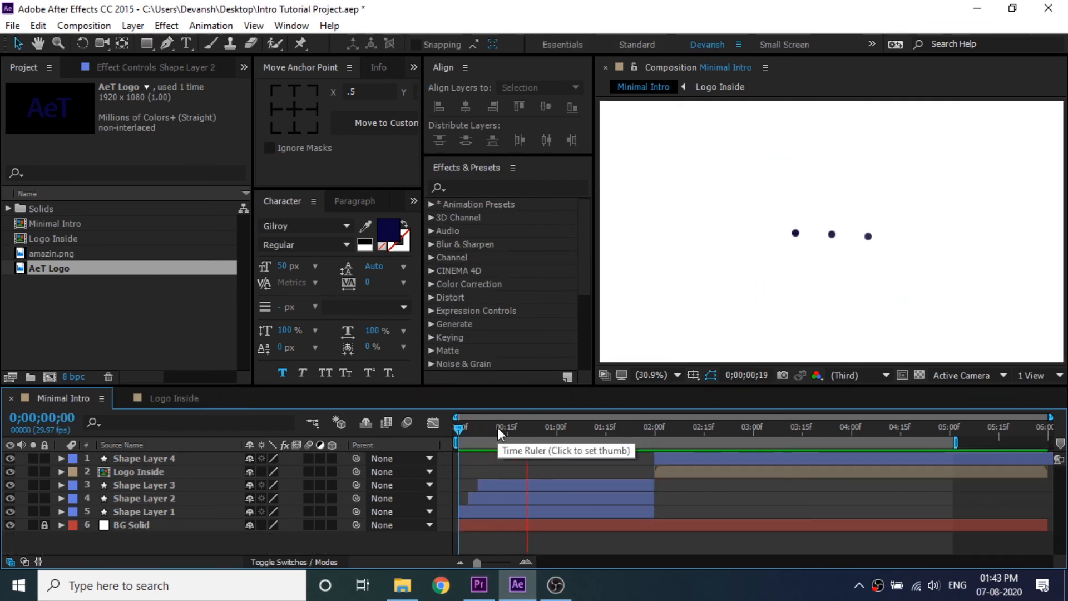